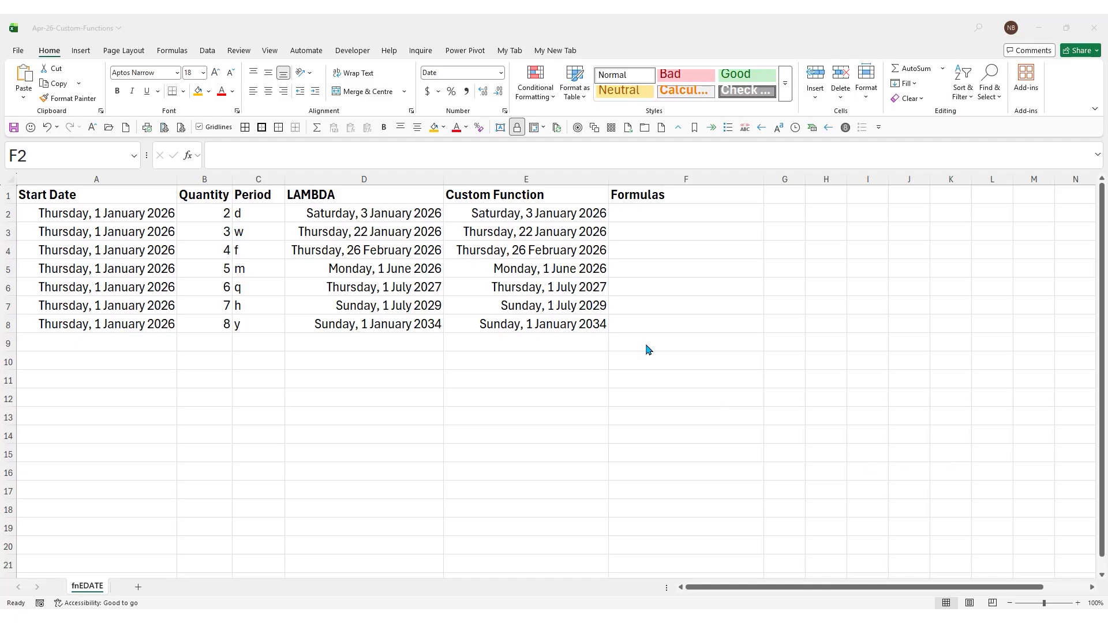
# - Examine the fnEDATE formula in E2, including the function name and its start, quantity and period arguments
pyautogui.click(516, 213)
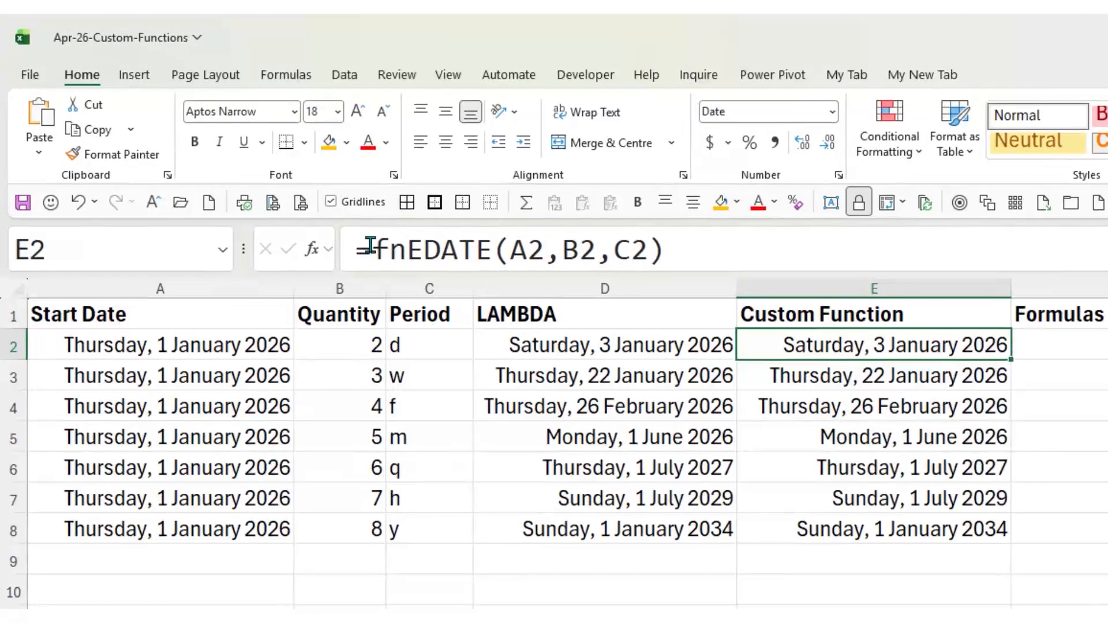
pyautogui.moveTo(219, 154); pyautogui.dragTo(238, 154)
pyautogui.moveTo(395, 246); pyautogui.dragTo(408, 246)
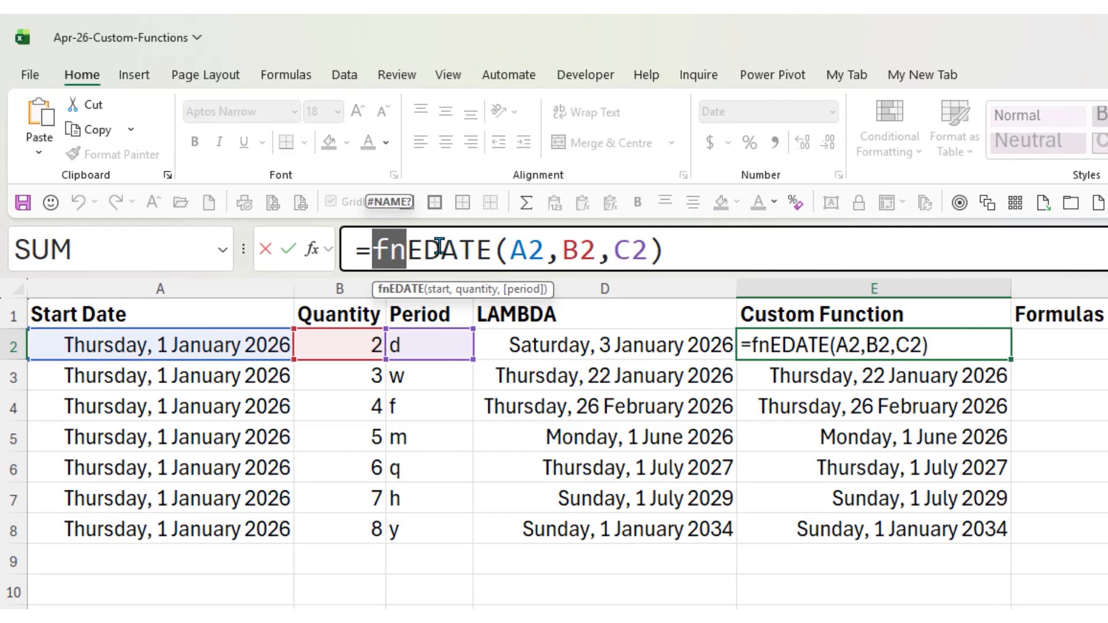
pyautogui.doubleClick(415, 248)
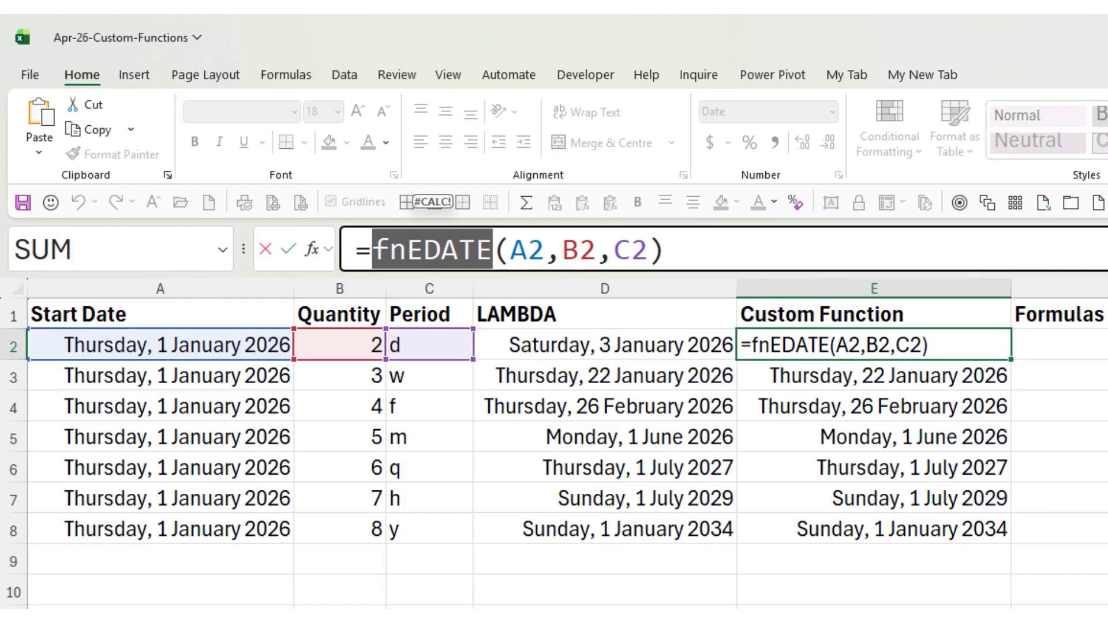
pyautogui.moveTo(508, 250); pyautogui.dragTo(642, 247)
pyautogui.click(564, 245)
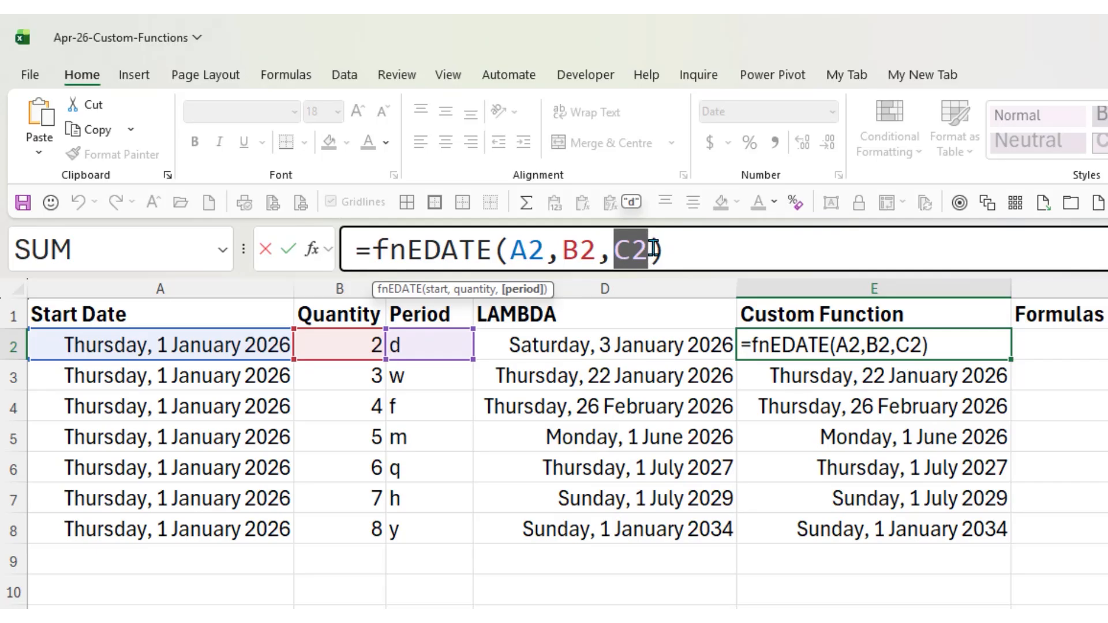
pyautogui.click(289, 249)
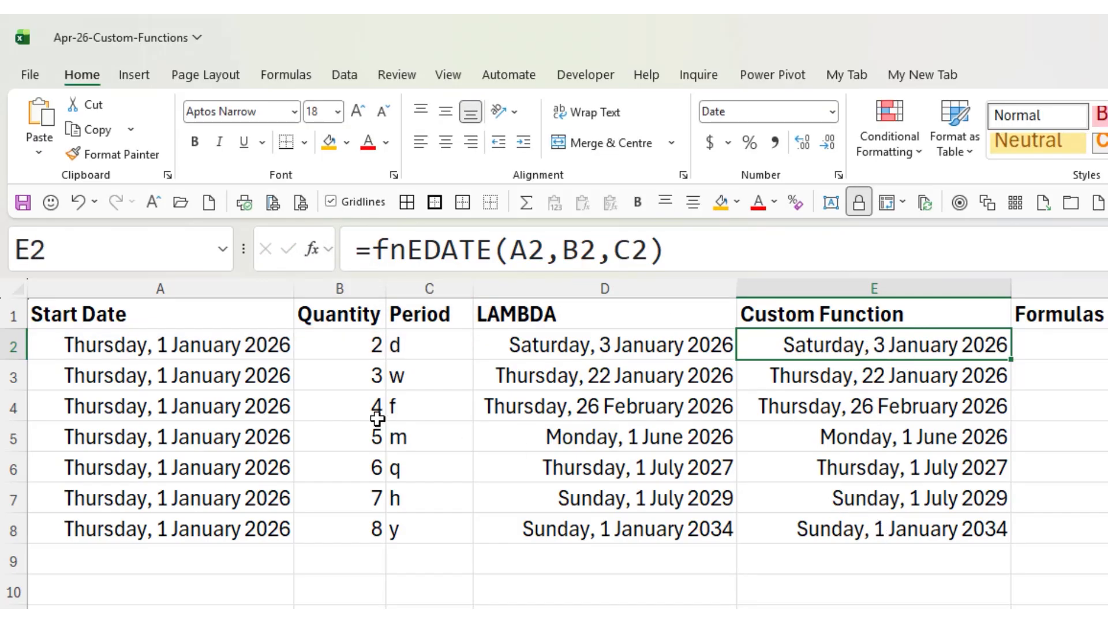
# - Go through the period codes in C2:C8 one by one, and select the whole range
pyautogui.click(430, 350)
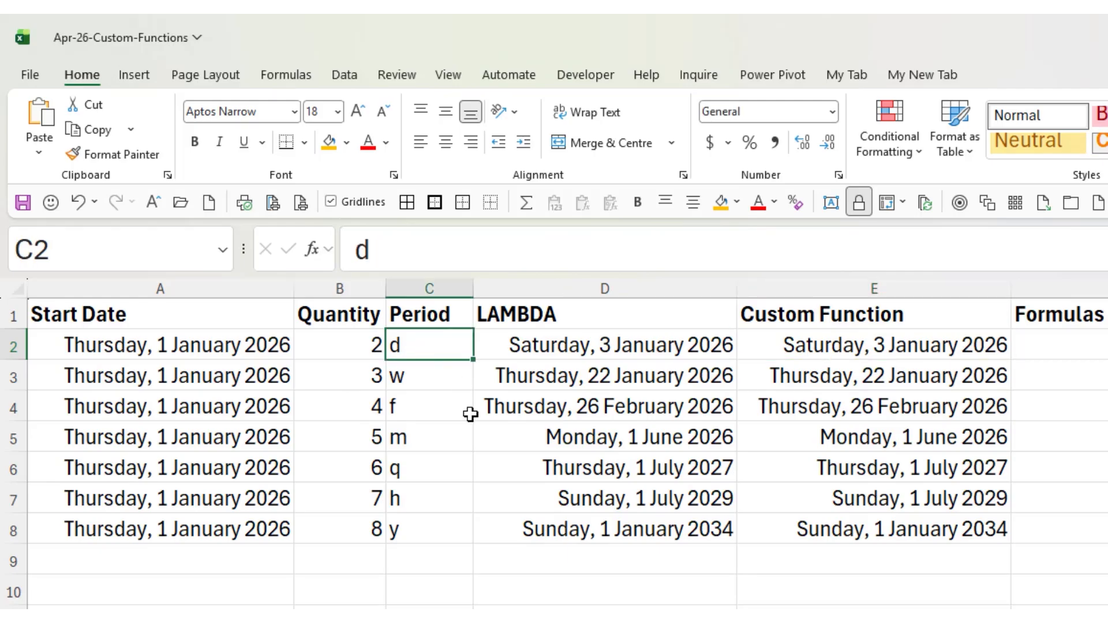
pyautogui.click(433, 378)
pyautogui.click(445, 420)
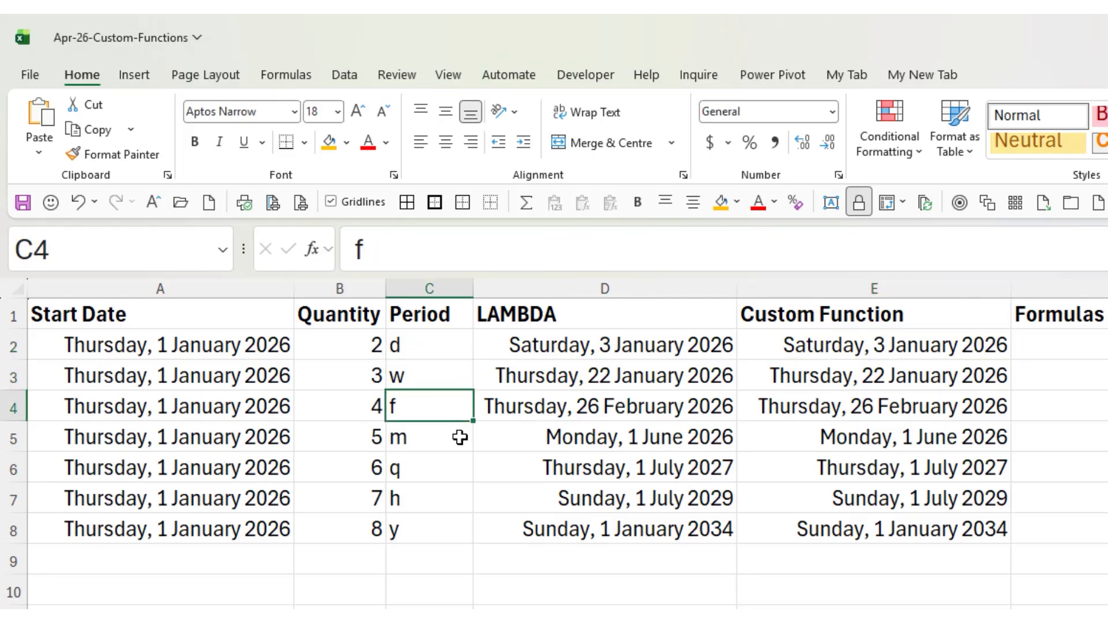
pyautogui.click(453, 436)
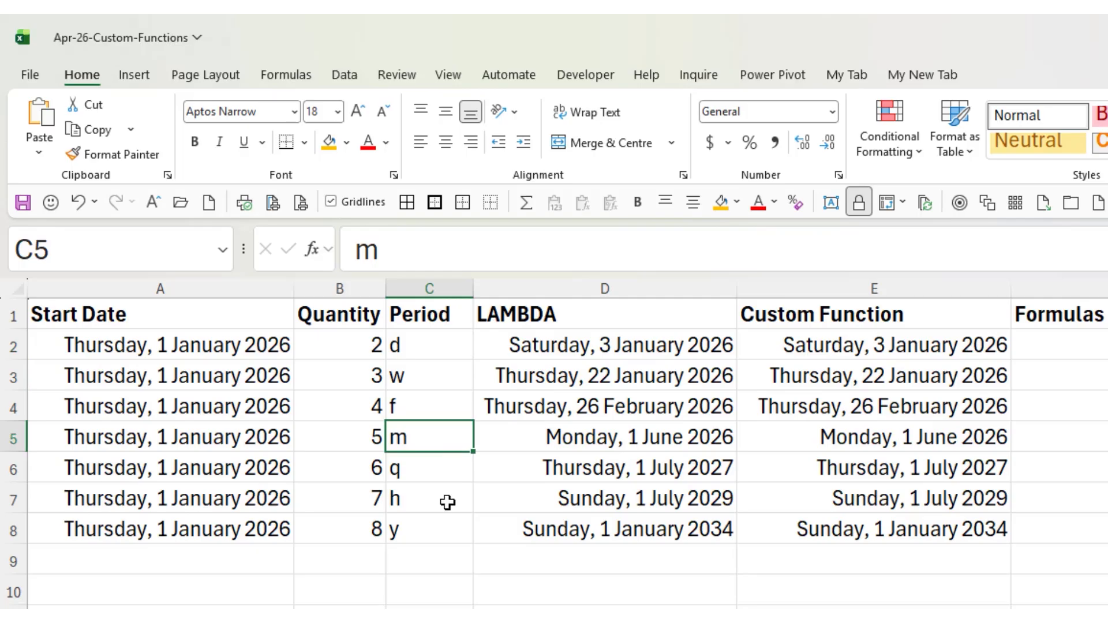
pyautogui.click(445, 471)
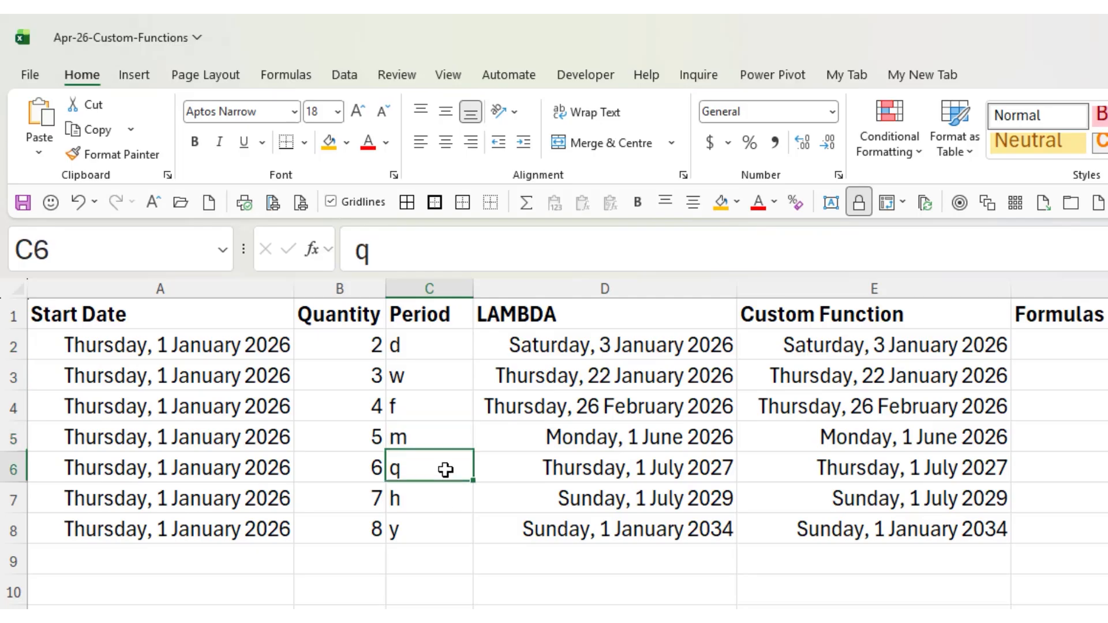
pyautogui.click(446, 501)
pyautogui.click(453, 536)
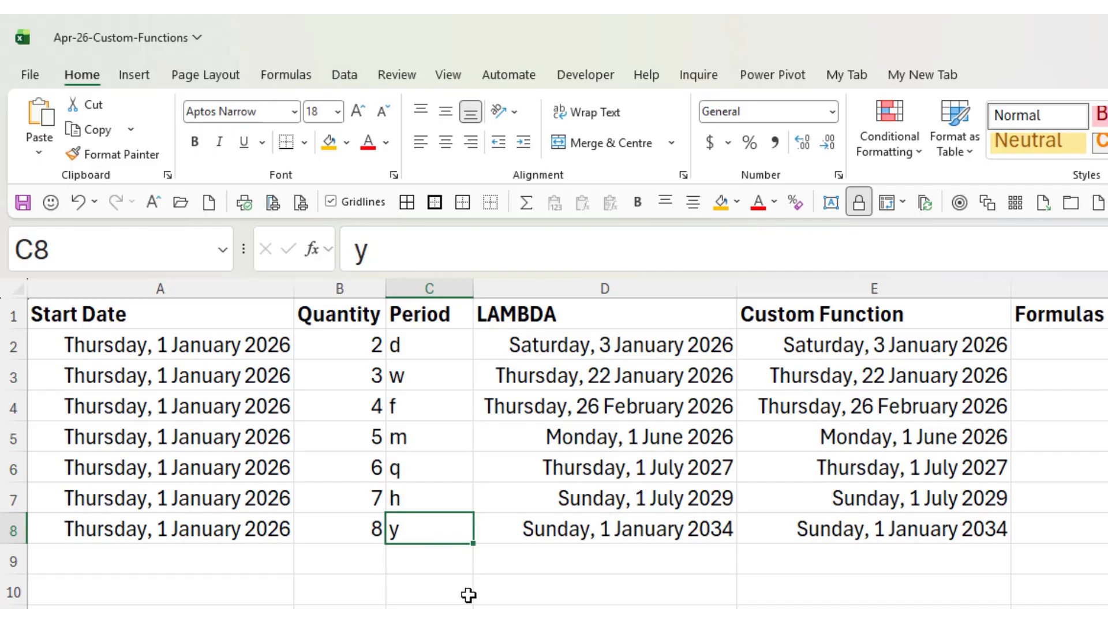
pyautogui.moveTo(417, 349); pyautogui.dragTo(433, 523)
# - Compare the arguments of the fnEDATE formulas in E2 and E5, and check the period code in C5
pyautogui.click(854, 347)
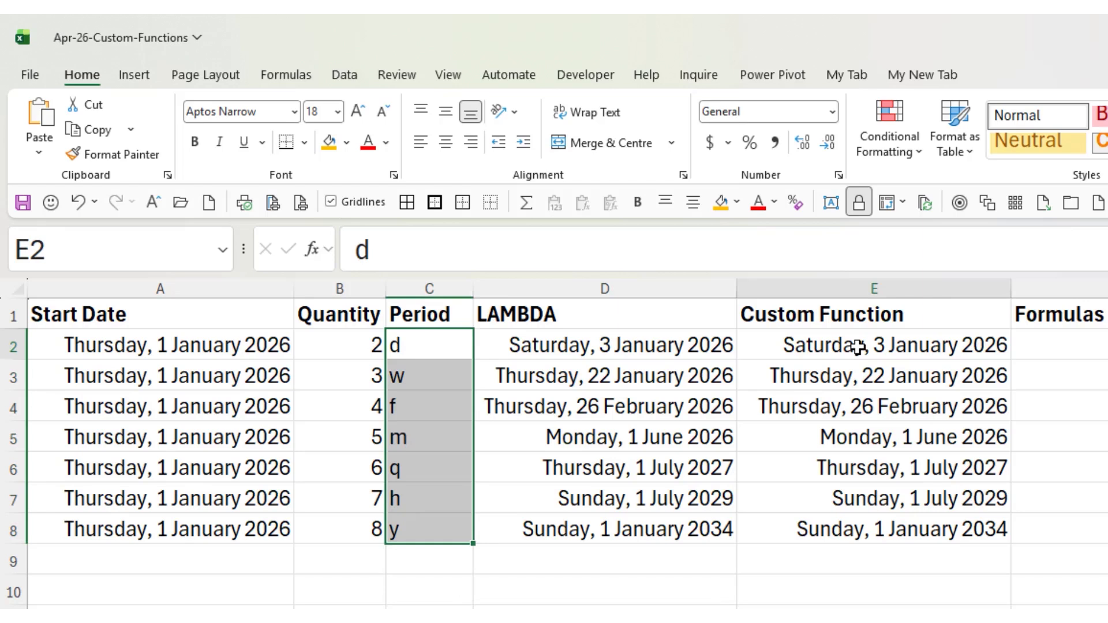
pyautogui.click(815, 240)
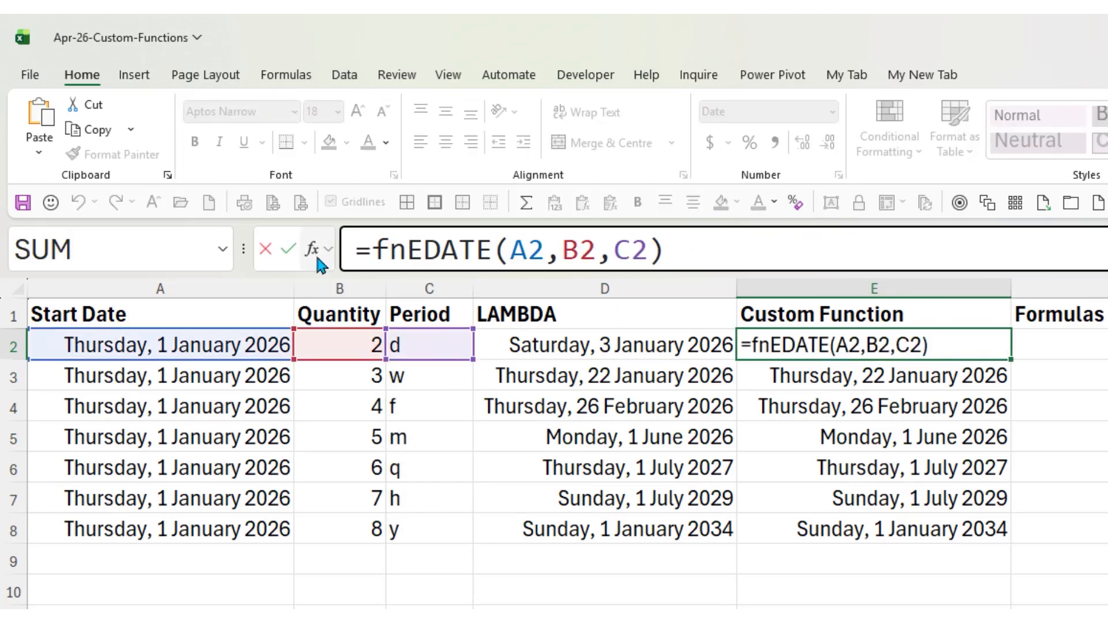
pyautogui.click(288, 248)
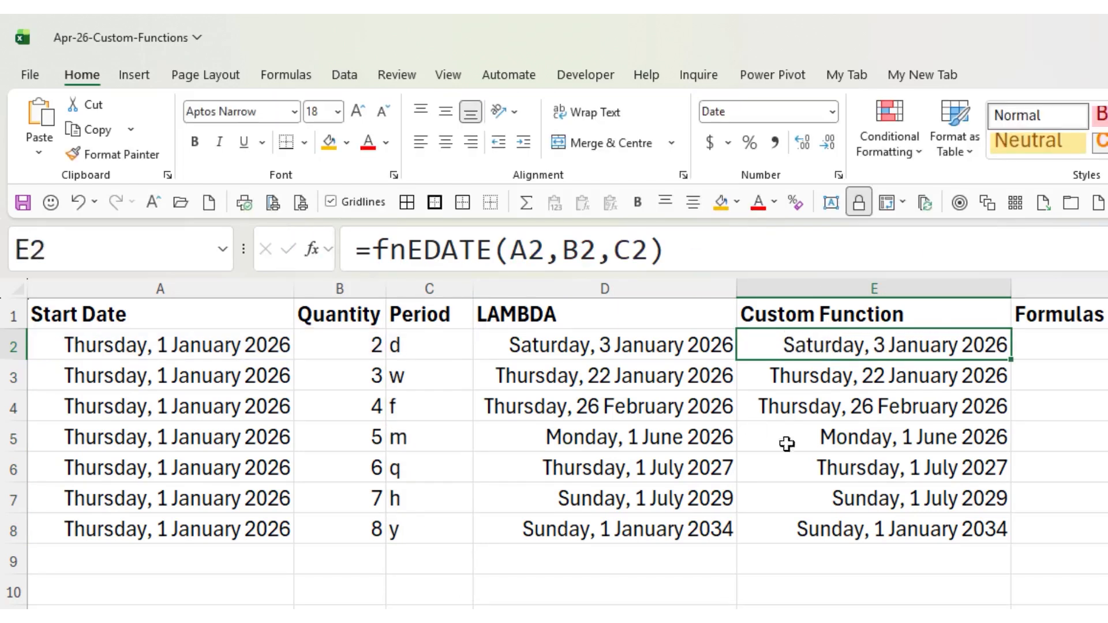
pyautogui.click(857, 438)
pyautogui.moveTo(621, 251); pyautogui.dragTo(289, 253)
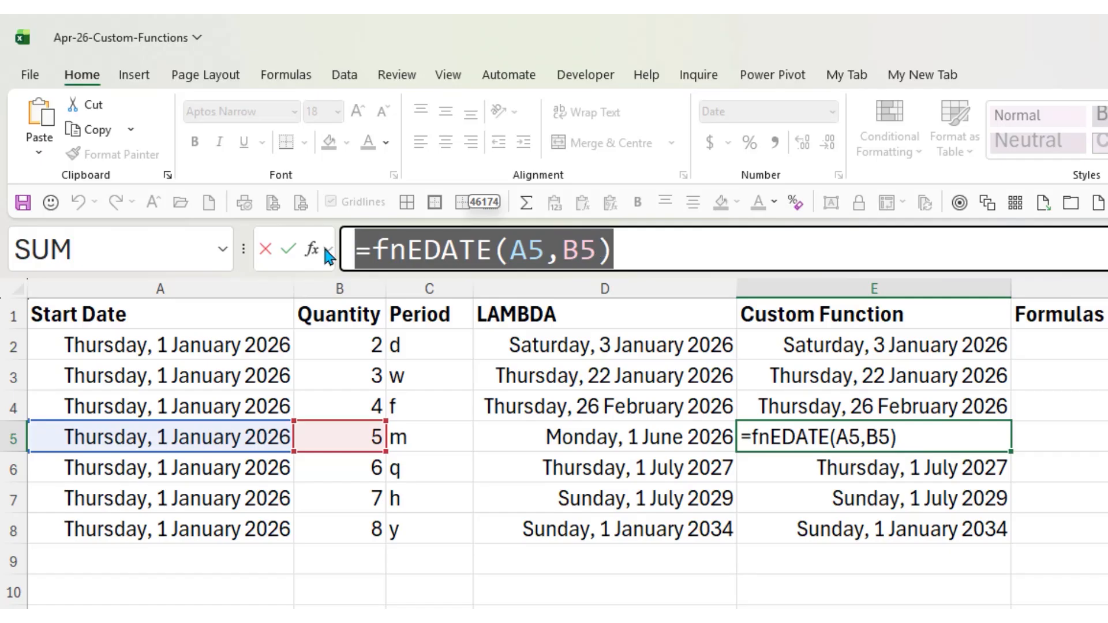
pyautogui.click(291, 249)
pyautogui.click(426, 435)
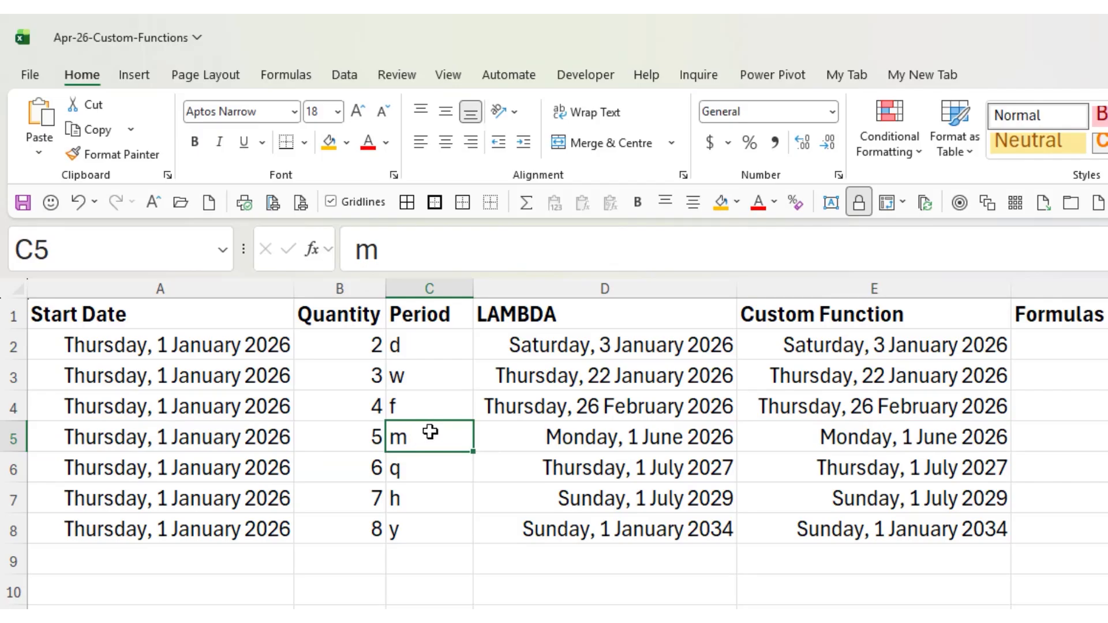
# - Enter =A2+B2 in F2 to add the days to the start date, and view the number formats available for it
pyautogui.click(744, 437)
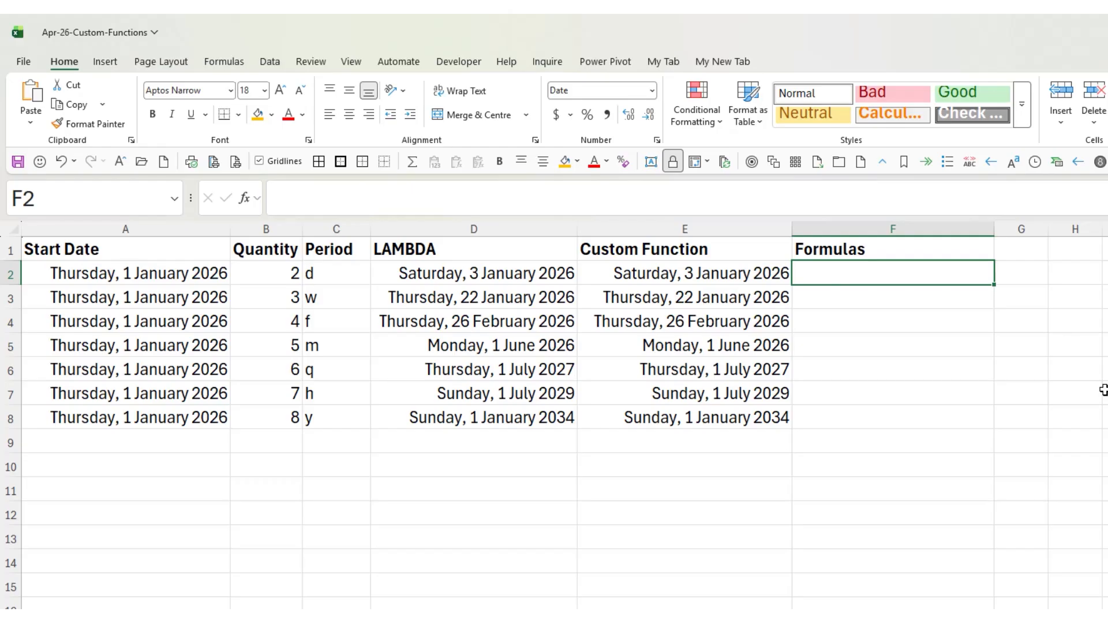
pyautogui.write('=')
pyautogui.click(188, 271)
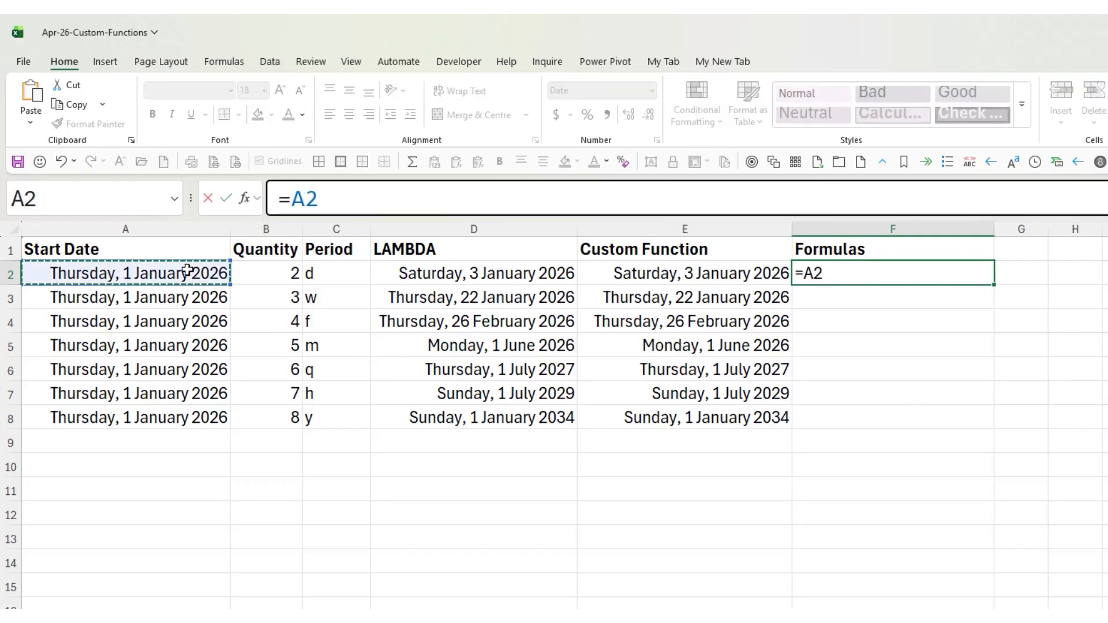
pyautogui.write('+')
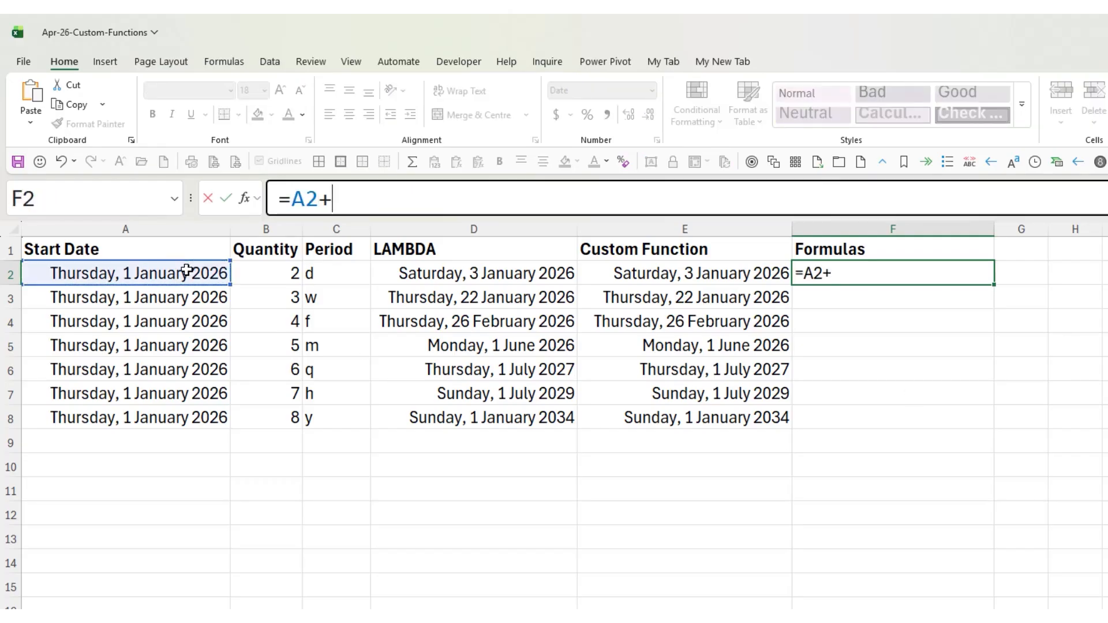
pyautogui.click(260, 268)
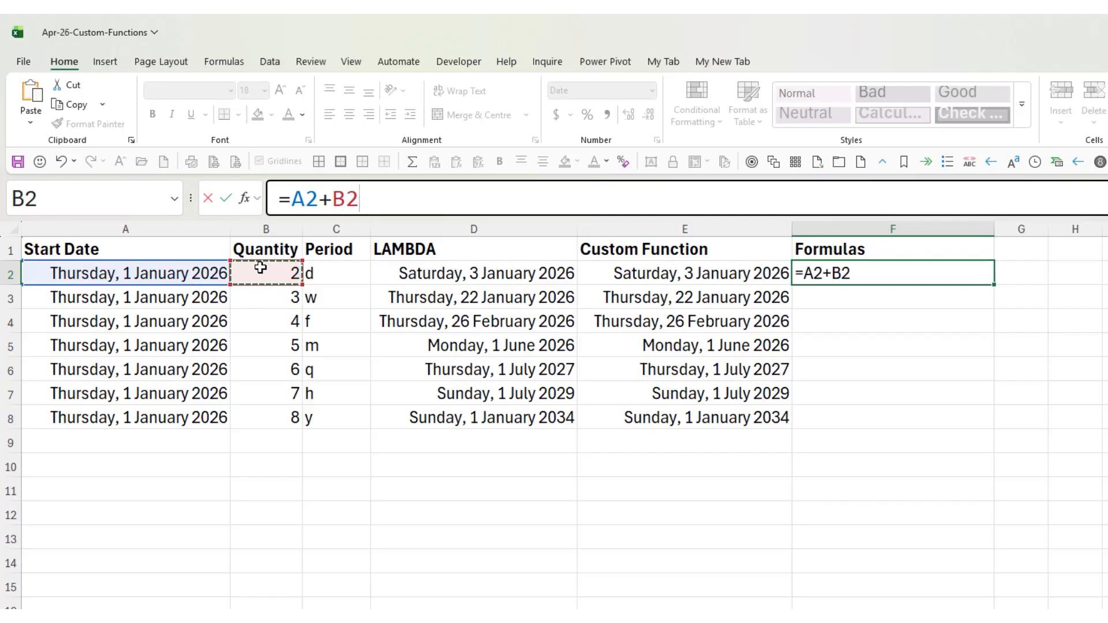
pyautogui.press('Return')
pyautogui.press('Up')
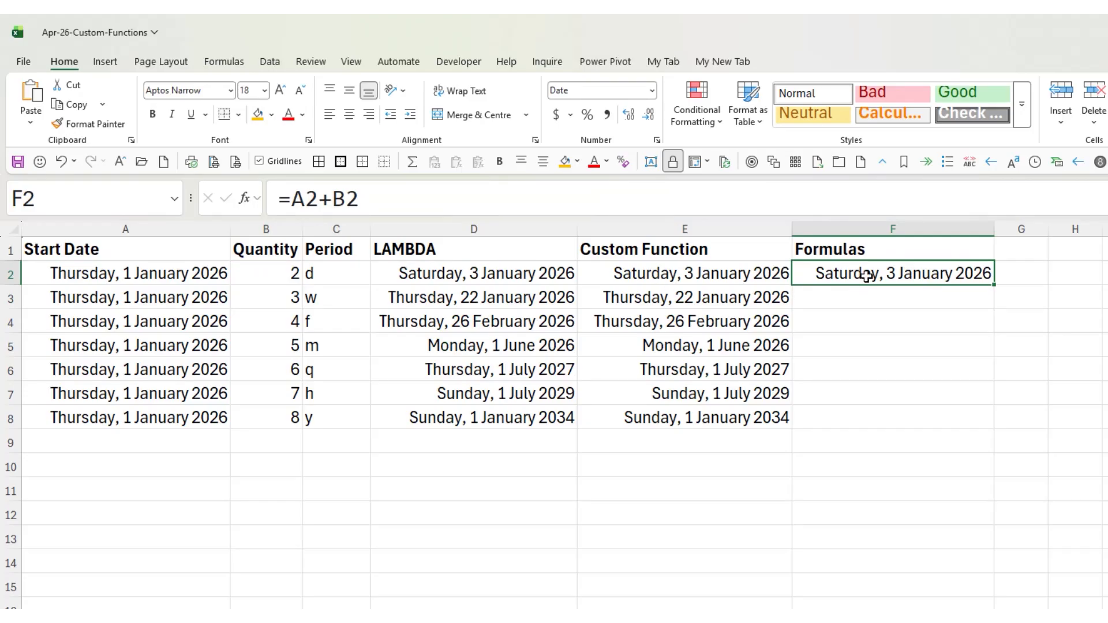
pyautogui.click(652, 91)
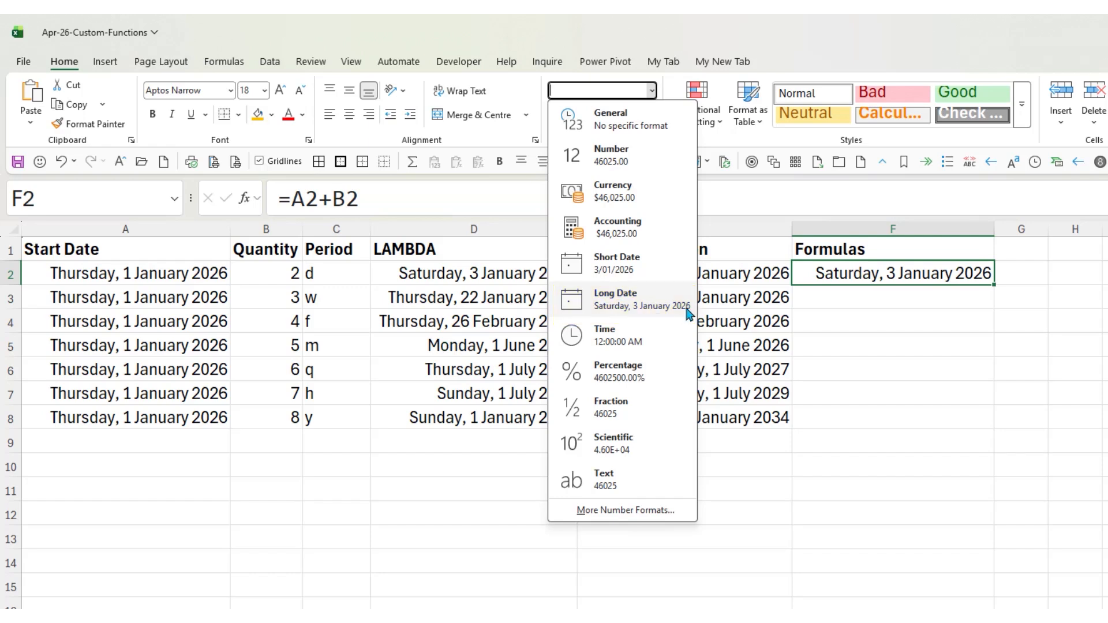
pyautogui.click(890, 276)
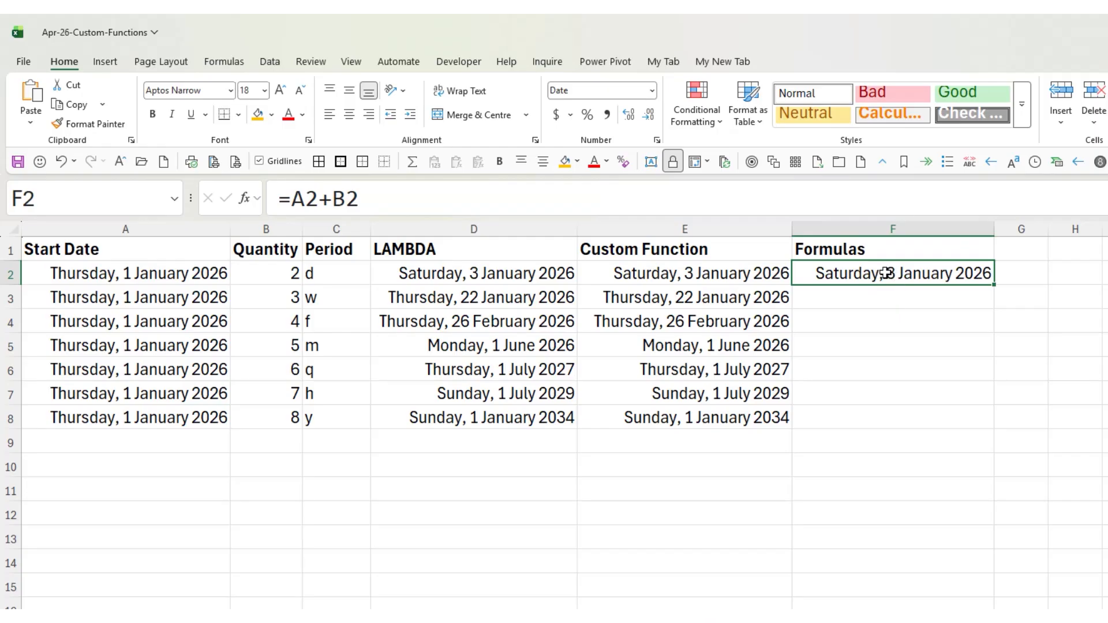
# - Enter =A3+(B3*7) in F3 to add the quantity in weeks to the start date
pyautogui.click(895, 296)
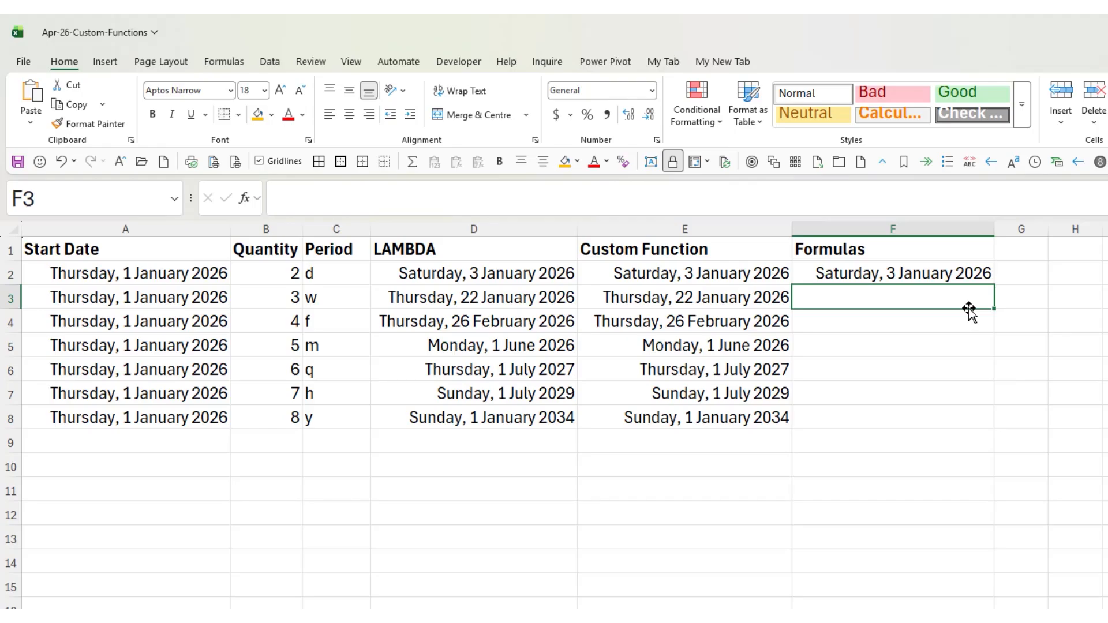
pyautogui.write('=')
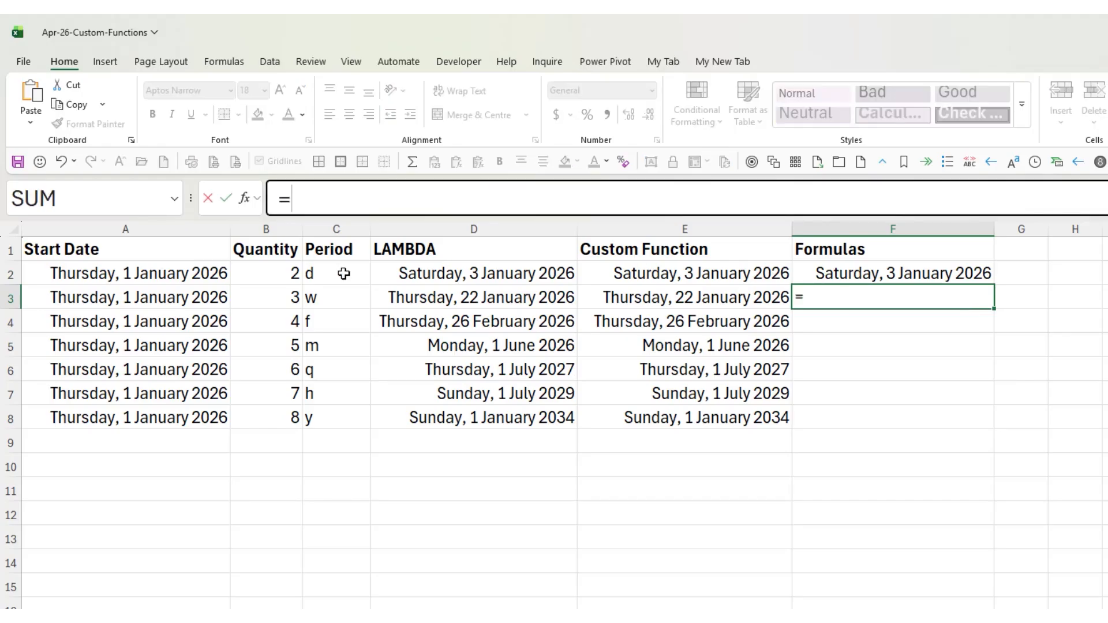
pyautogui.click(190, 296)
pyautogui.write('+')
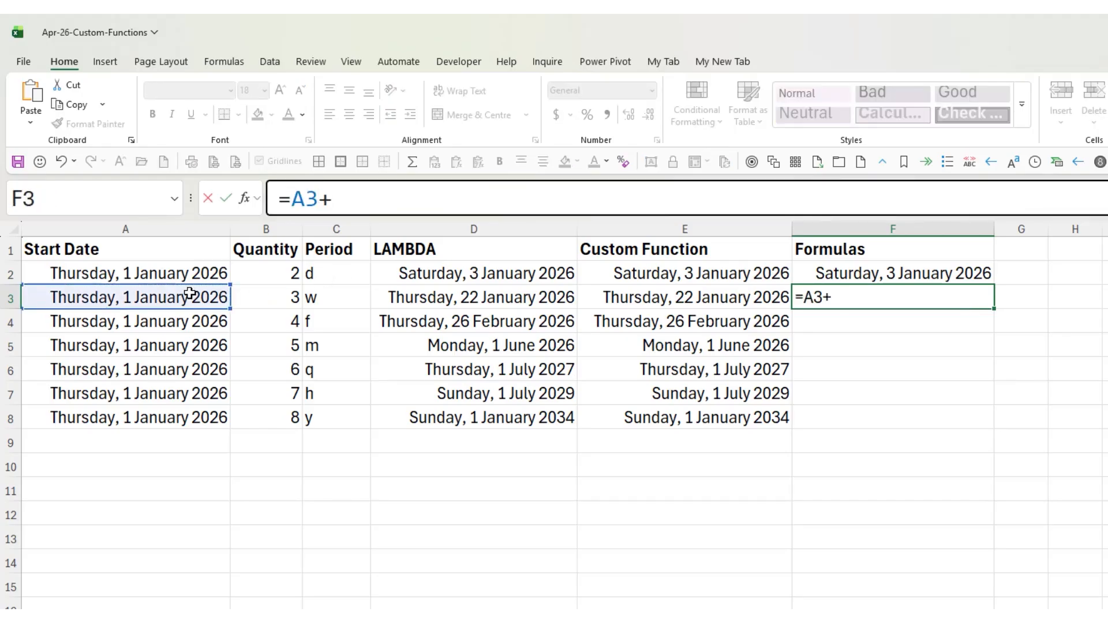
pyautogui.write('(')
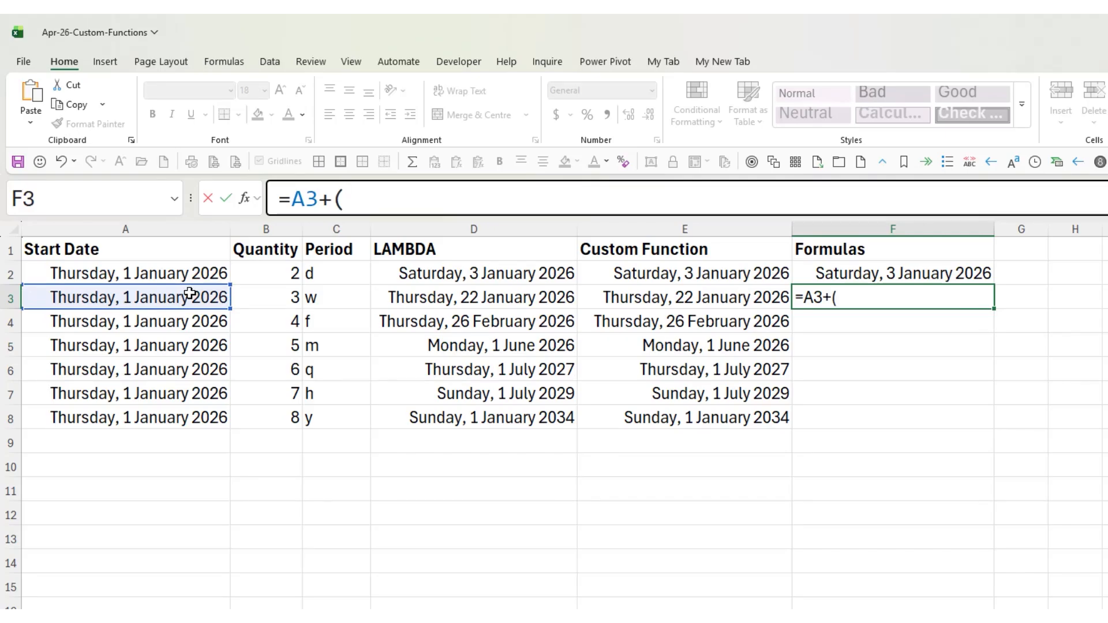
pyautogui.click(252, 292)
pyautogui.write('*7)')
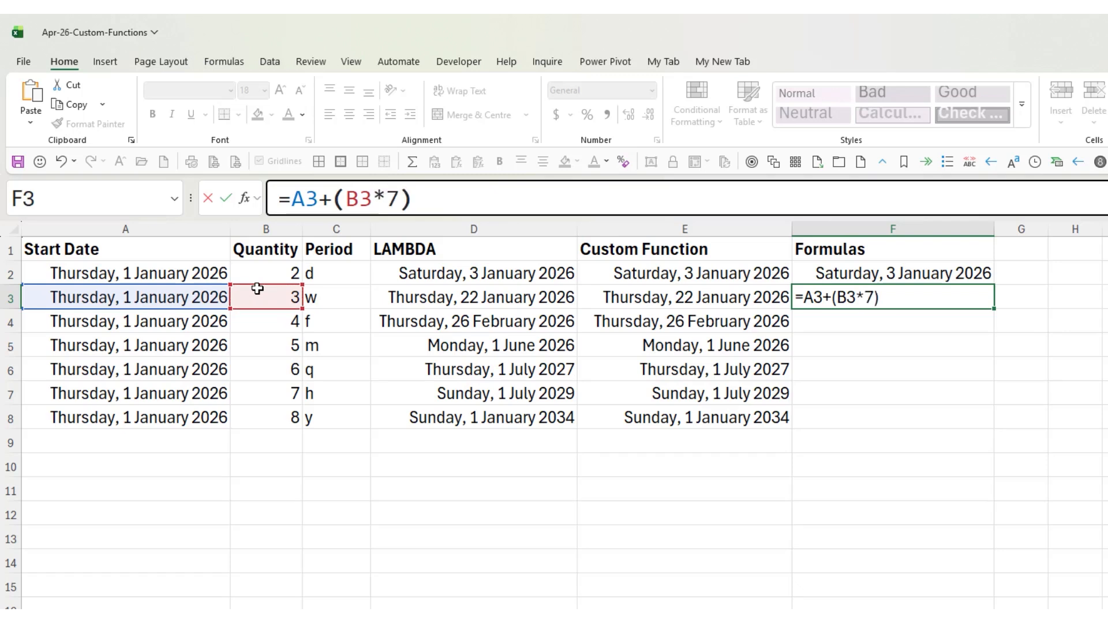
pyautogui.press('Return')
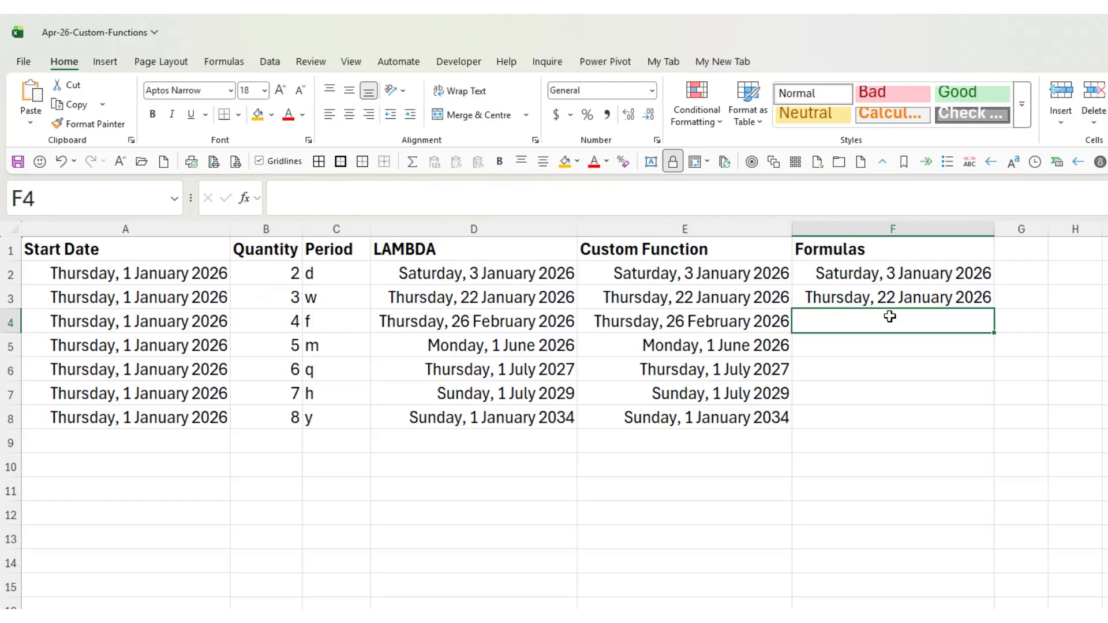
# - Copy the weekly formula from F3 down to F4 and change its multiplier to 14 for fortnights
pyautogui.click(921, 293)
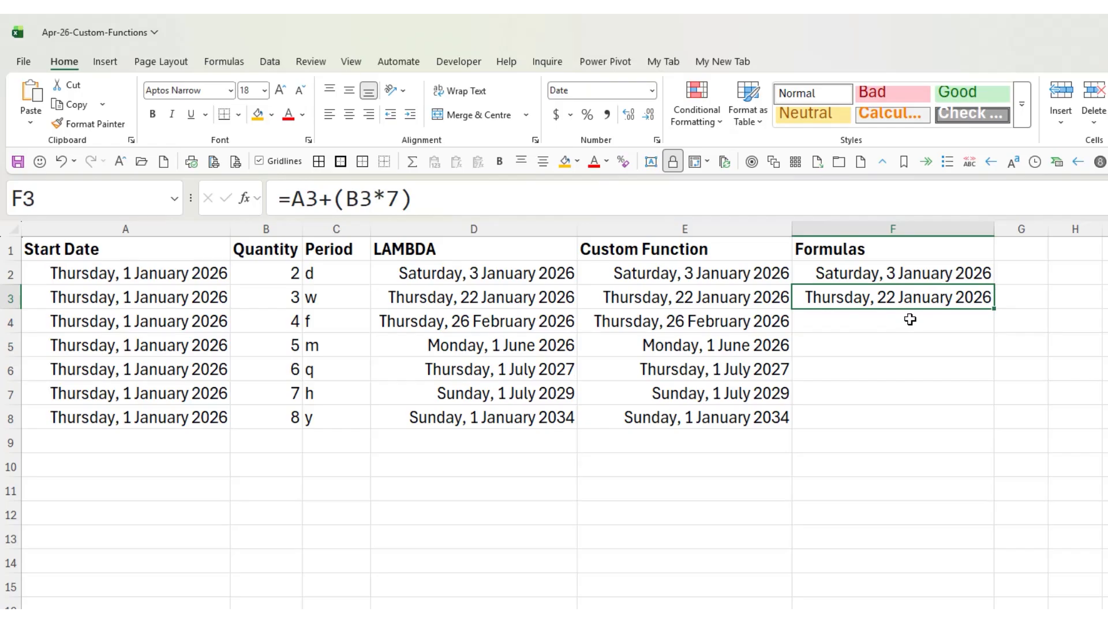
pyautogui.click(911, 320)
pyautogui.click(942, 296)
pyautogui.moveTo(997, 325); pyautogui.dragTo(960, 317)
pyautogui.click(960, 317)
pyautogui.click(387, 198)
pyautogui.write('14')
pyautogui.press('Delete')
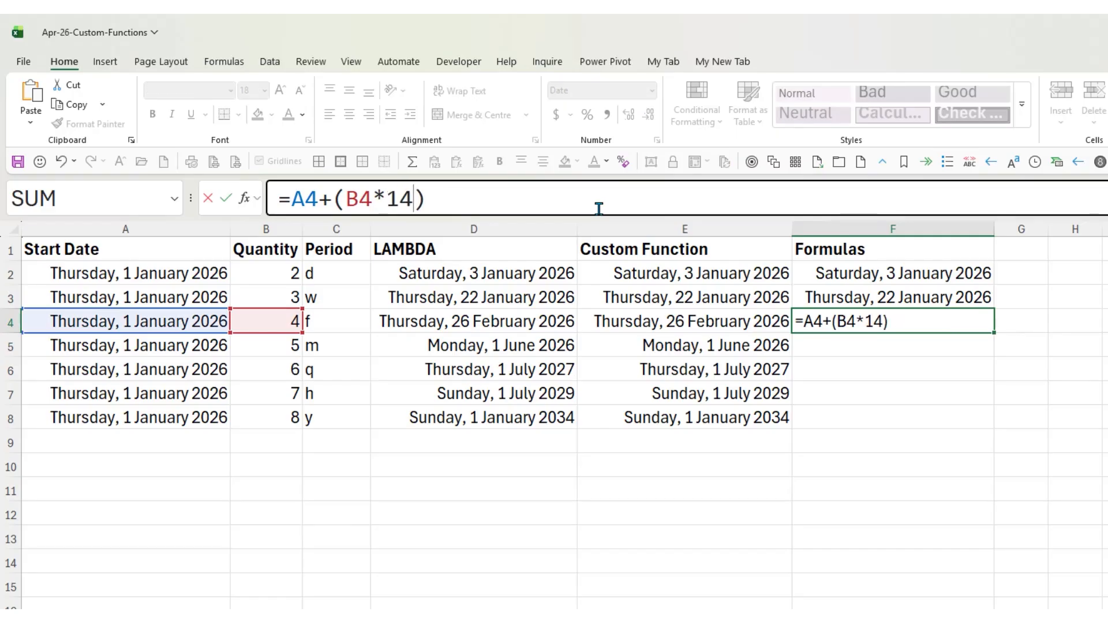
pyautogui.press('Return')
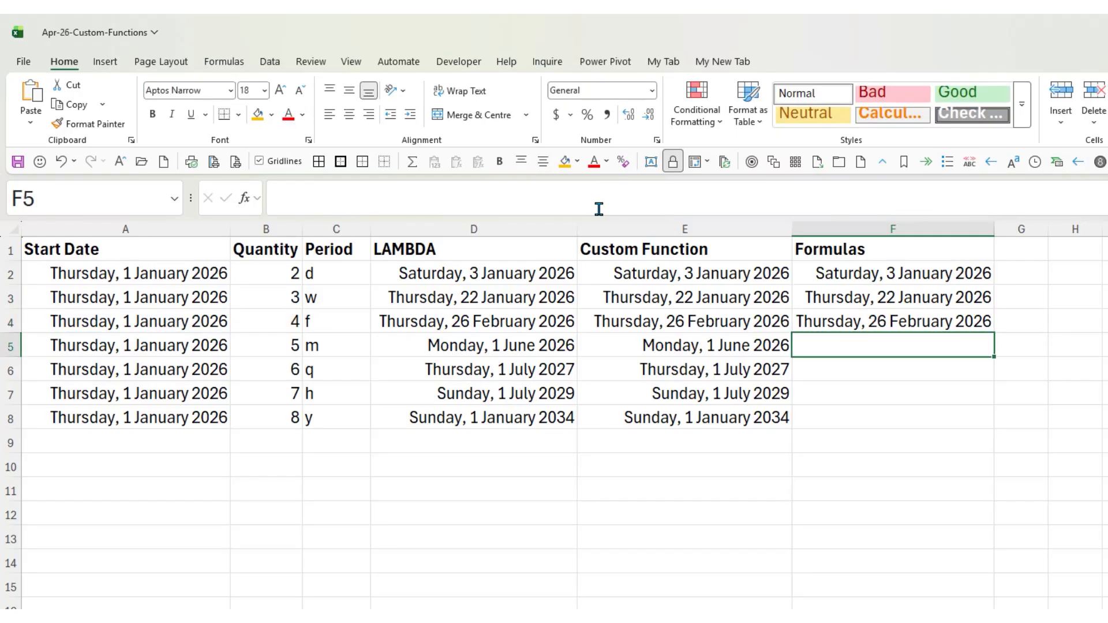
# - Review the day, week and fortnight formulas in F2:F4 by moving between the cells
pyautogui.press('Up')
pyautogui.press('Up')
pyautogui.press('Up')
pyautogui.press('Down')
pyautogui.press('Down')
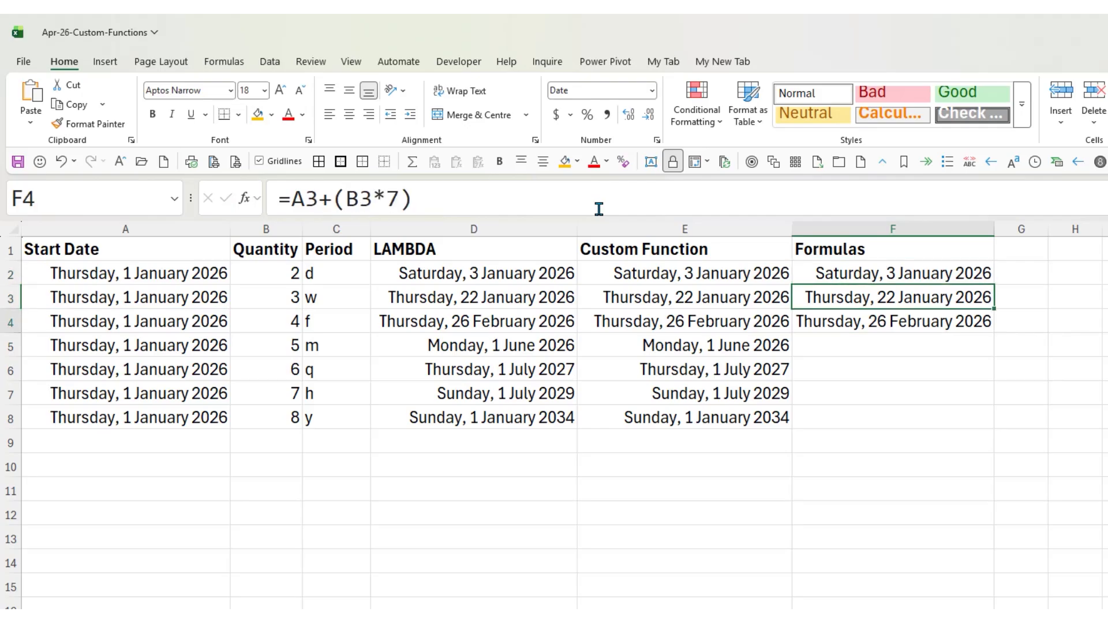
pyautogui.press('Up')
pyautogui.press('Down')
pyautogui.press('Down')
pyautogui.press('Up')
pyautogui.press('Down')
pyautogui.press('Down')
pyautogui.press('Up')
pyautogui.press('Up')
pyautogui.press('Down')
pyautogui.press('Down')
pyautogui.press('Down')
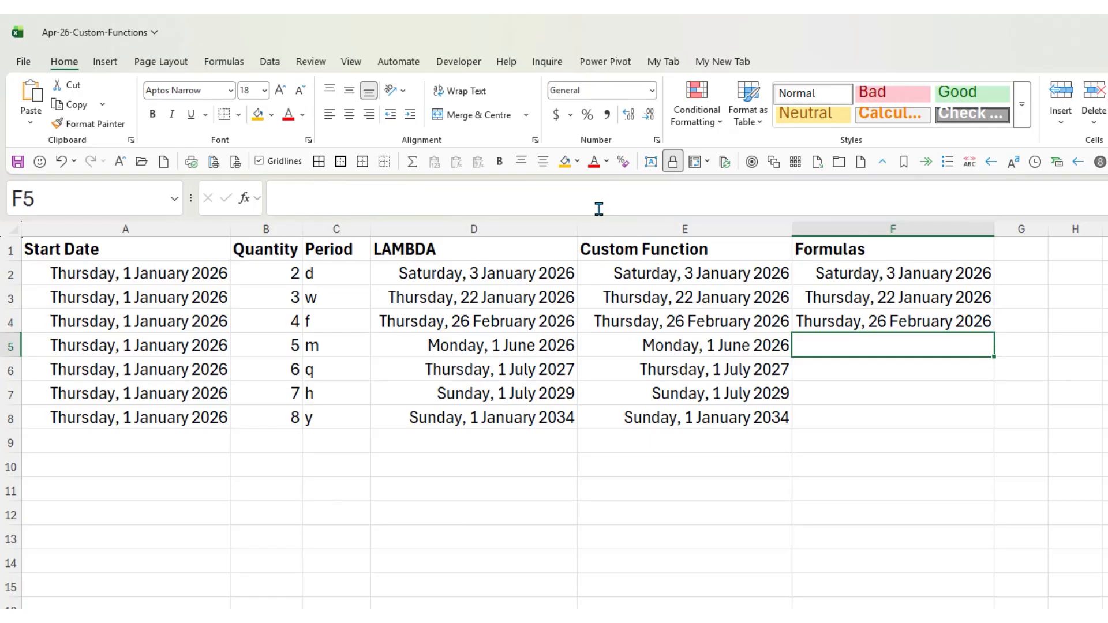
# - Enter =EDATE(A5,B5) in F5 to add the quantity in months to the start date
pyautogui.write('=ed')
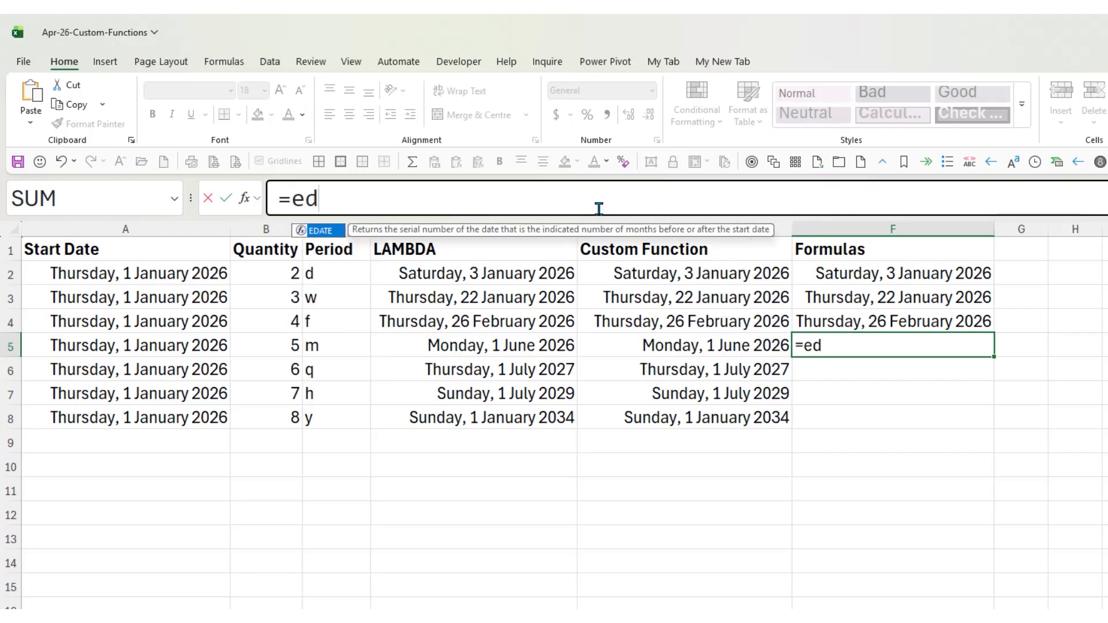
pyautogui.press('Tab')
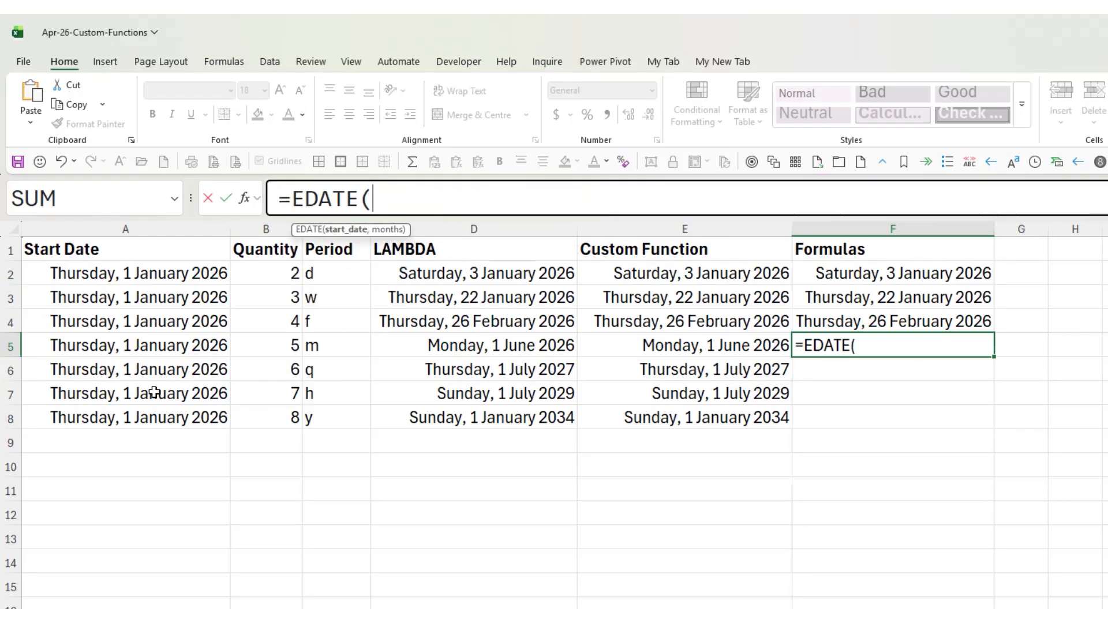
pyautogui.click(166, 338)
pyautogui.write(',')
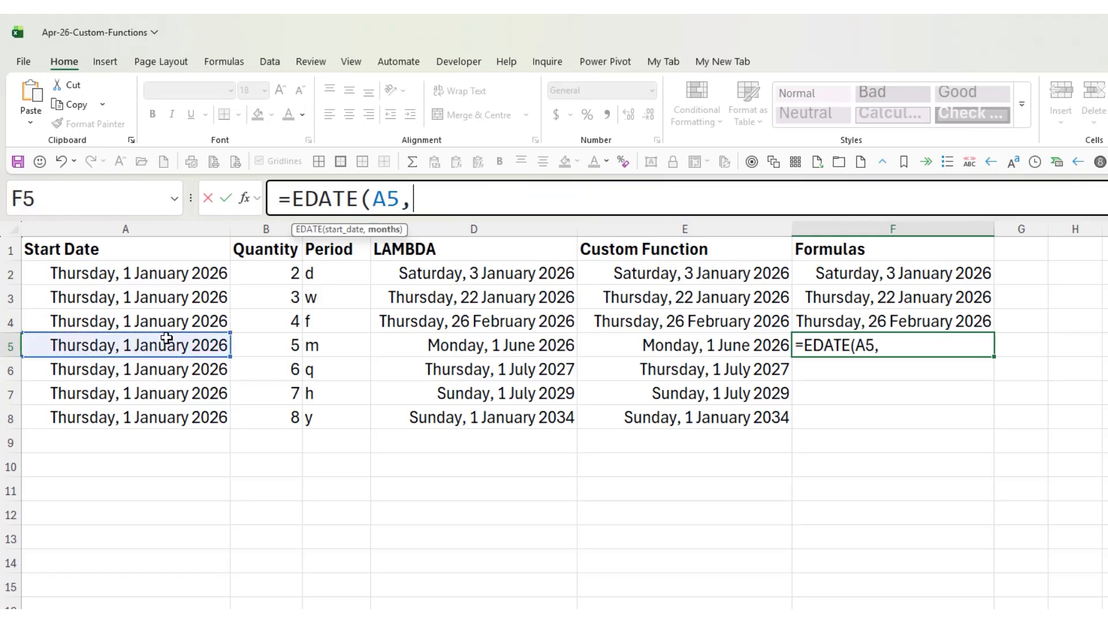
pyautogui.click(279, 344)
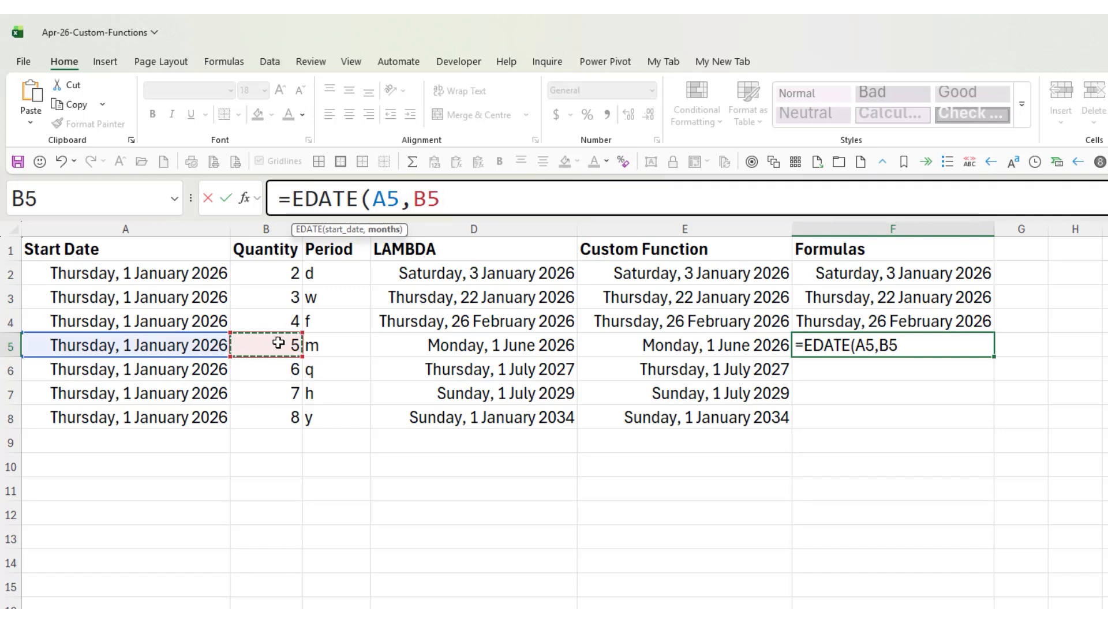
pyautogui.press('Return')
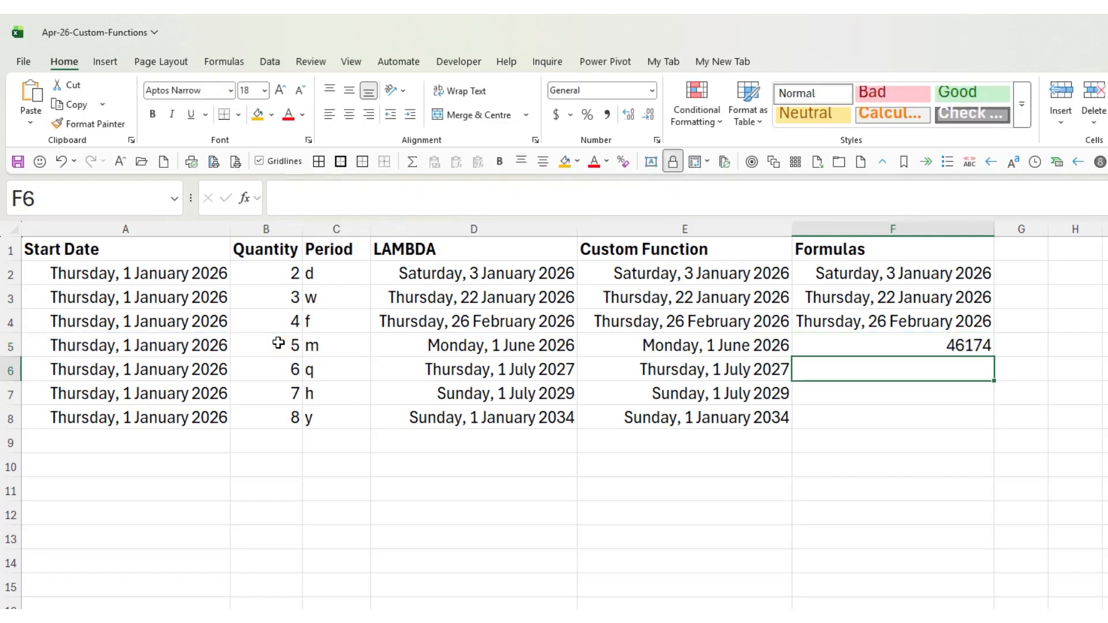
# - Format F5 as a long date and copy its formula down to F8
pyautogui.click(959, 347)
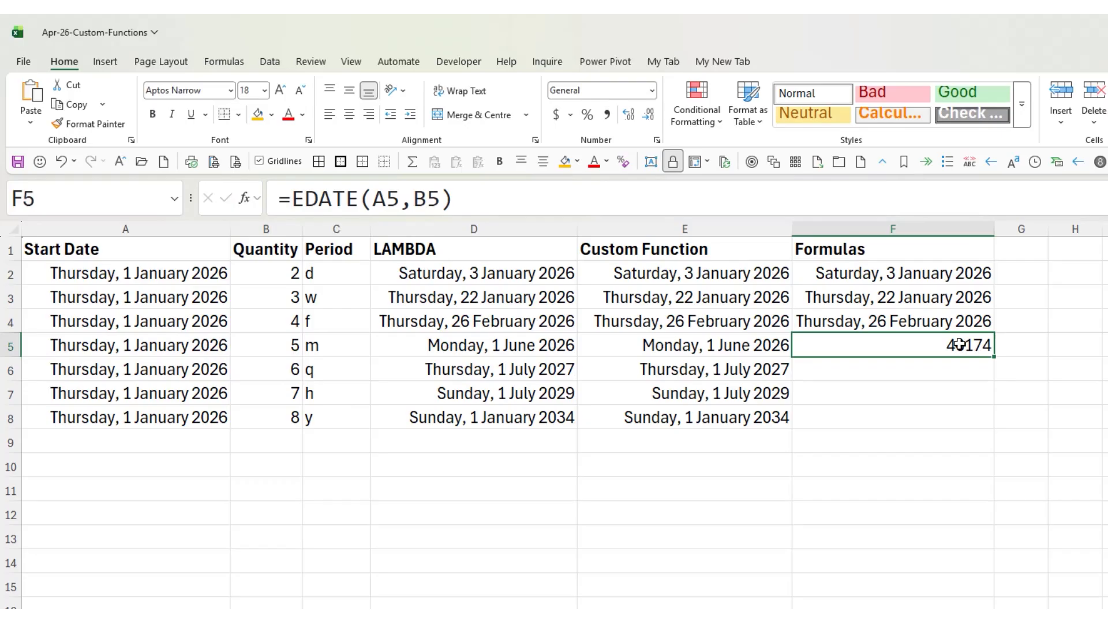
pyautogui.click(652, 90)
pyautogui.click(571, 306)
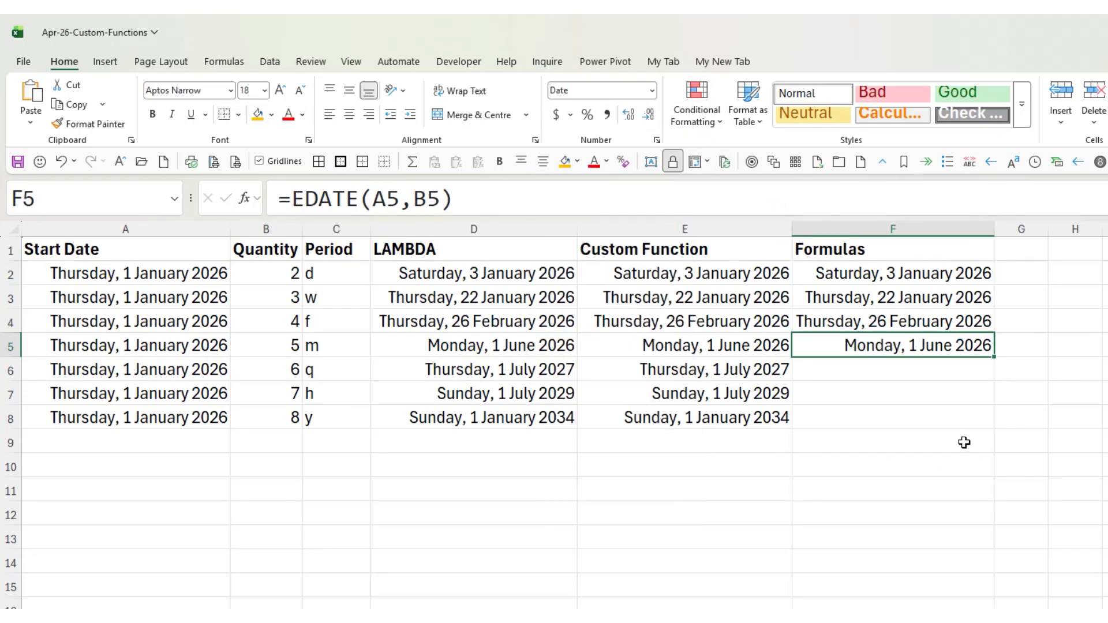
pyautogui.doubleClick(994, 355)
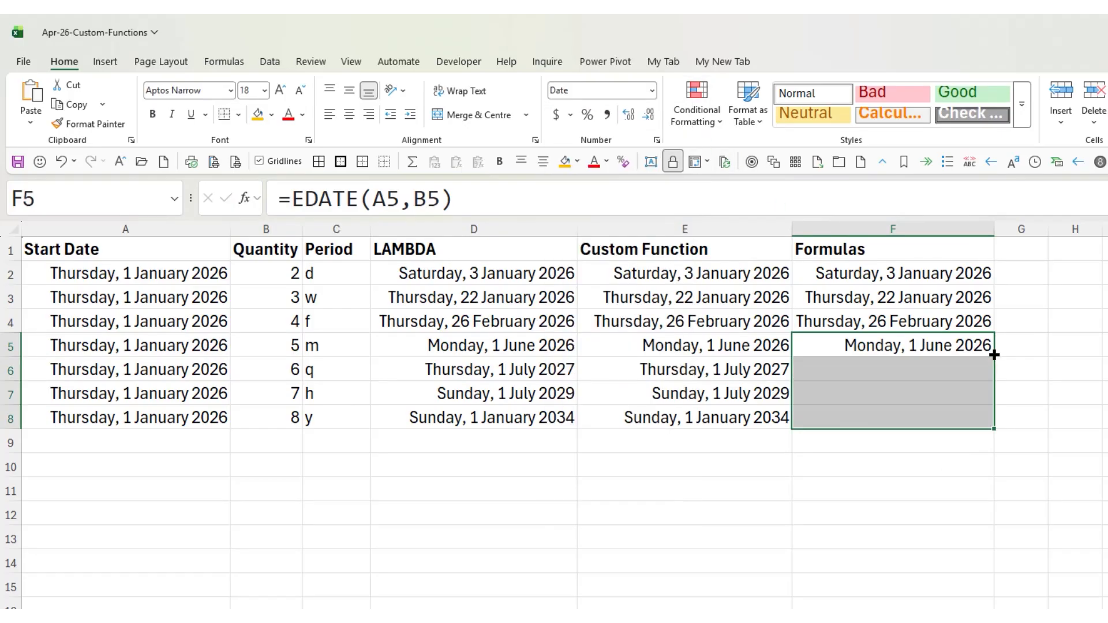
pyautogui.click(958, 348)
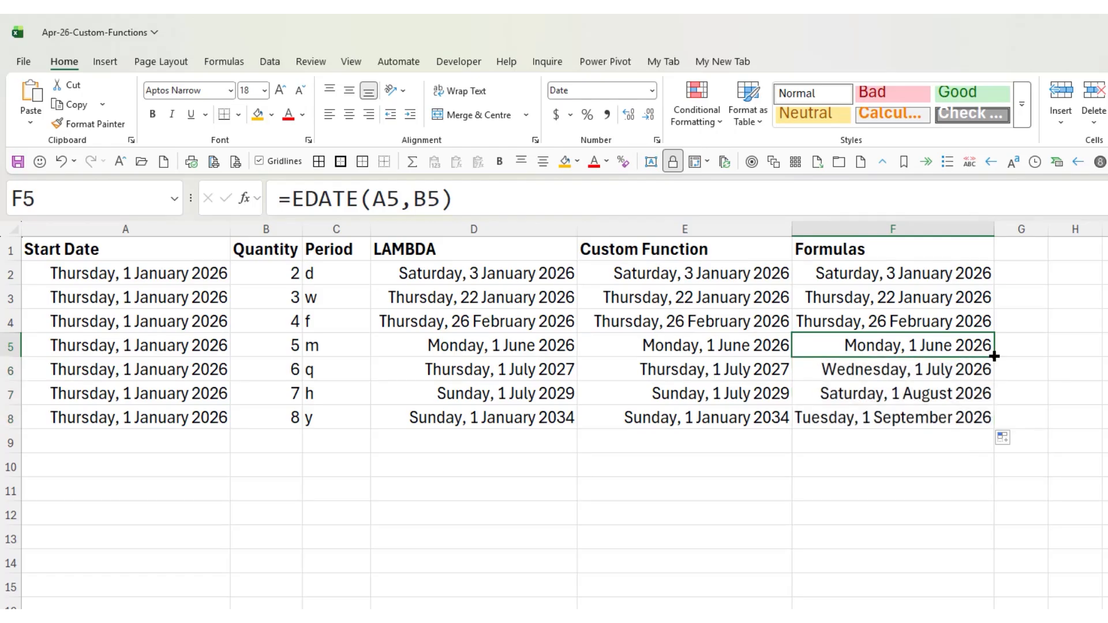
# - Change the quarterly formula in F6 to =EDATE(A6,B6*3)
pyautogui.click(922, 370)
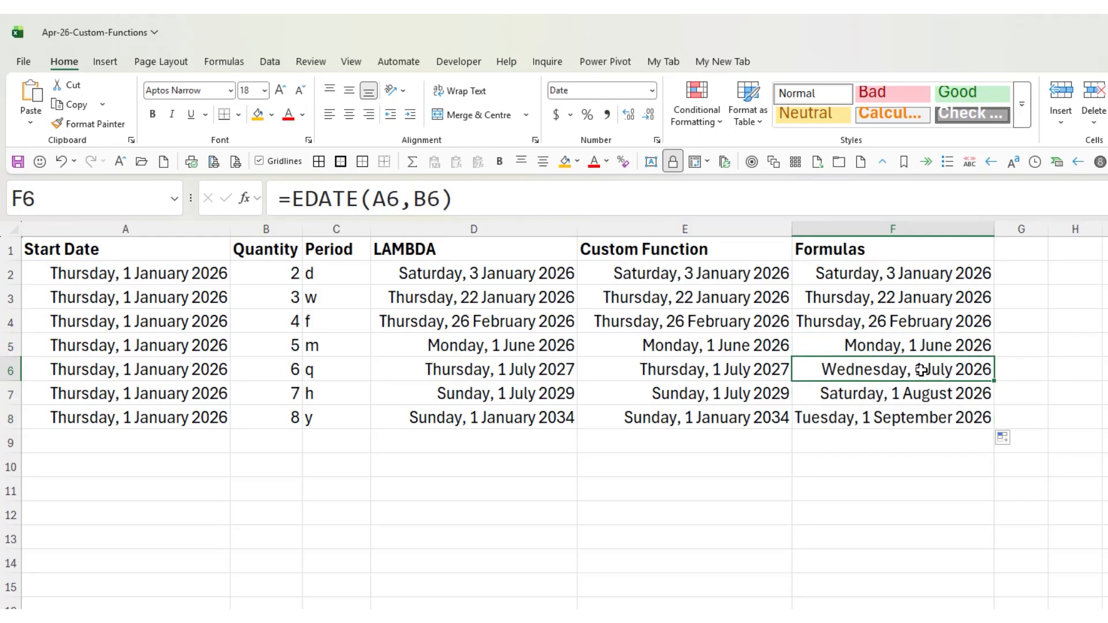
pyautogui.click(435, 196)
pyautogui.write('*')
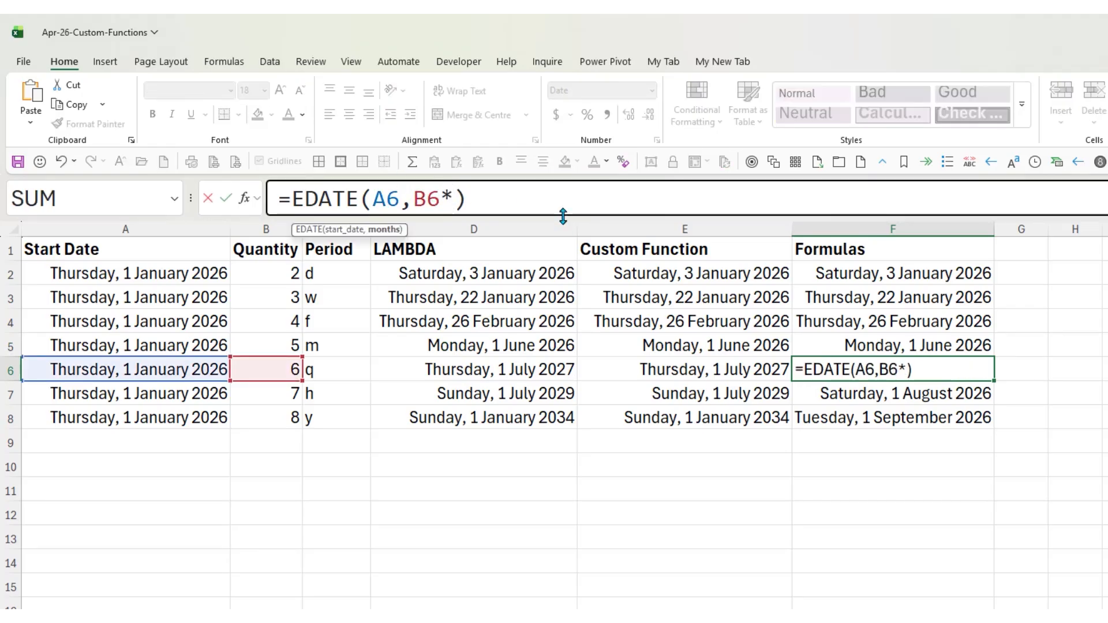
pyautogui.write('3')
pyautogui.hotkey('ctrl', 'Return')
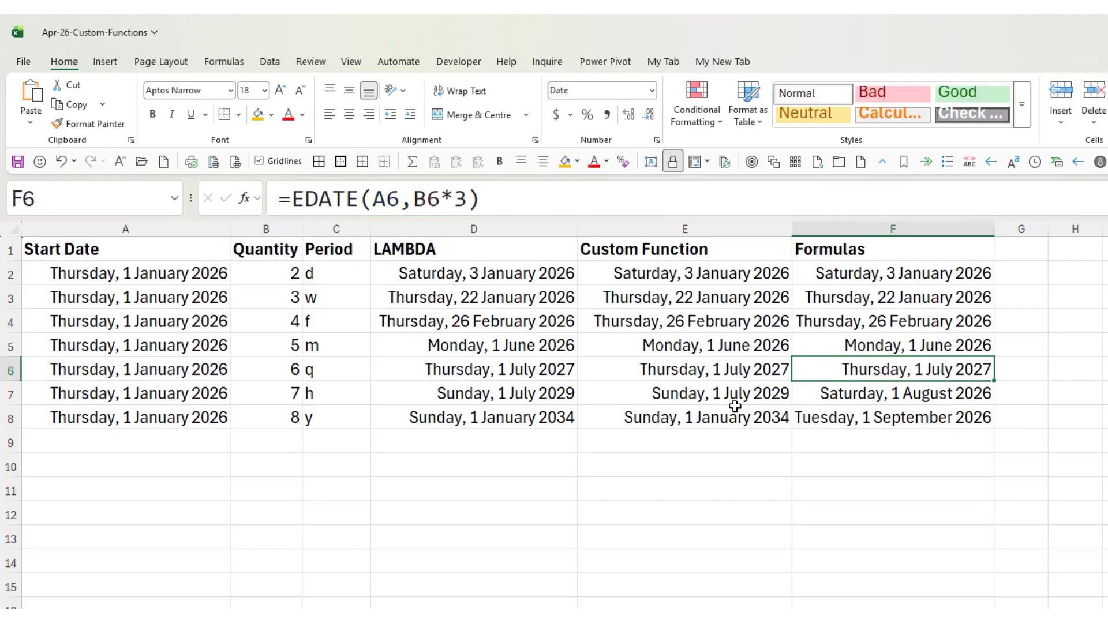
# - Change the half-yearly formula in F7 to =EDATE(A7,B7*6)
pyautogui.click(917, 393)
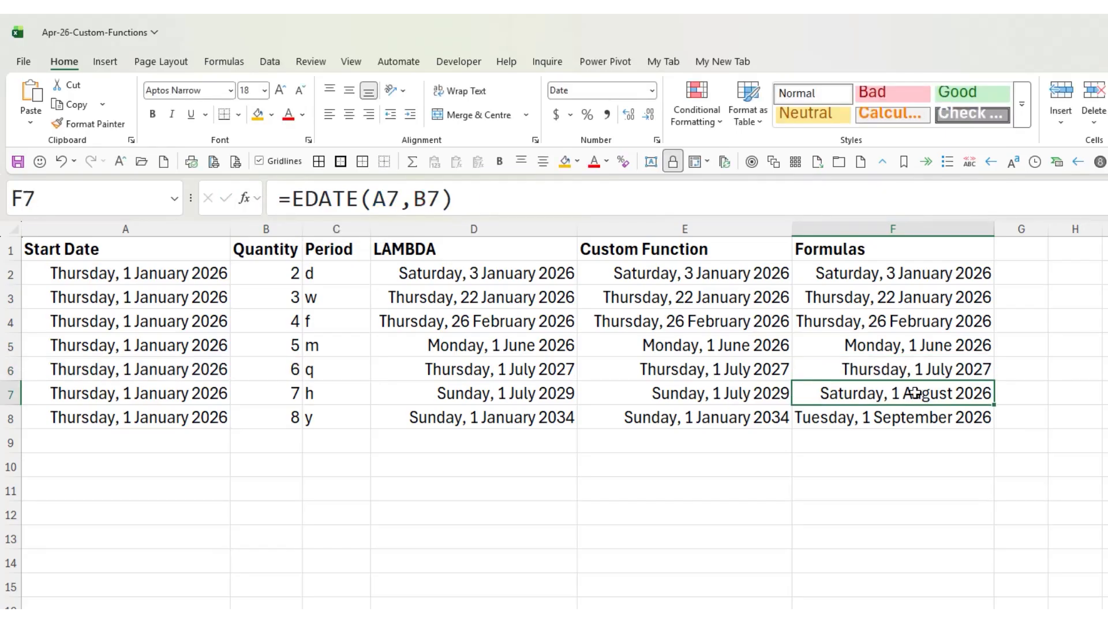
pyautogui.click(441, 199)
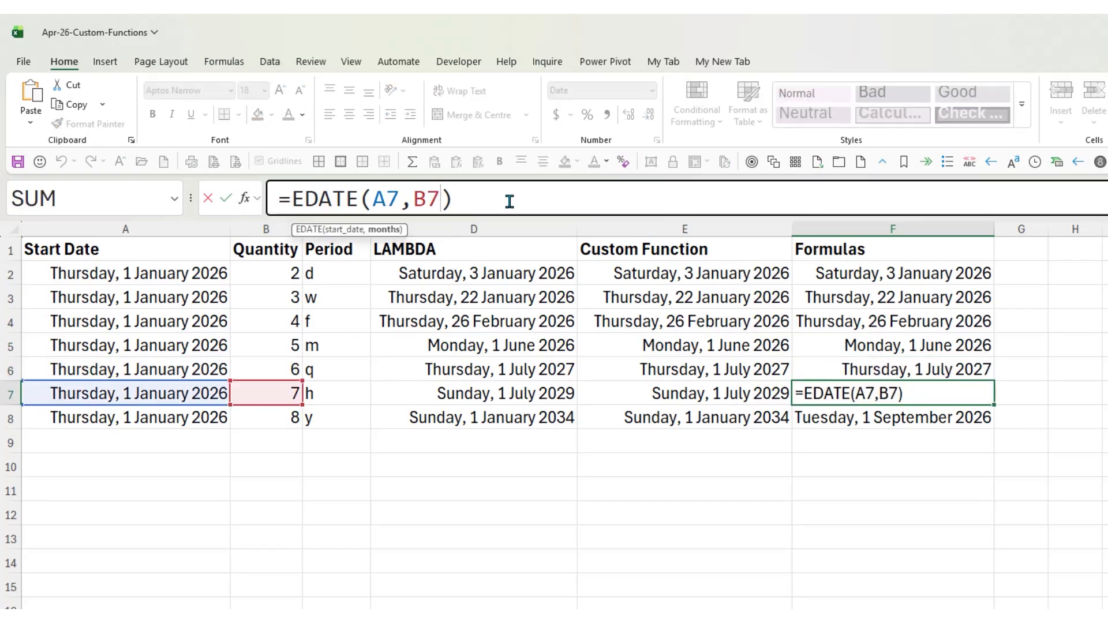
pyautogui.write('*6')
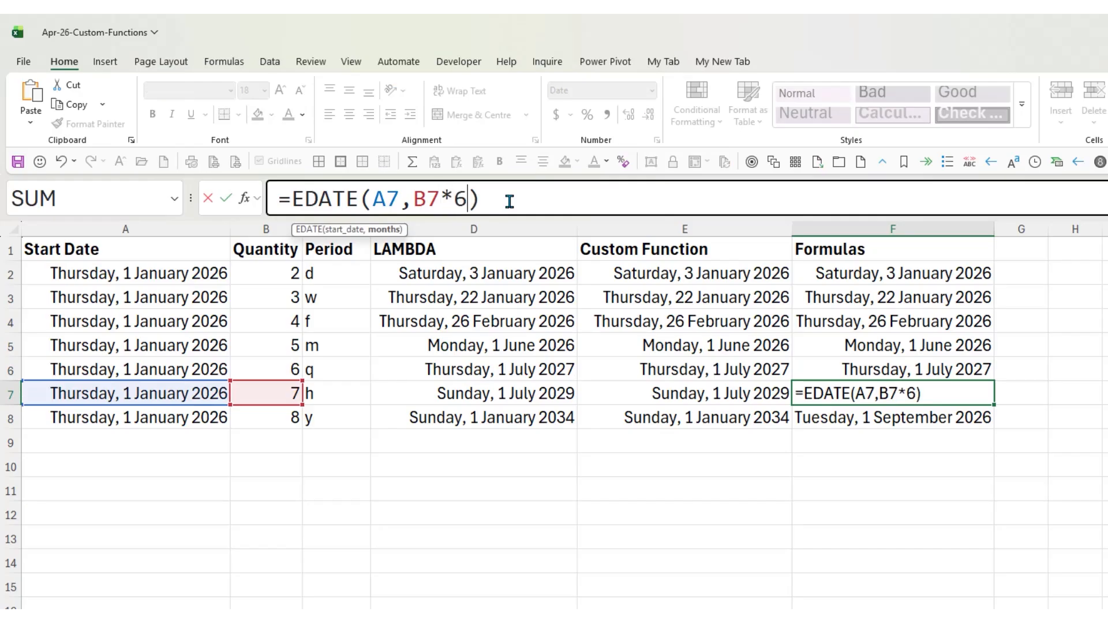
pyautogui.click(226, 198)
# - Change the yearly formula in F8 to =EDATE(A8,B8*12)
pyautogui.moveTo(860, 406); pyautogui.dragTo(861, 422)
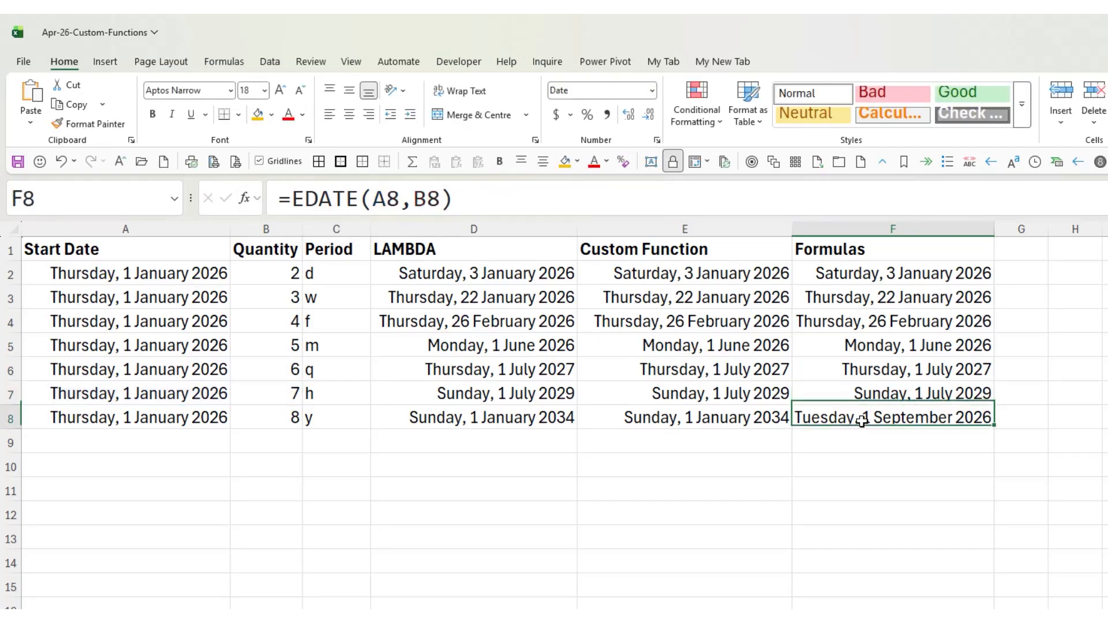
pyautogui.click(450, 199)
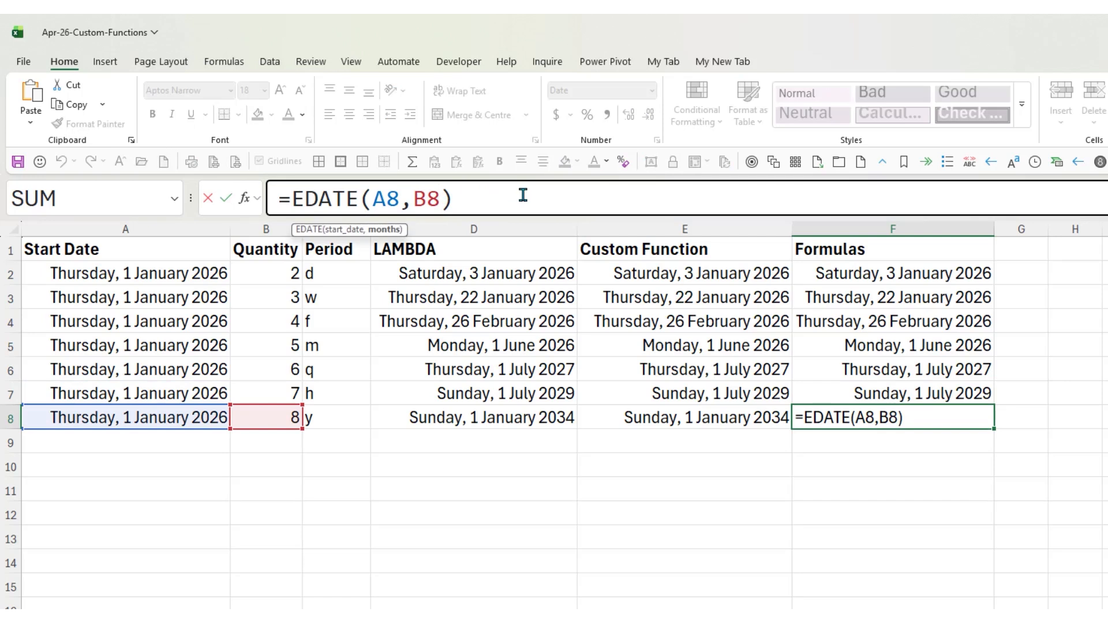
pyautogui.write('*12')
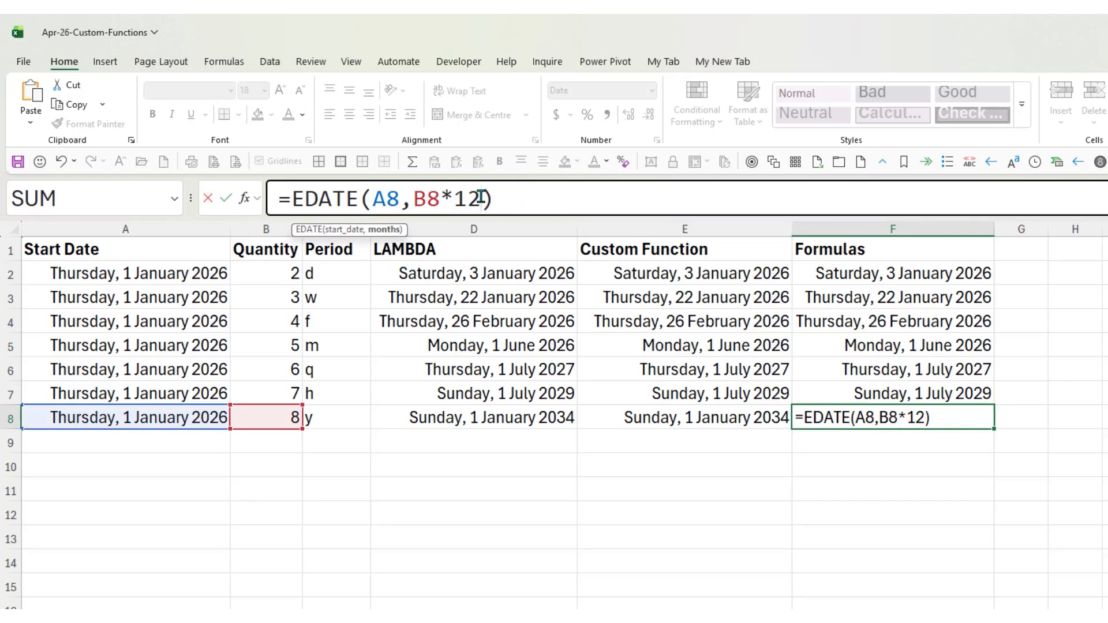
pyautogui.click(226, 198)
# - Review the EDATE formulas in F5:F8 one by one and compare them with the day formula in F2
pyautogui.moveTo(908, 344); pyautogui.dragTo(918, 415)
pyautogui.click(952, 346)
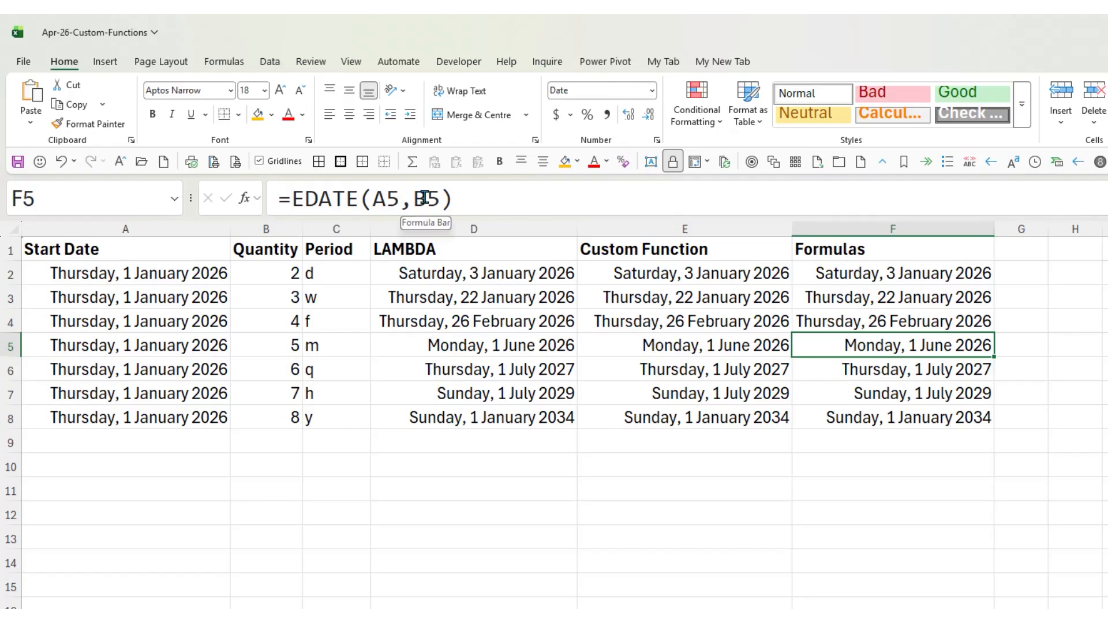
pyautogui.click(929, 368)
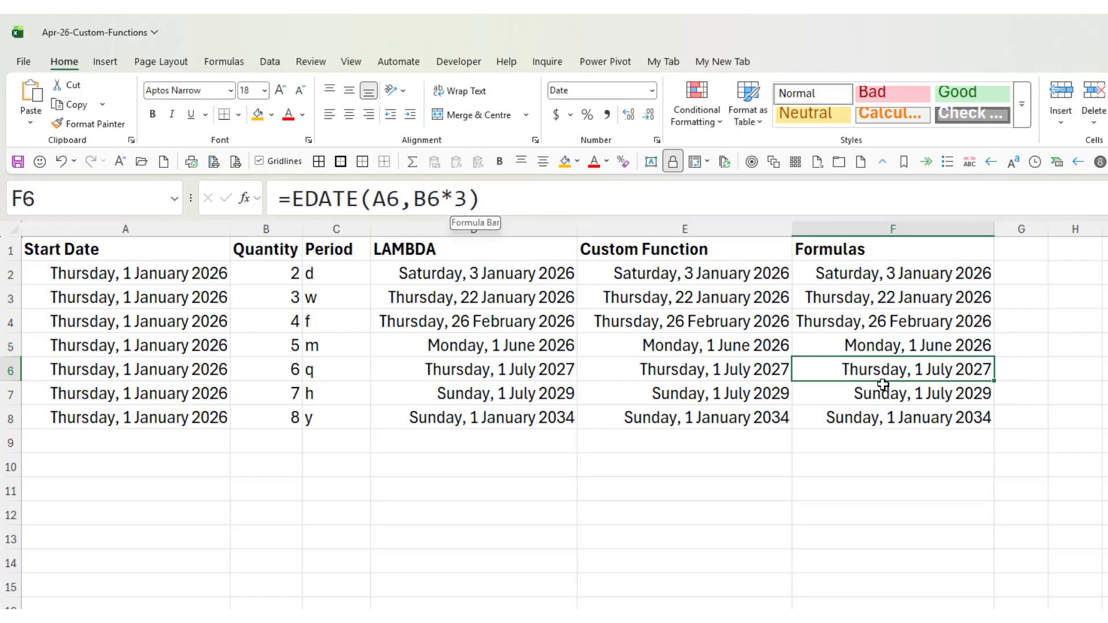
pyautogui.click(899, 392)
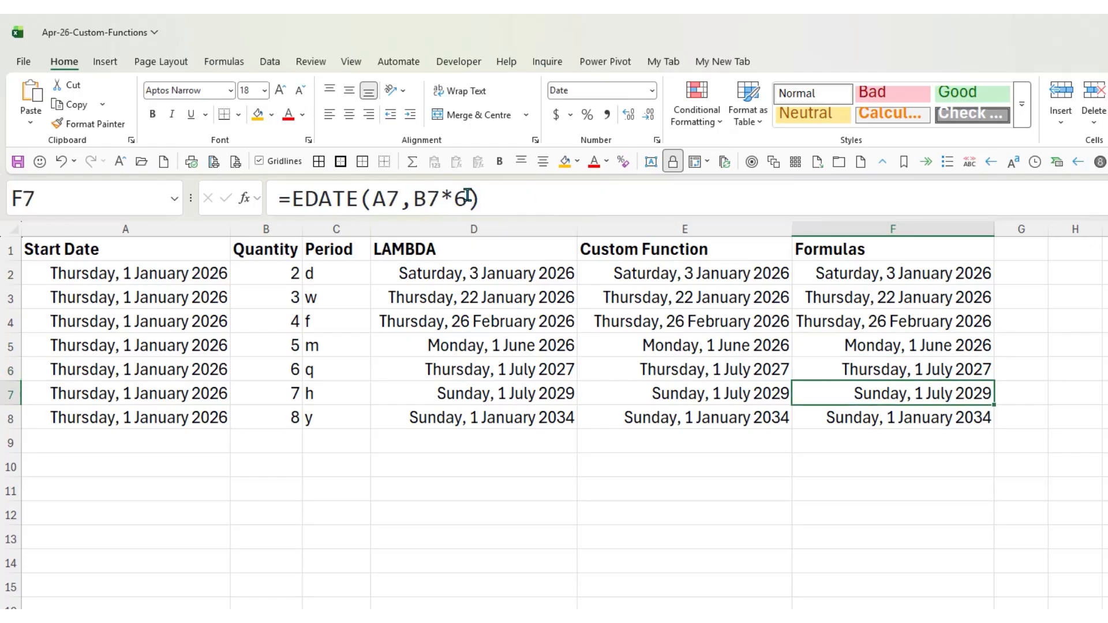
pyautogui.click(906, 420)
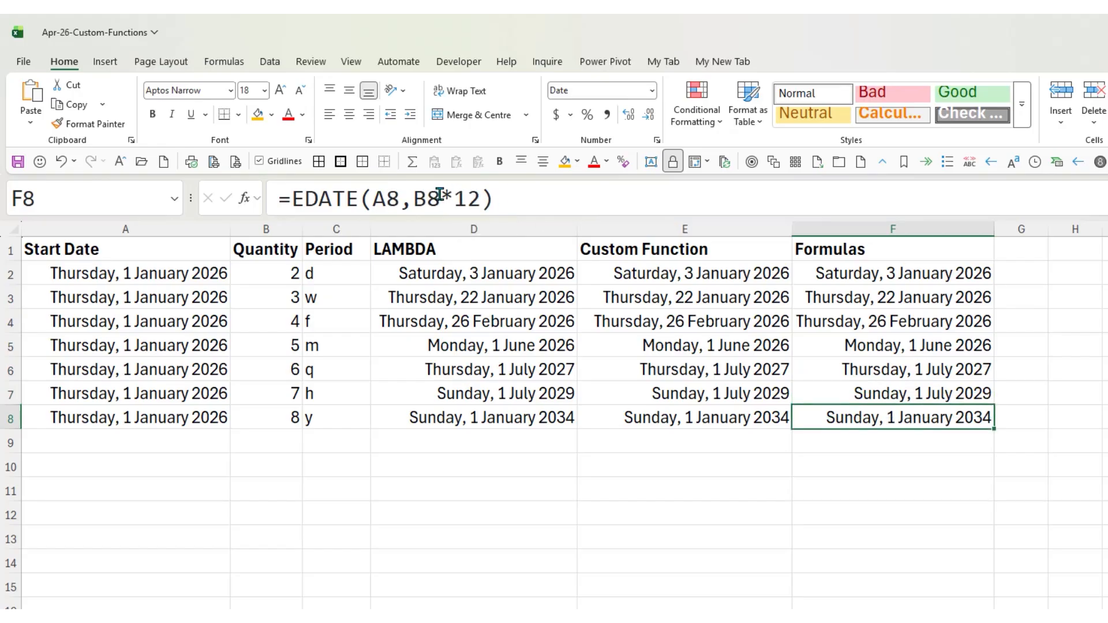
pyautogui.click(897, 275)
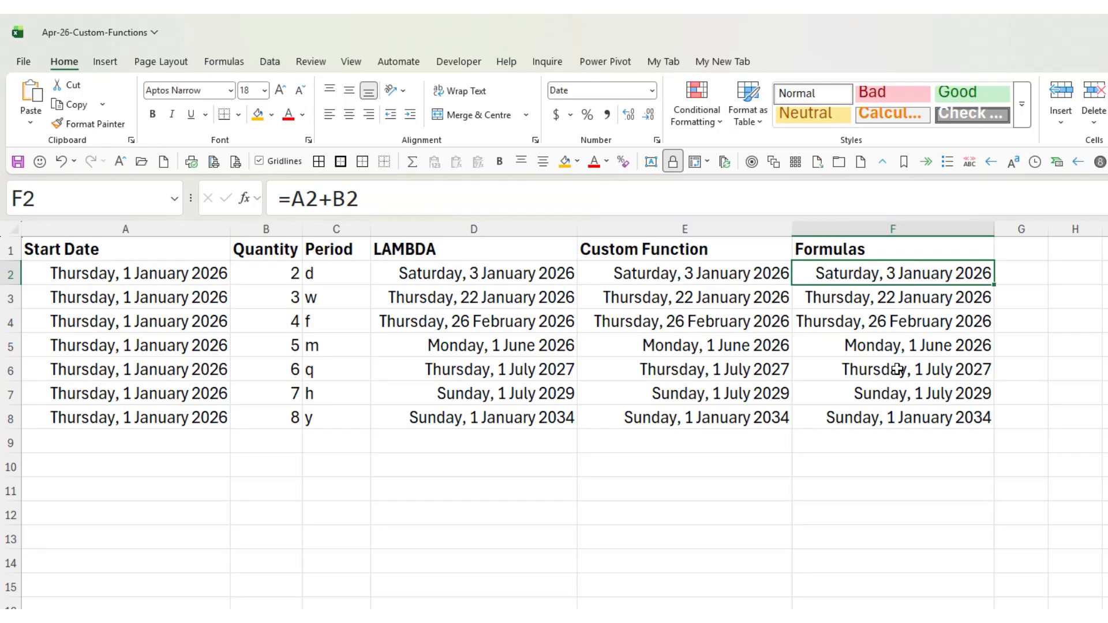
# - Expand the formula bar to view the whole multi-line LAMBDA formula in D2
pyautogui.click(528, 273)
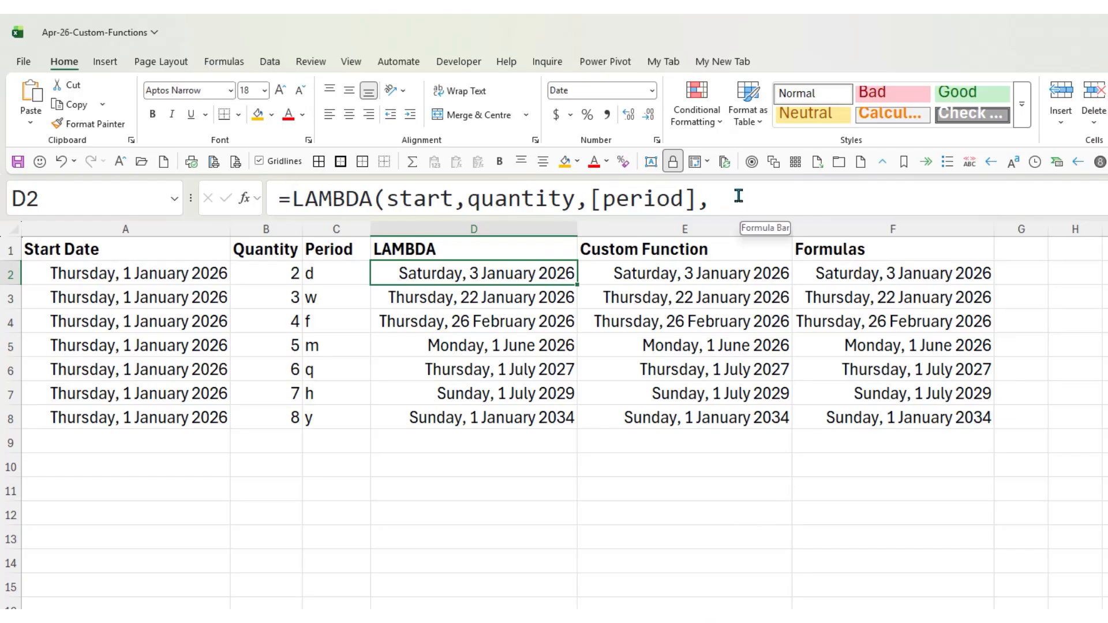
pyautogui.hotkey('ctrl', 'shift', 'u')
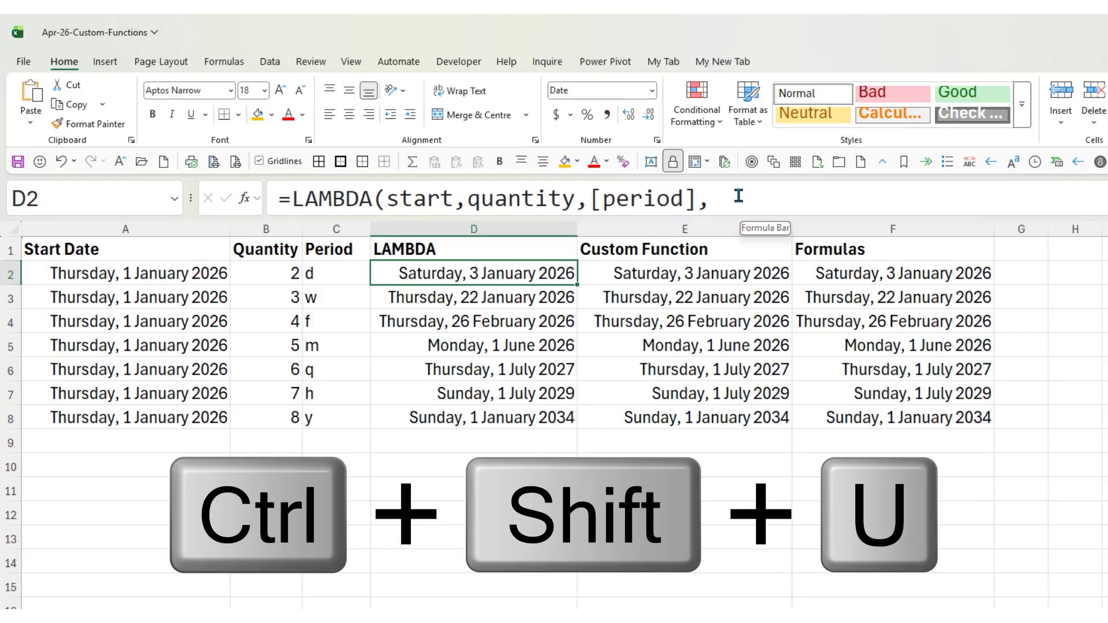
pyautogui.hotkey('ctrl', 'shift', 'u')
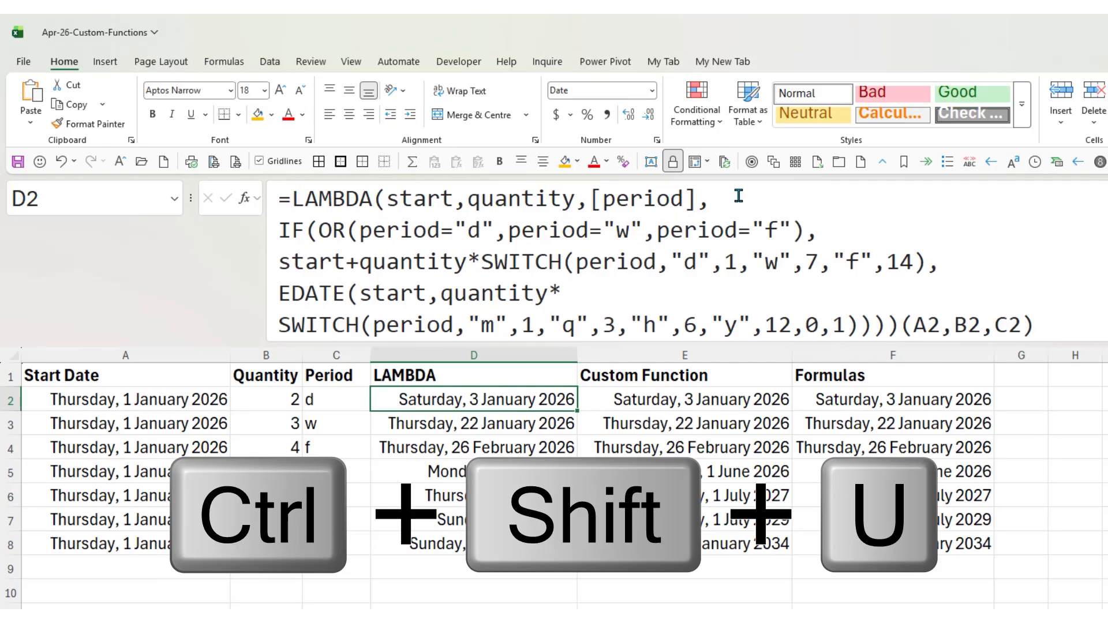
pyautogui.hotkey('ctrl', 'shift', 'u')
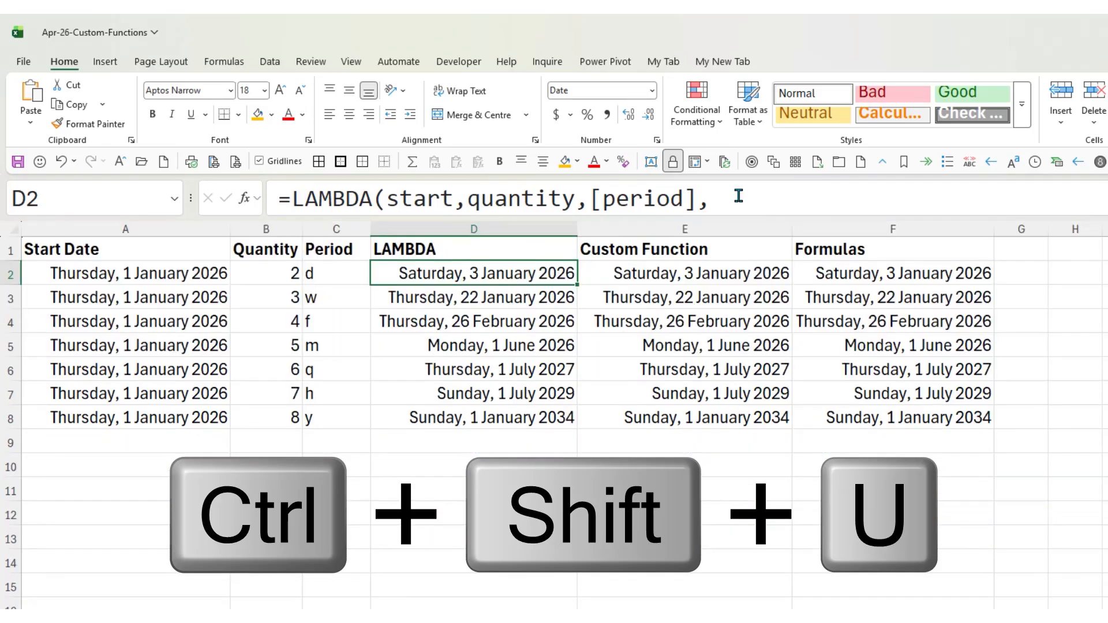
pyautogui.hotkey('ctrl', 'shift', 'u')
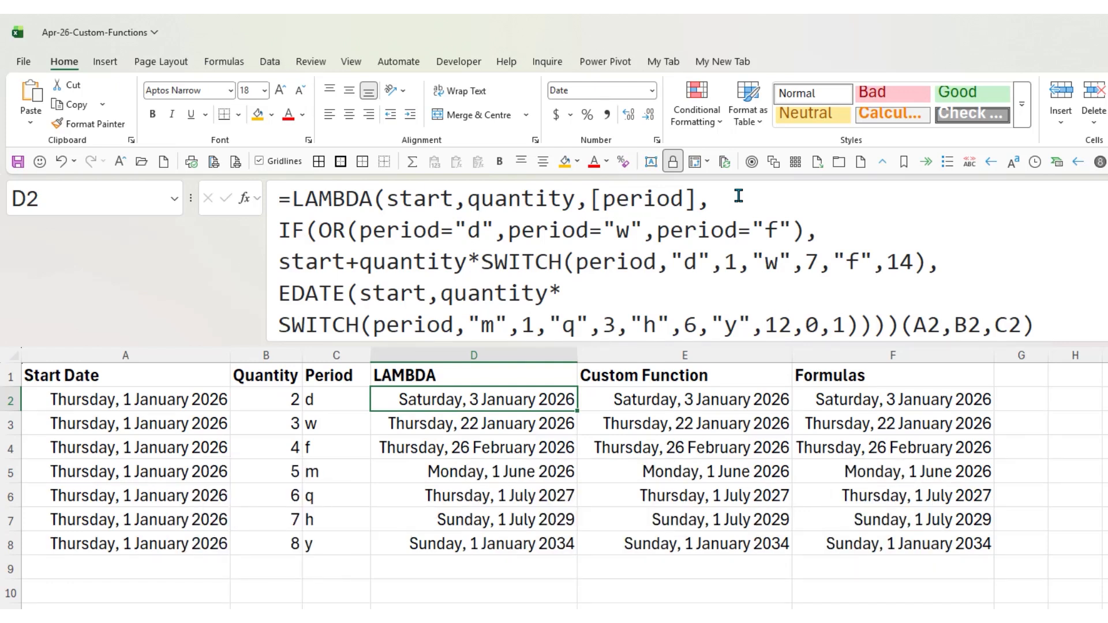
# - Try adding two line breaks after the [period] argument in D2's LAMBDA formula, and remove them again
pyautogui.click(739, 197)
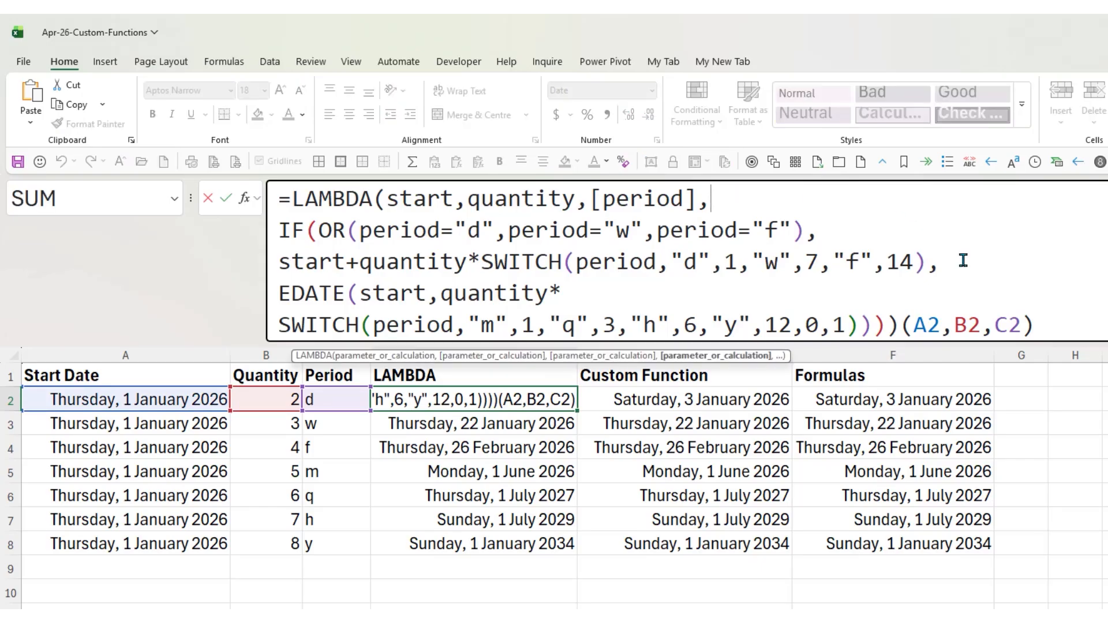
pyautogui.hotkey('alt', 'Return')
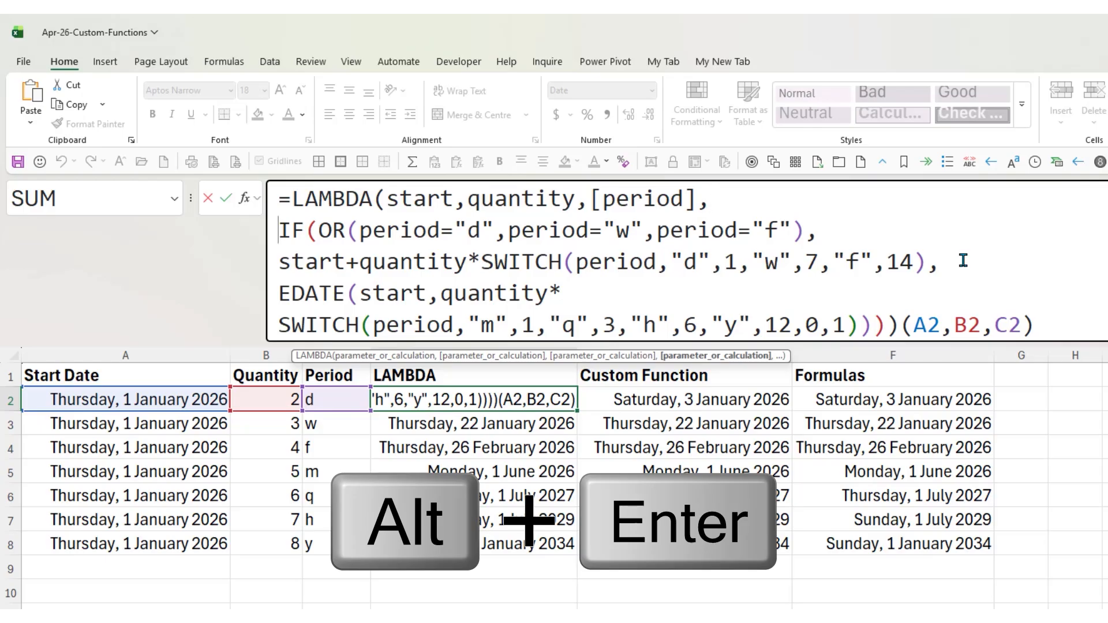
pyautogui.hotkey('alt', 'Return')
pyautogui.hotkey('alt', 'Return')
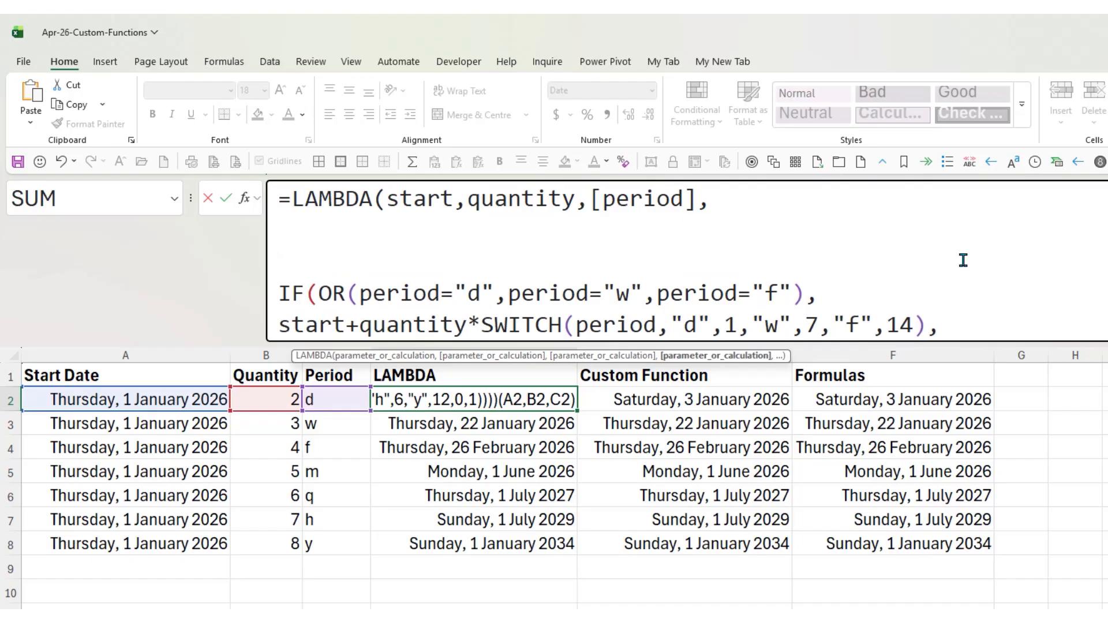
pyautogui.press('BackSpace')
pyautogui.press('BackSpace')
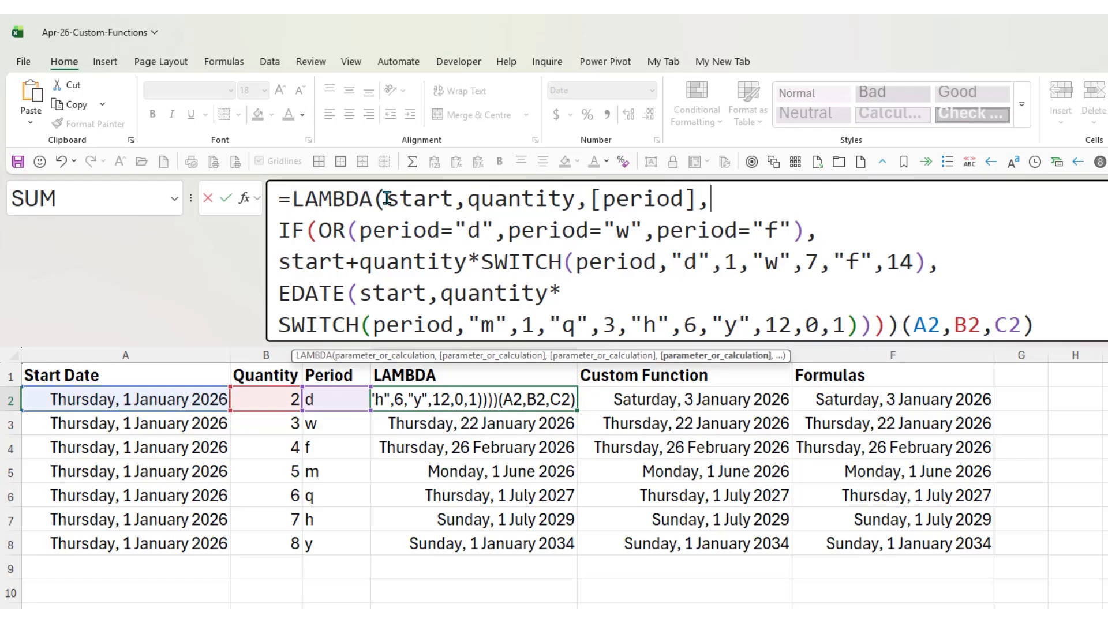
# - Examine the start, quantity and [period] arguments of the LAMBDA formula in D2
pyautogui.moveTo(388, 198); pyautogui.dragTo(697, 198)
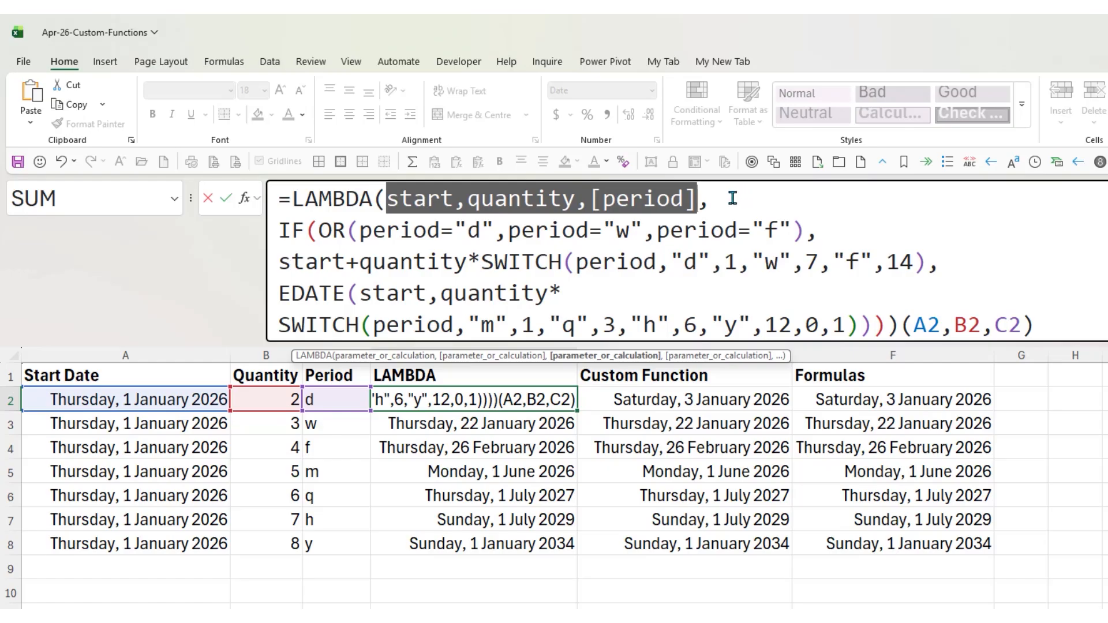
pyautogui.click(708, 200)
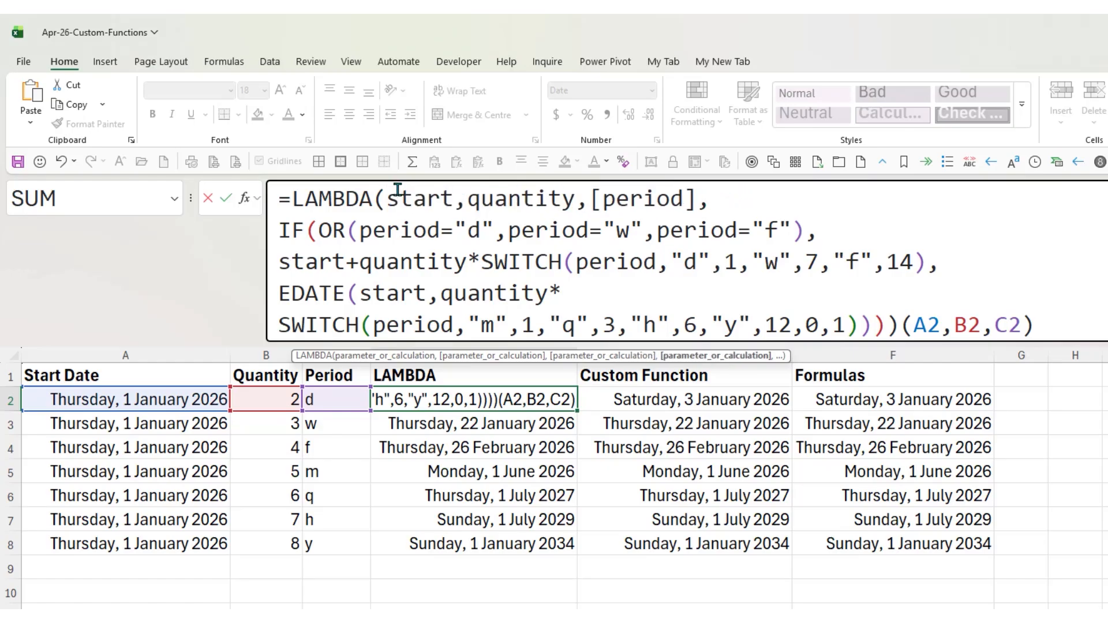
pyautogui.click(508, 198)
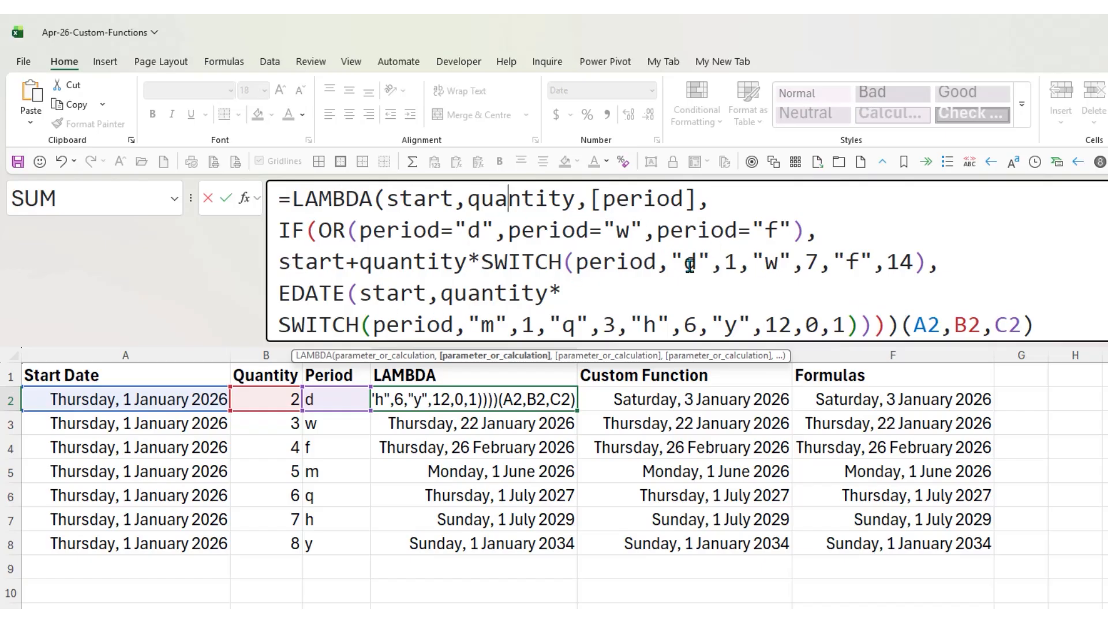
# - Match the trailing cell references (A2,B2,C2) in D2's formula to the LAMBDA's start, quantity and [period] arguments
pyautogui.moveTo(900, 325); pyautogui.dragTo(1047, 326)
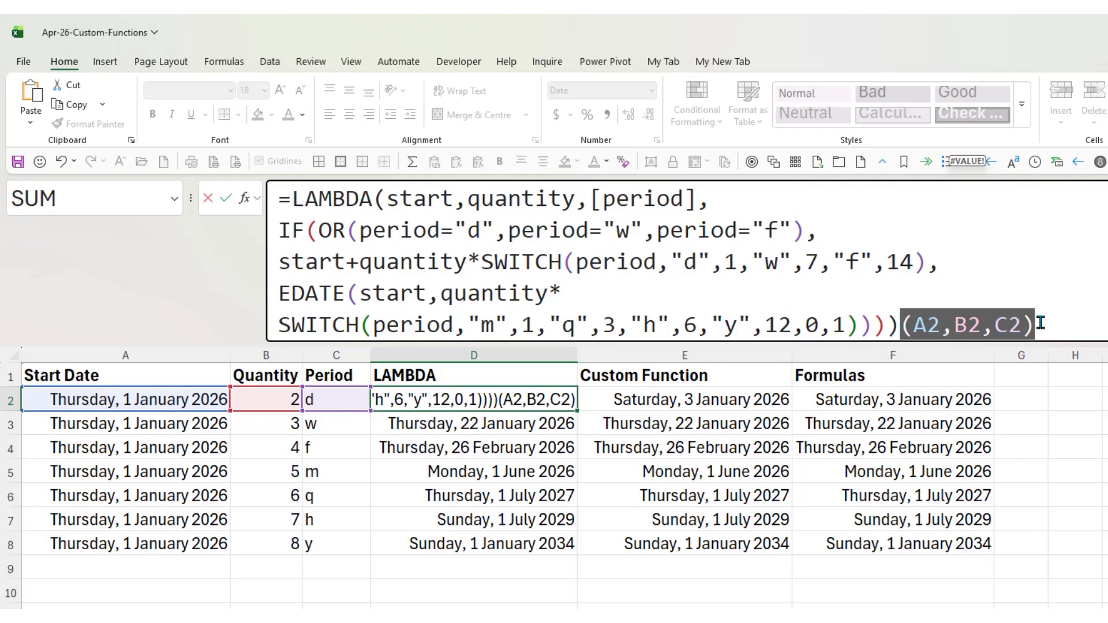
pyautogui.click(1040, 324)
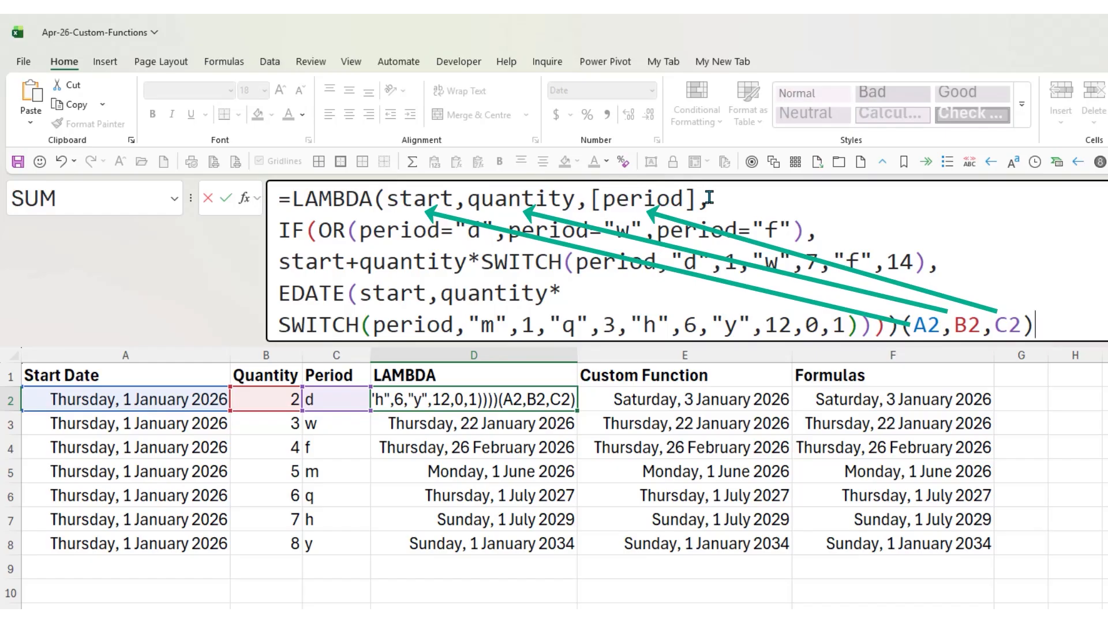
pyautogui.moveTo(386, 199); pyautogui.dragTo(701, 199)
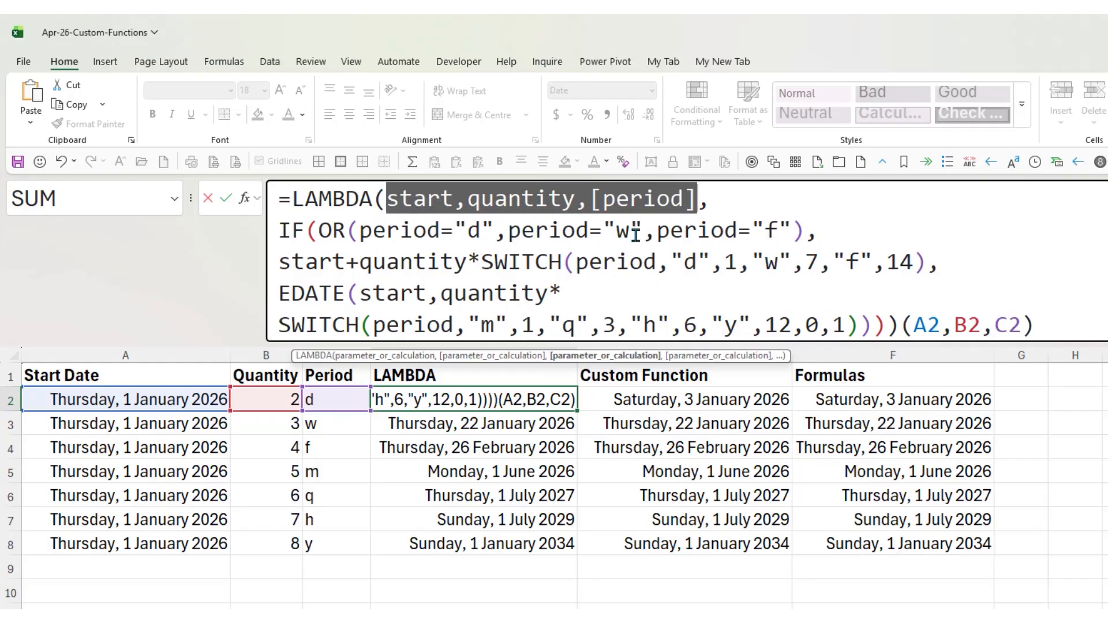
# - Examine the IF and OR test in D2's LAMBDA that checks the period for "d", "w" or "f"
pyautogui.click(319, 230)
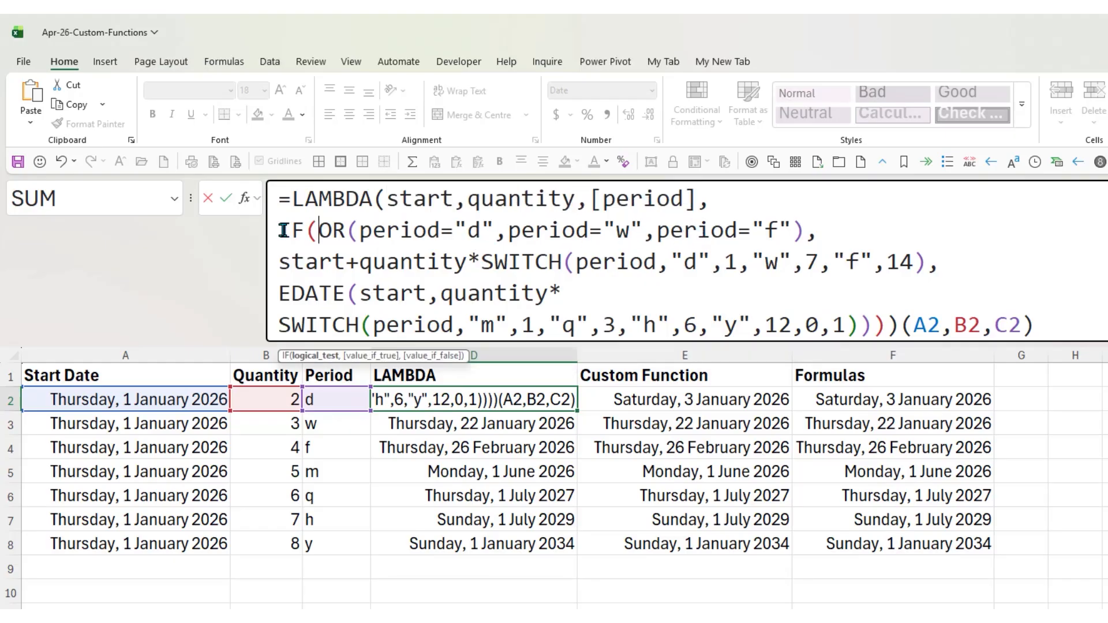
pyautogui.moveTo(280, 230); pyautogui.dragTo(319, 230)
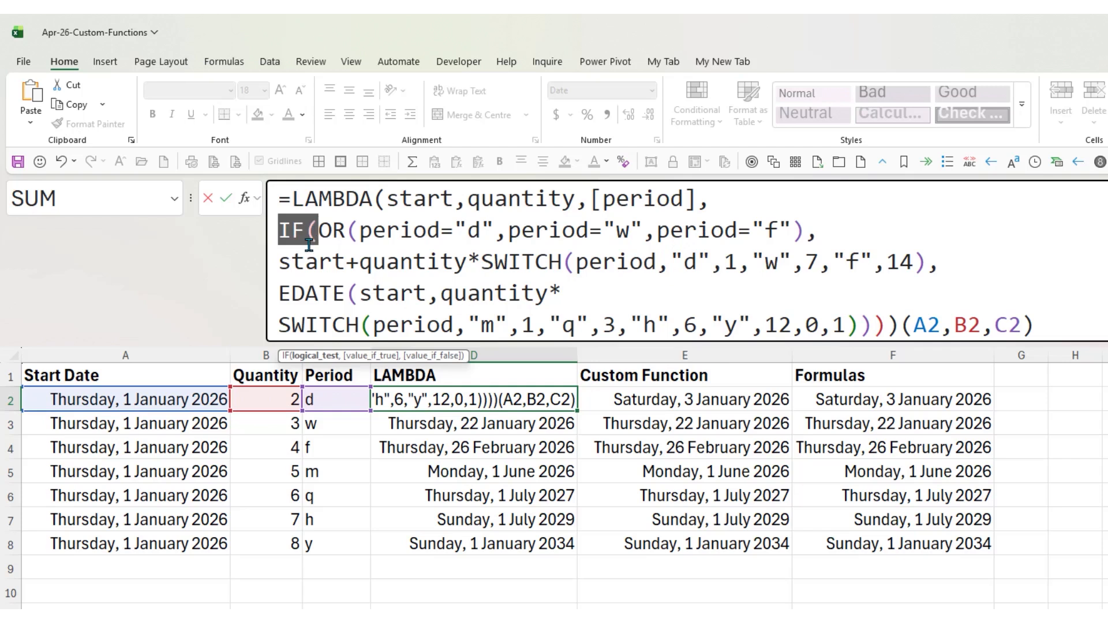
pyautogui.click(340, 228)
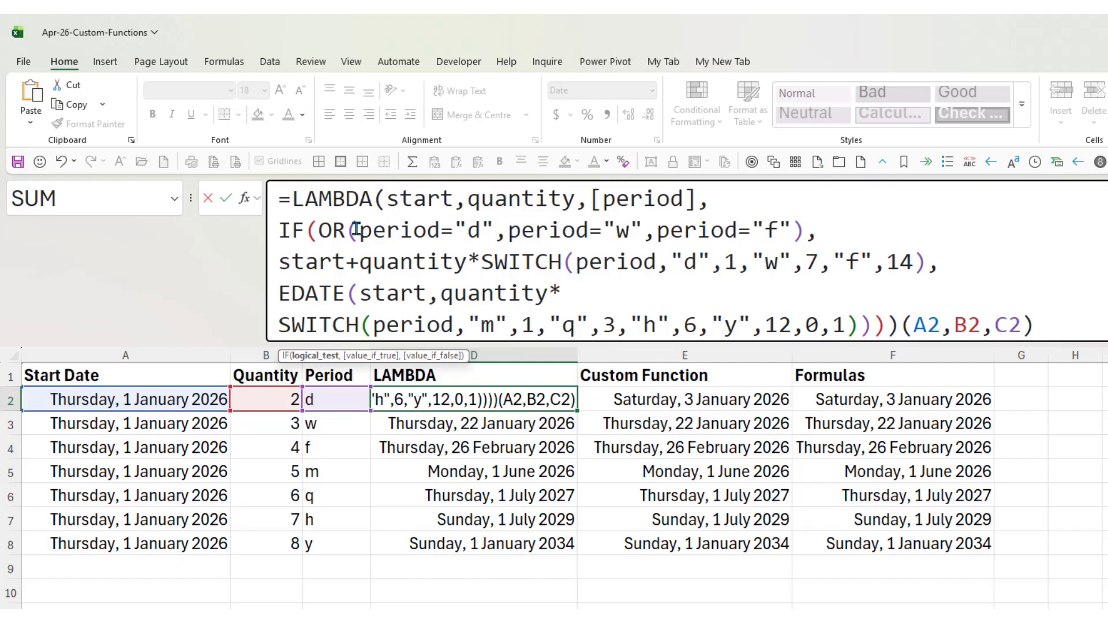
pyautogui.moveTo(359, 230); pyautogui.dragTo(496, 229)
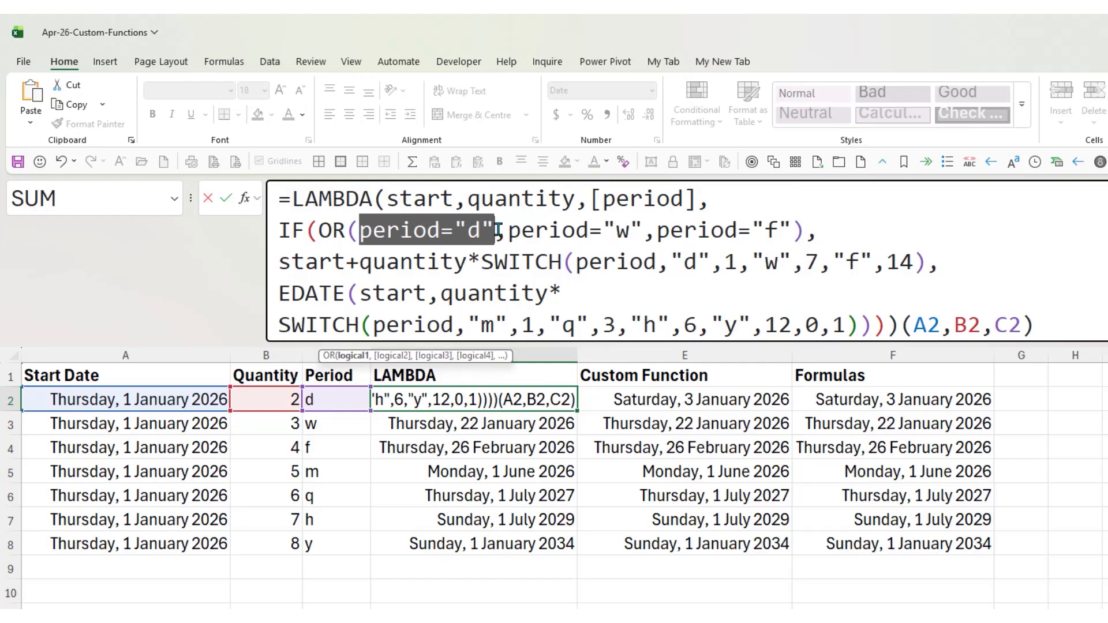
pyautogui.moveTo(604, 230); pyautogui.dragTo(642, 227)
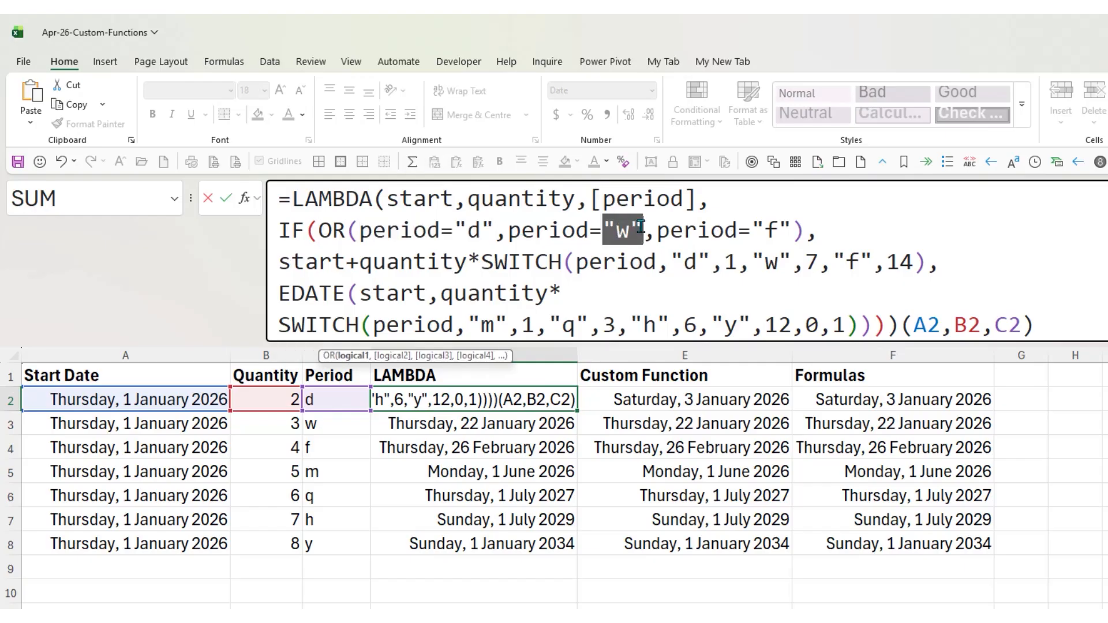
pyautogui.moveTo(751, 230); pyautogui.dragTo(793, 230)
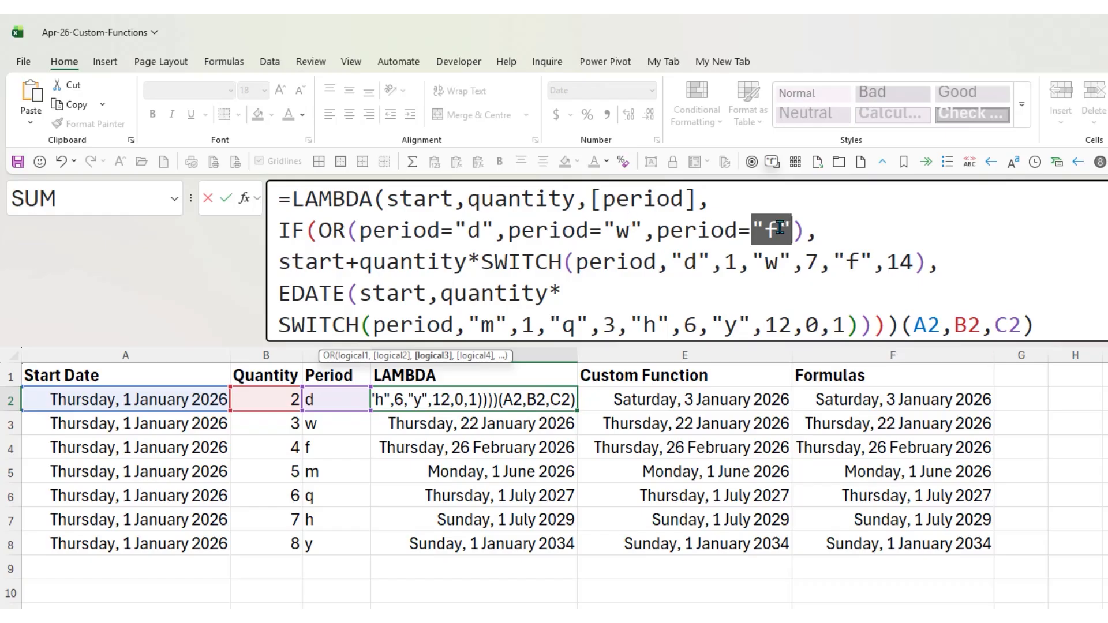
pyautogui.click(819, 231)
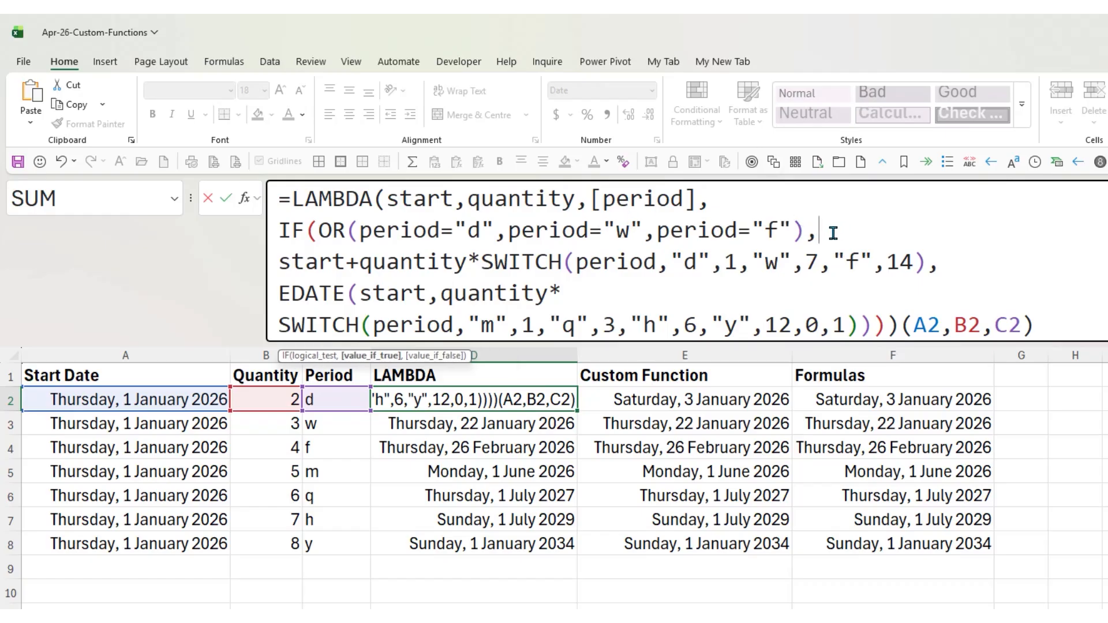
pyautogui.moveTo(319, 230); pyautogui.dragTo(801, 228)
pyautogui.click(817, 230)
# - Examine the IF's true result in D2, which adds quantity times a SWITCH of the day-based periods to start
pyautogui.moveTo(275, 262); pyautogui.dragTo(470, 263)
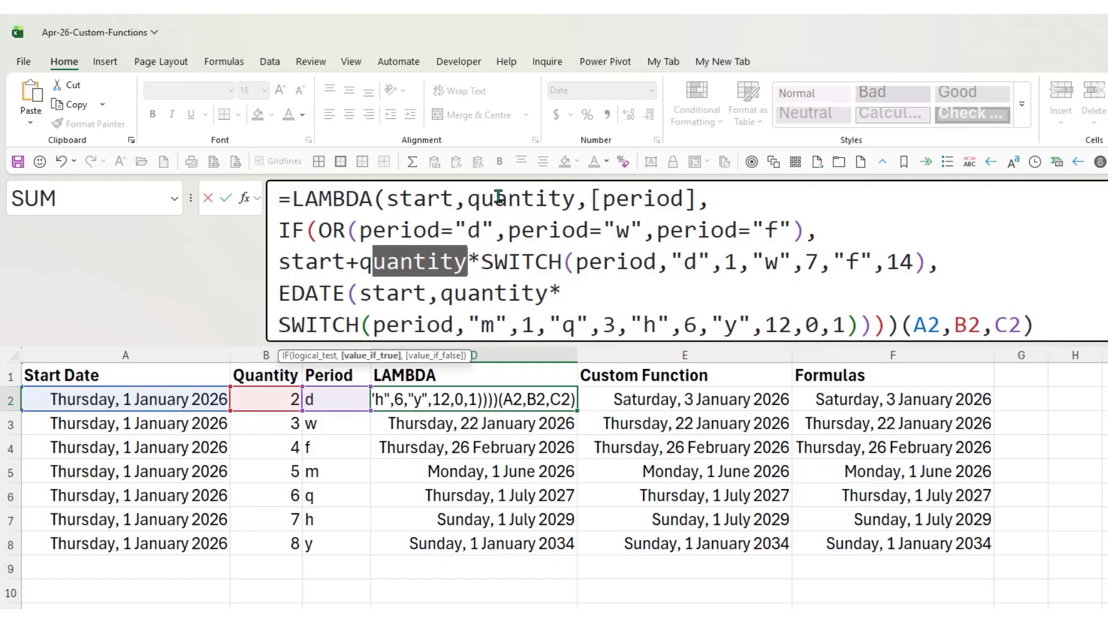
pyautogui.click(530, 272)
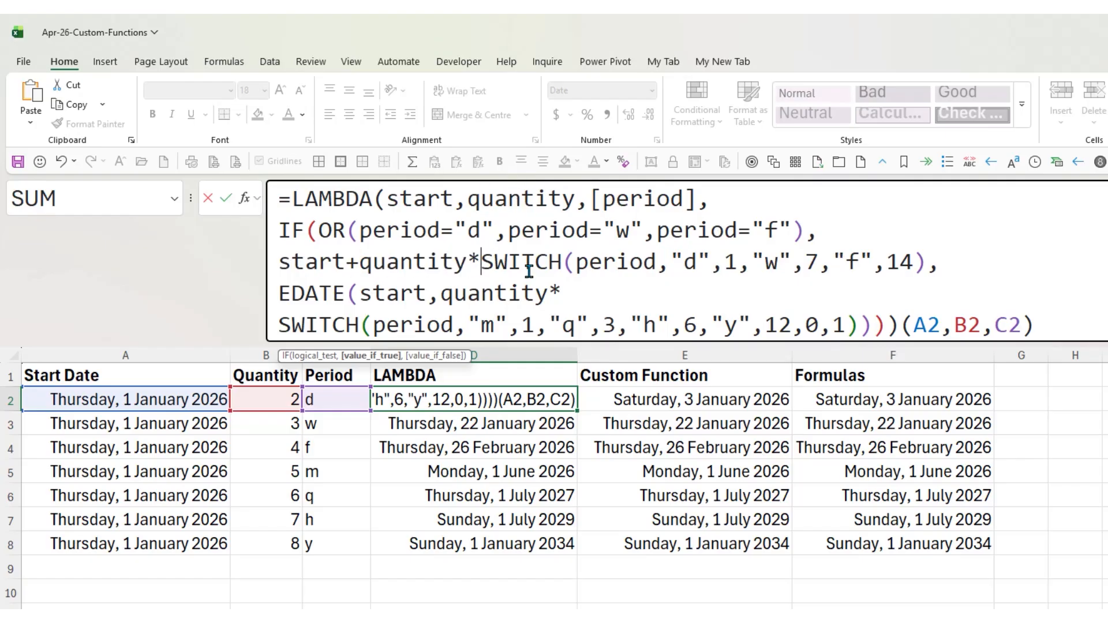
pyautogui.moveTo(483, 263); pyautogui.dragTo(928, 261)
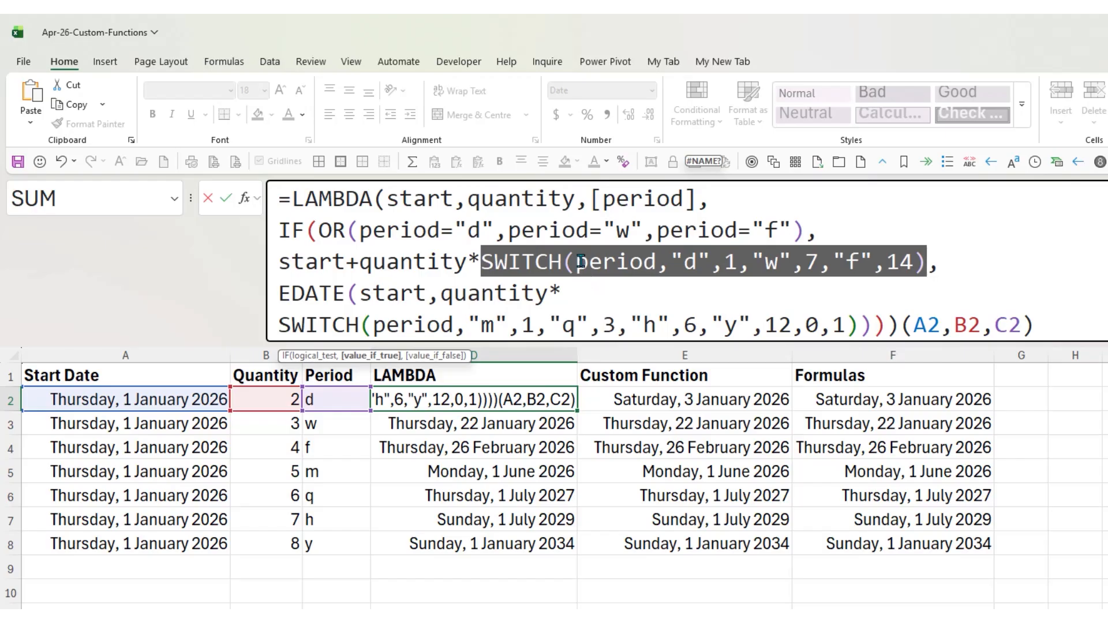
pyautogui.click(576, 263)
pyautogui.moveTo(617, 254); pyautogui.dragTo(658, 260)
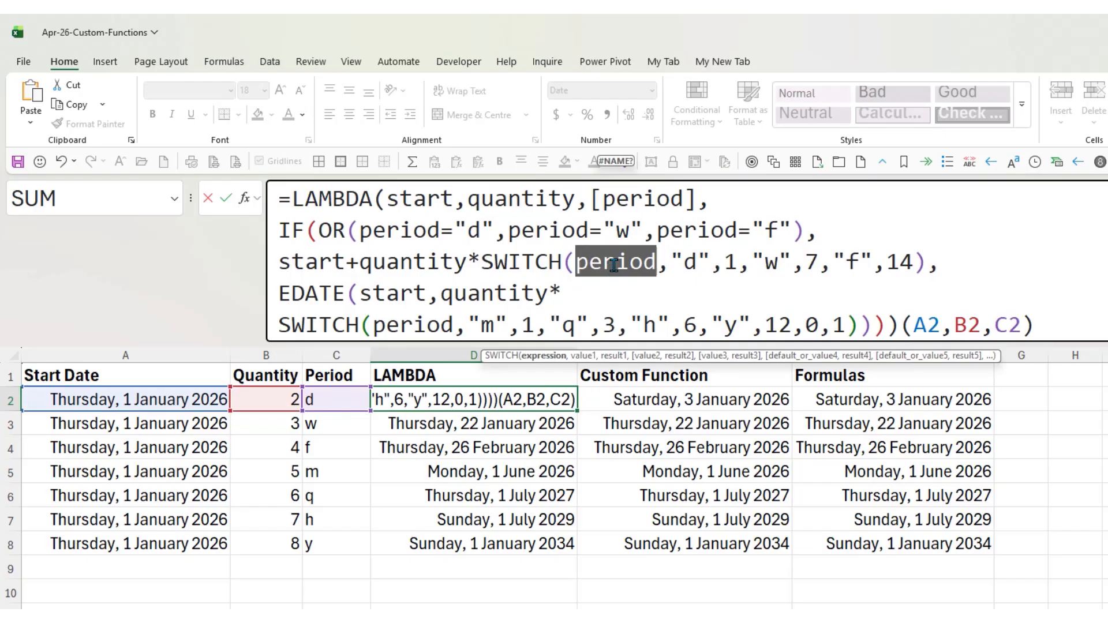
pyautogui.click(667, 262)
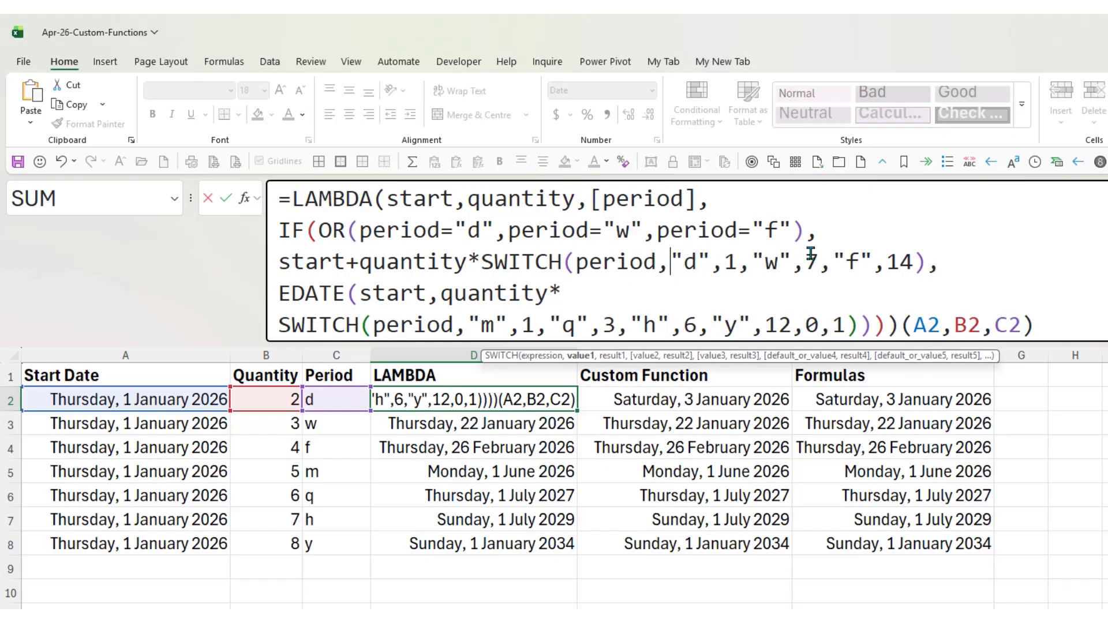
pyautogui.moveTo(673, 257); pyautogui.dragTo(908, 257)
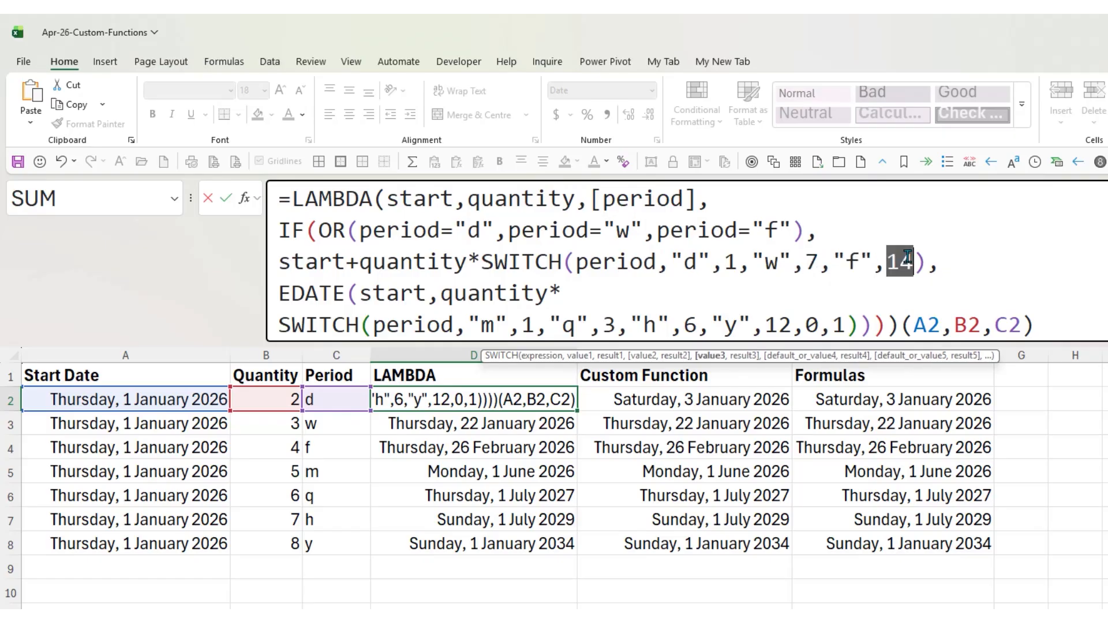
pyautogui.moveTo(481, 261); pyautogui.dragTo(947, 259)
pyautogui.click(922, 263)
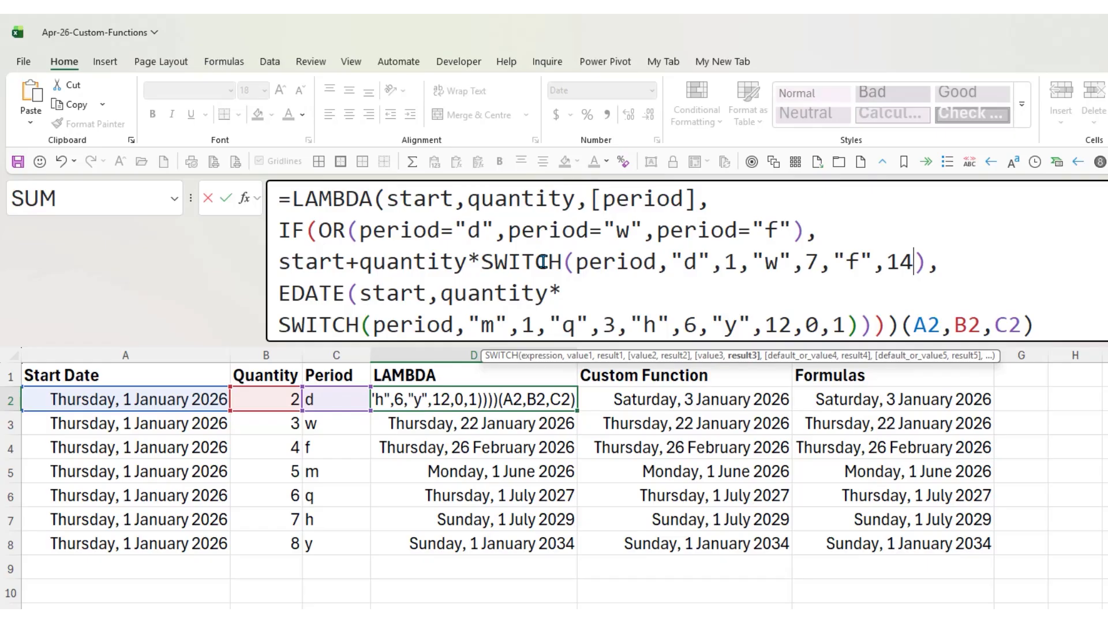
pyautogui.click(941, 262)
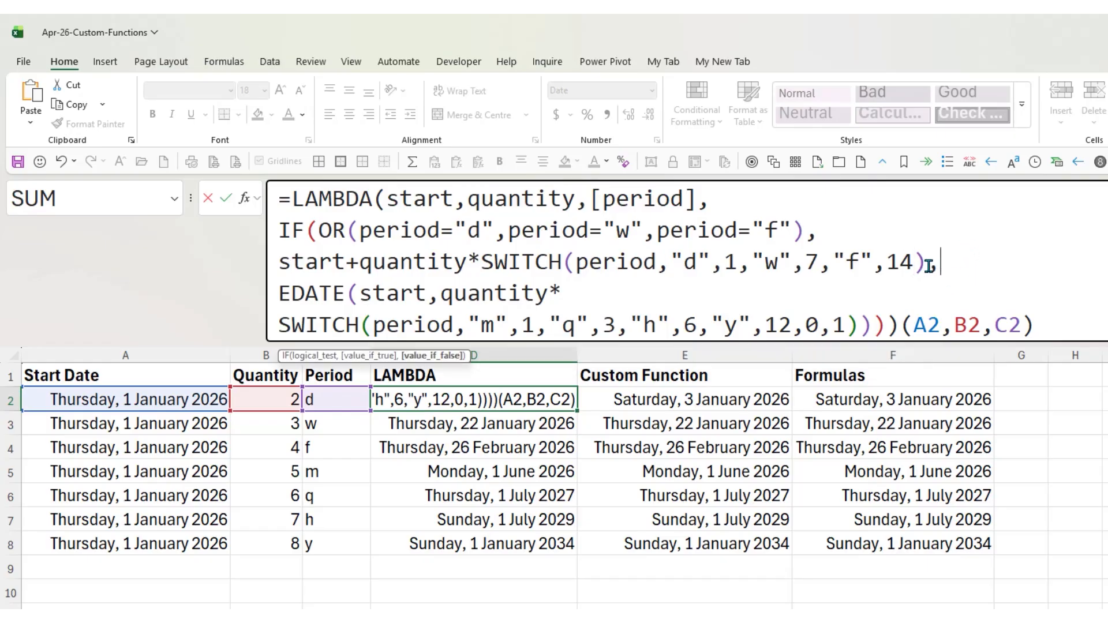
# - Examine the EDATE part of D2's LAMBDA, including its SWITCH for month-based periods and the 0 case for an omitted period
pyautogui.click(280, 294)
pyautogui.doubleClick(310, 291)
pyautogui.moveTo(360, 292); pyautogui.dragTo(557, 295)
pyautogui.click(558, 294)
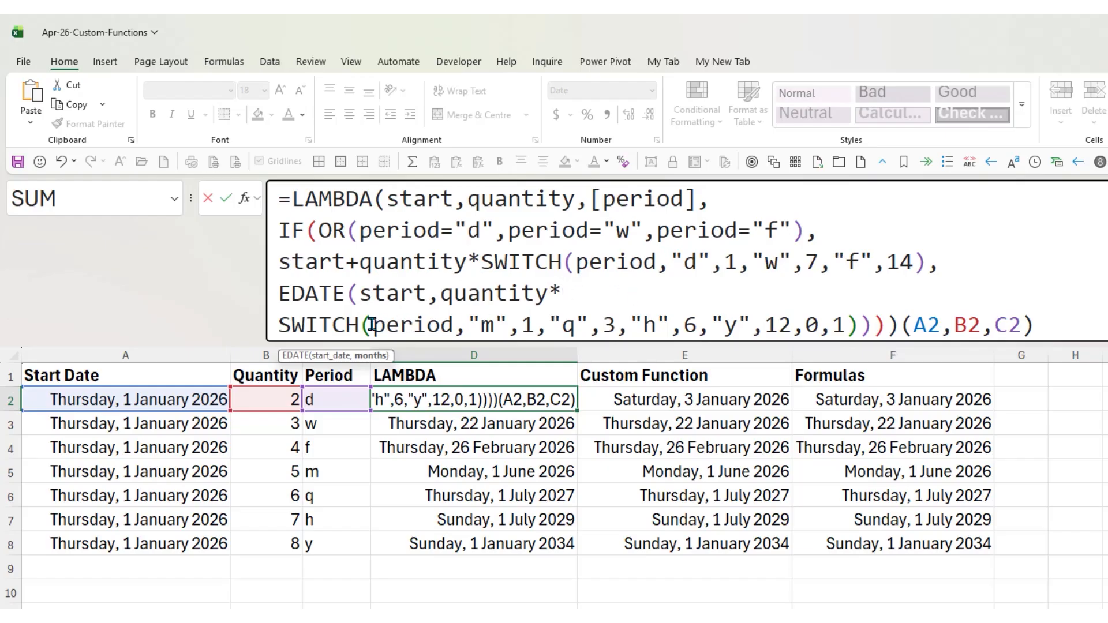
pyautogui.moveTo(372, 324); pyautogui.dragTo(452, 316)
pyautogui.moveTo(479, 325); pyautogui.dragTo(514, 325)
pyautogui.click(524, 324)
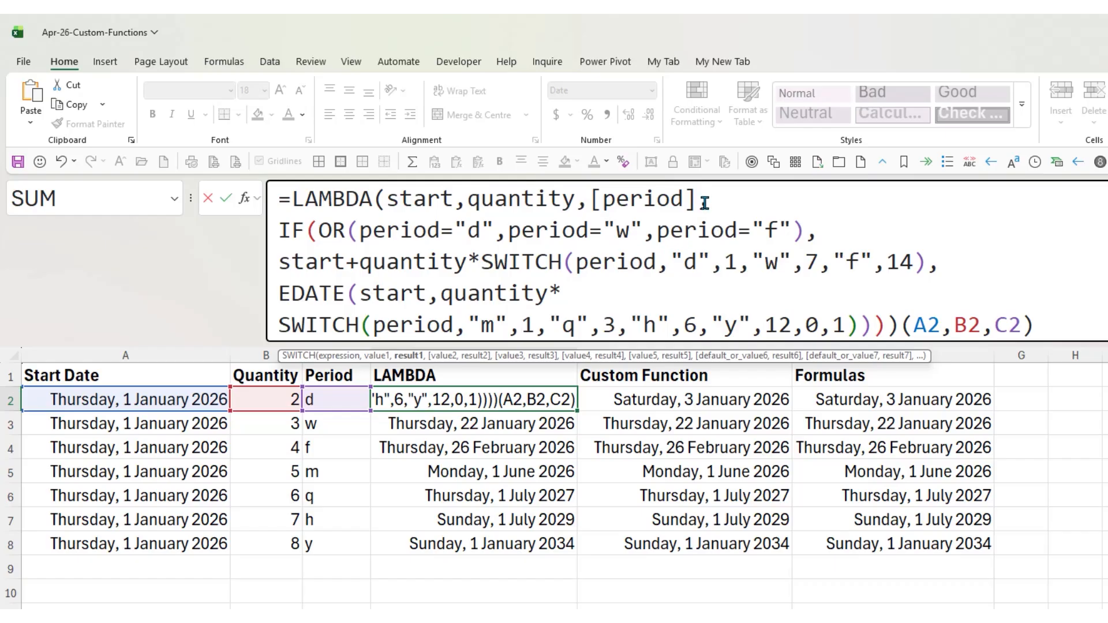
pyautogui.doubleClick(807, 319)
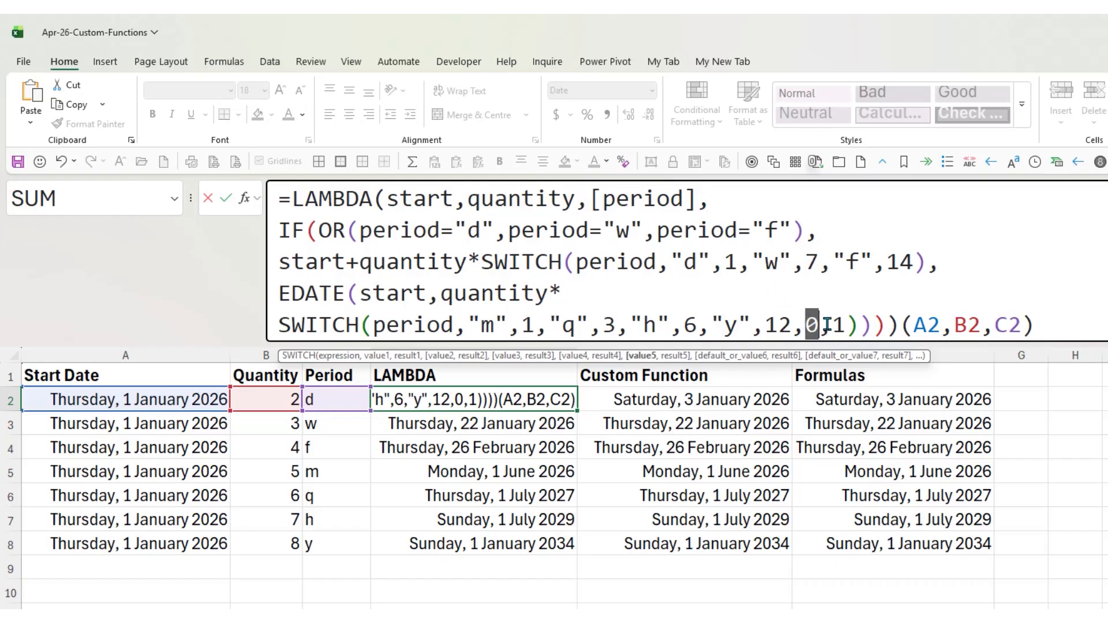
pyautogui.click(844, 324)
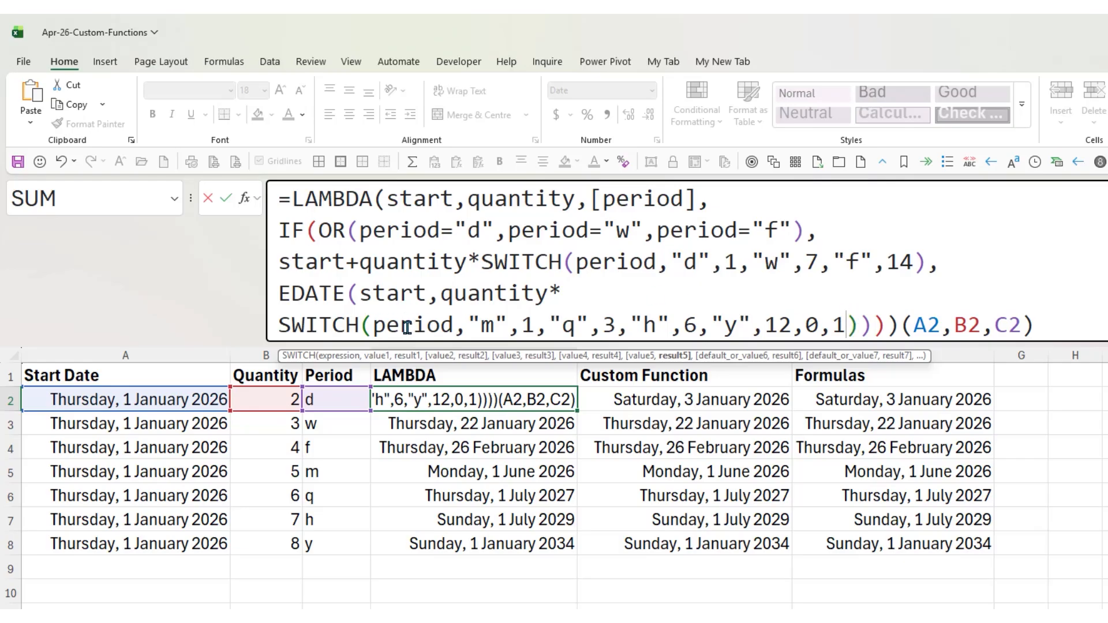
# - Compare the day-based and EDATE result branches of D2's LAMBDA, and close the formula without changes
pyautogui.moveTo(280, 262); pyautogui.dragTo(926, 262)
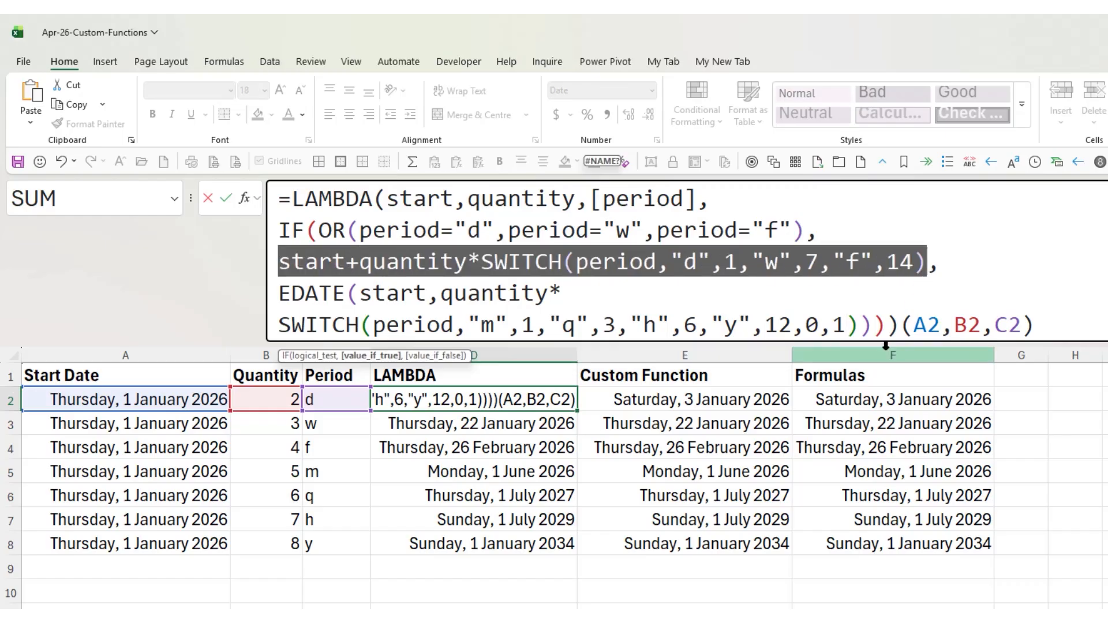
pyautogui.moveTo(279, 293); pyautogui.dragTo(886, 323)
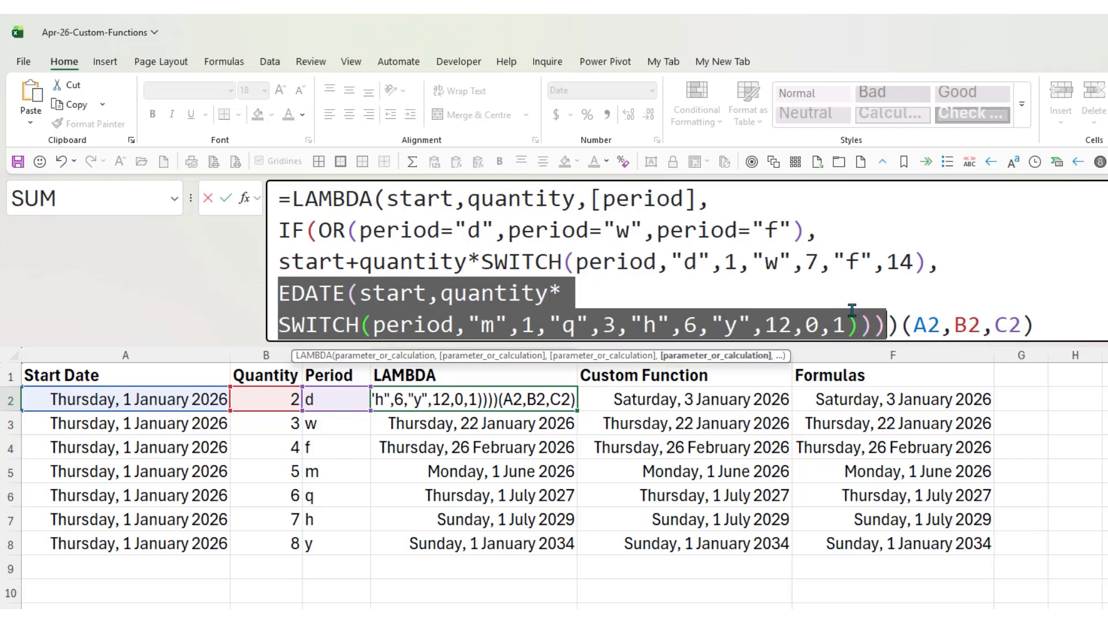
pyautogui.click(698, 230)
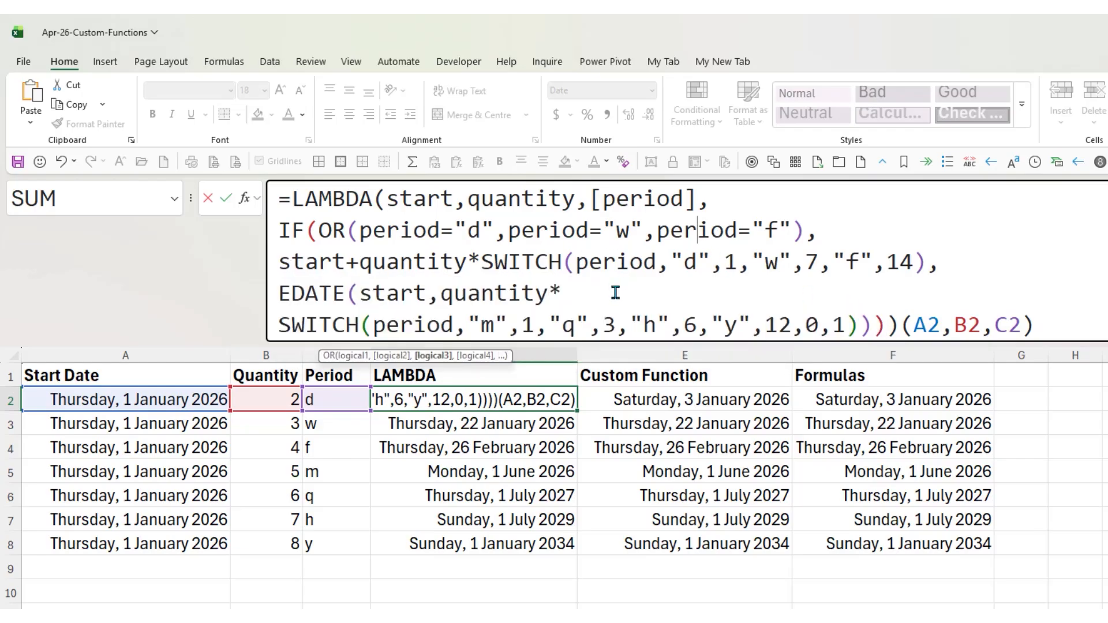
pyautogui.click(226, 198)
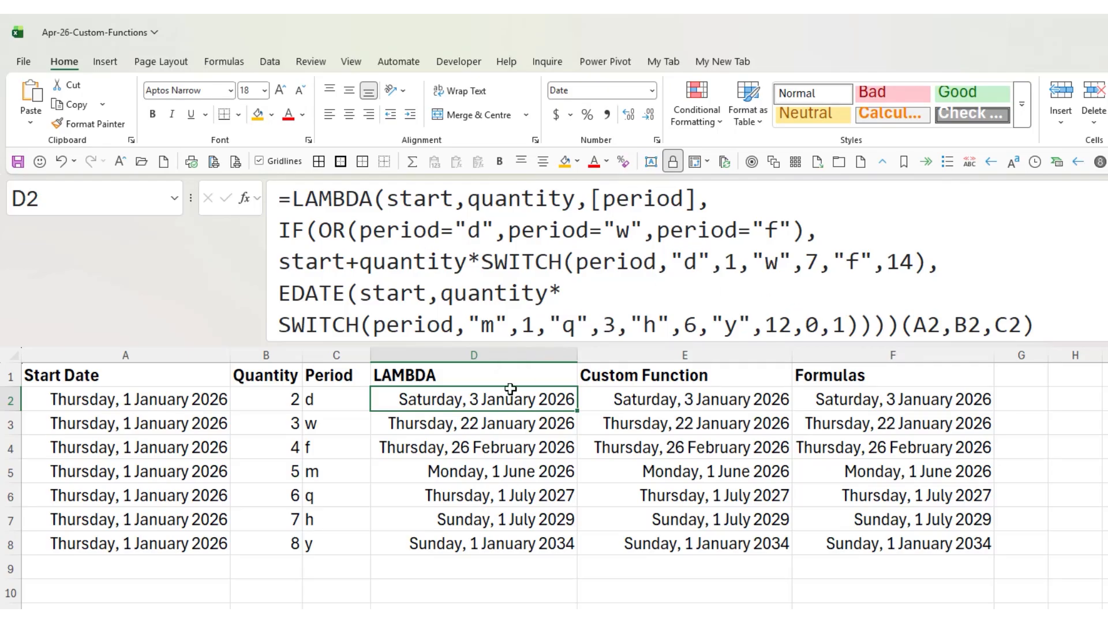
# - Copy D2's LAMBDA definition, leaving out the trailing (A2,B2,C2), and close the formula without changes
pyautogui.moveTo(899, 326); pyautogui.dragTo(279, 199)
pyautogui.hotkey('ctrl', 'c')
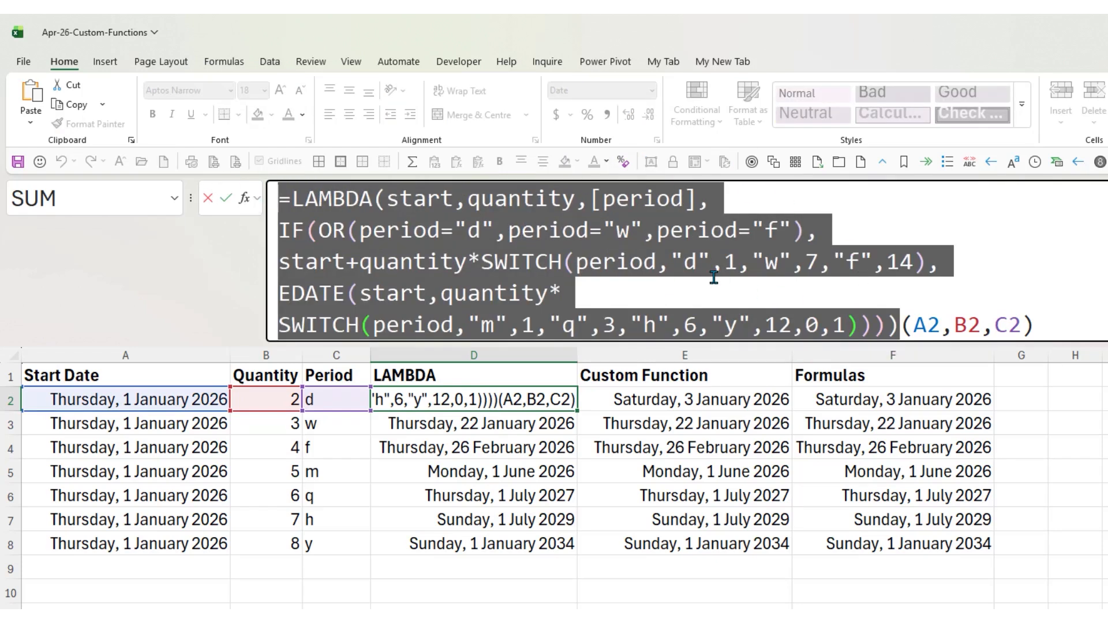
pyautogui.click(226, 198)
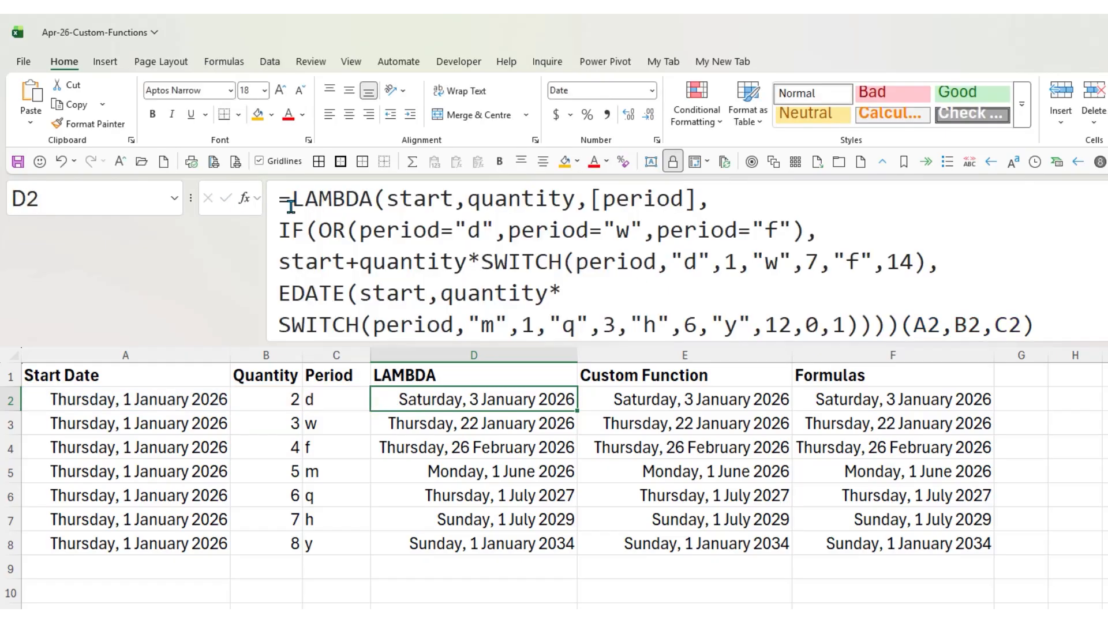
# - Define the workbook name fnEDATE2 with the copied LAMBDA definition as its reference
pyautogui.click(222, 61)
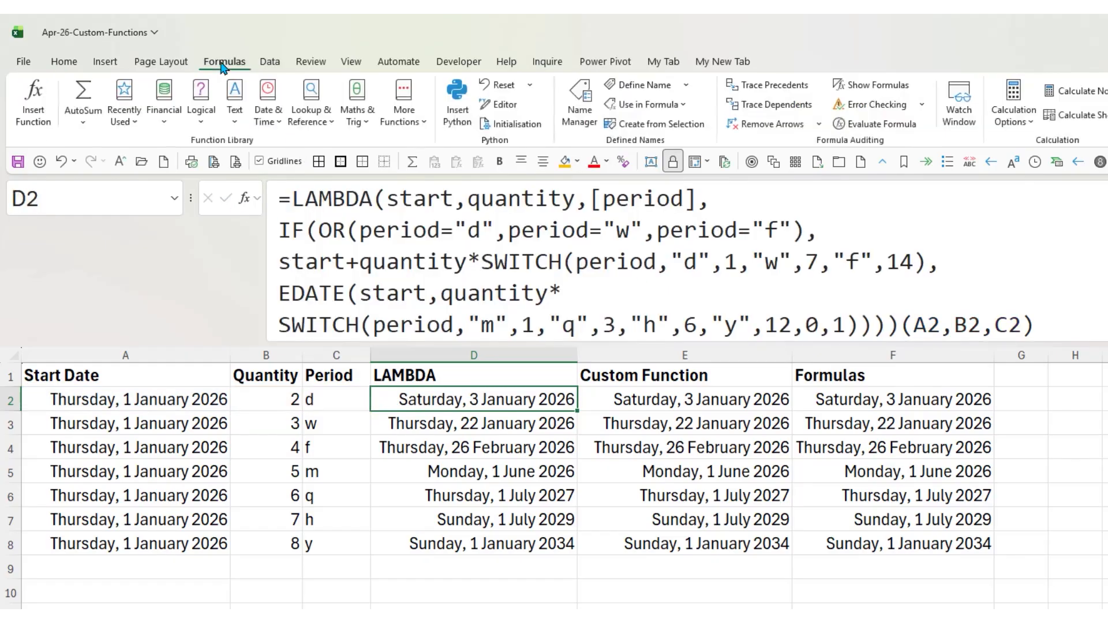
pyautogui.click(652, 86)
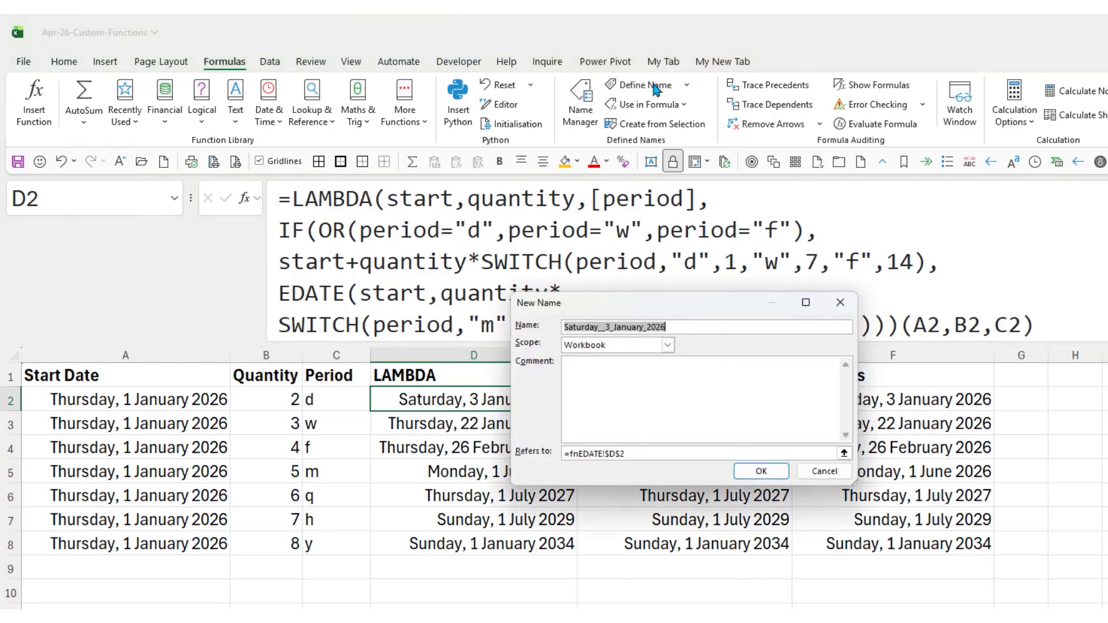
pyautogui.moveTo(638, 454); pyautogui.dragTo(514, 451)
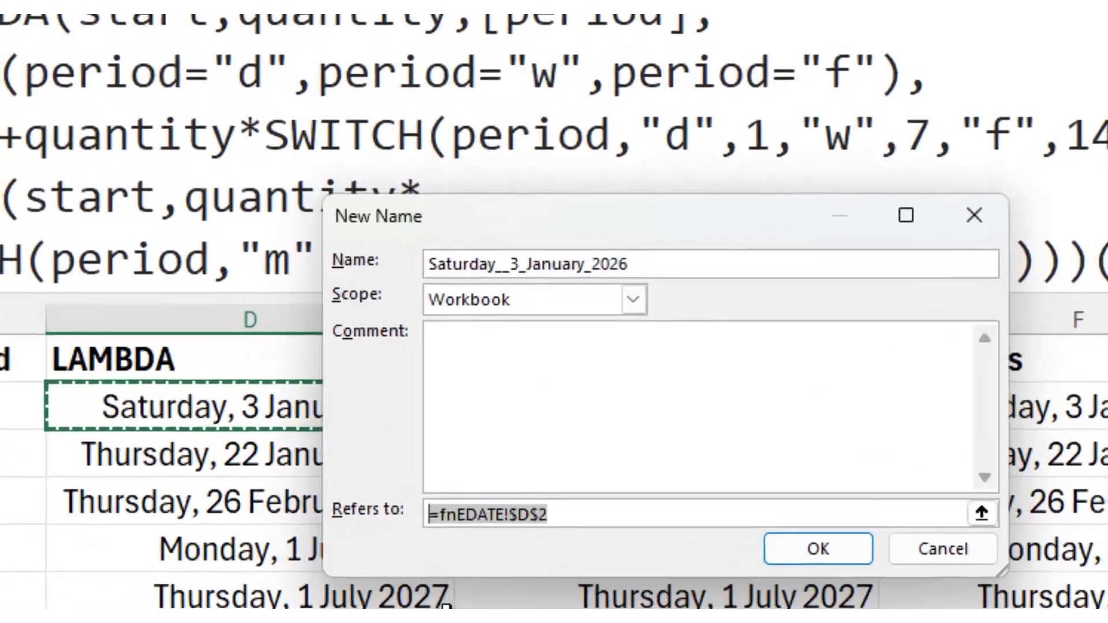
pyautogui.hotkey('ctrl', 'v')
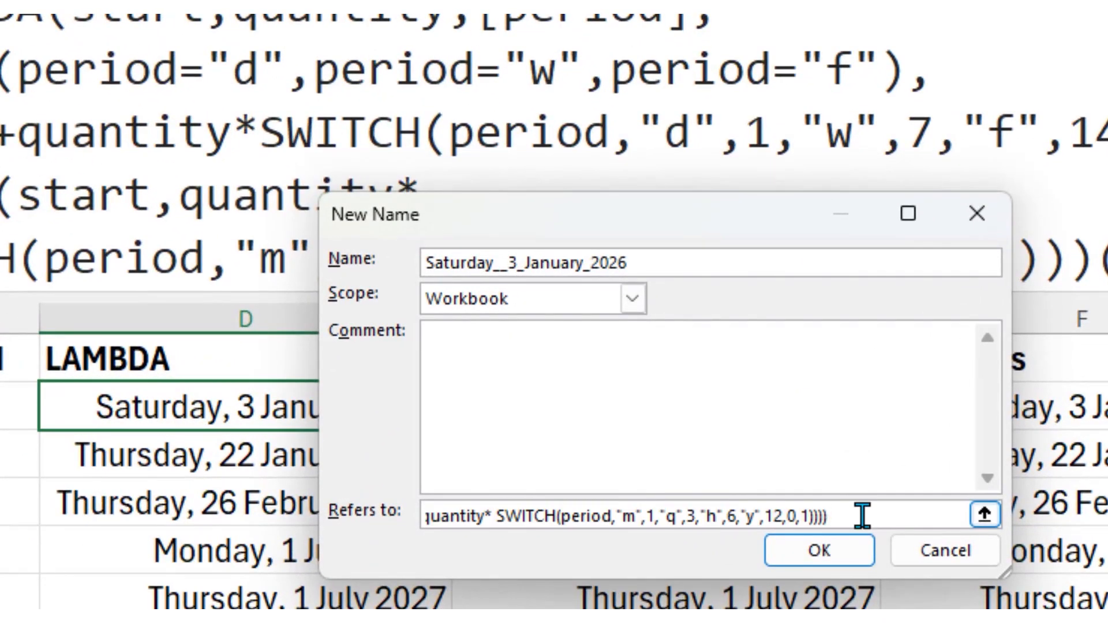
pyautogui.moveTo(672, 271); pyautogui.dragTo(357, 263)
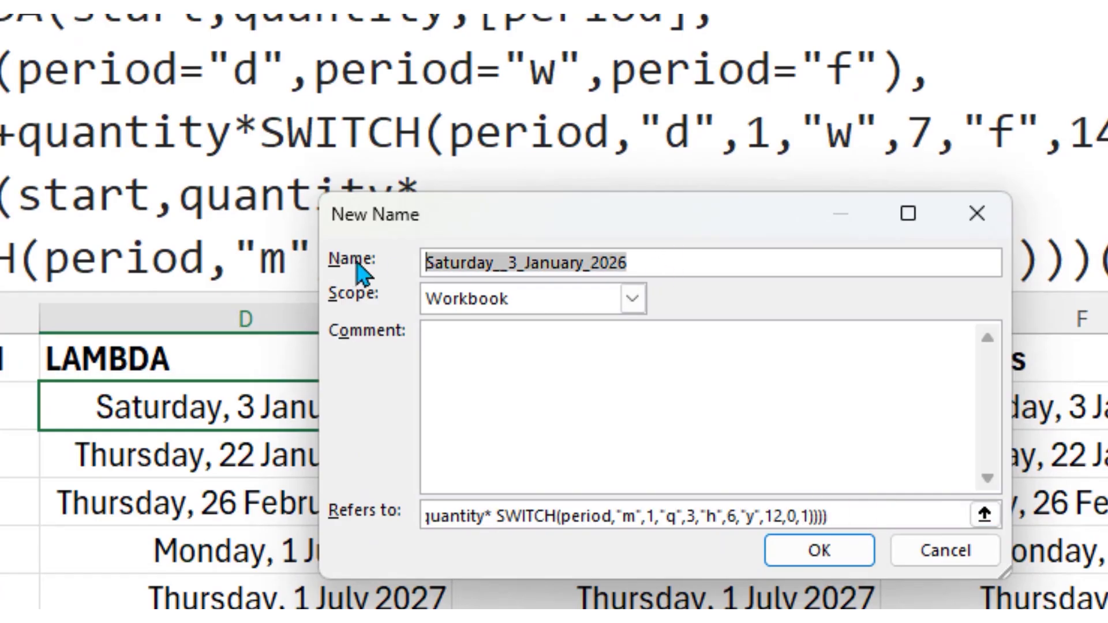
pyautogui.write('fn')
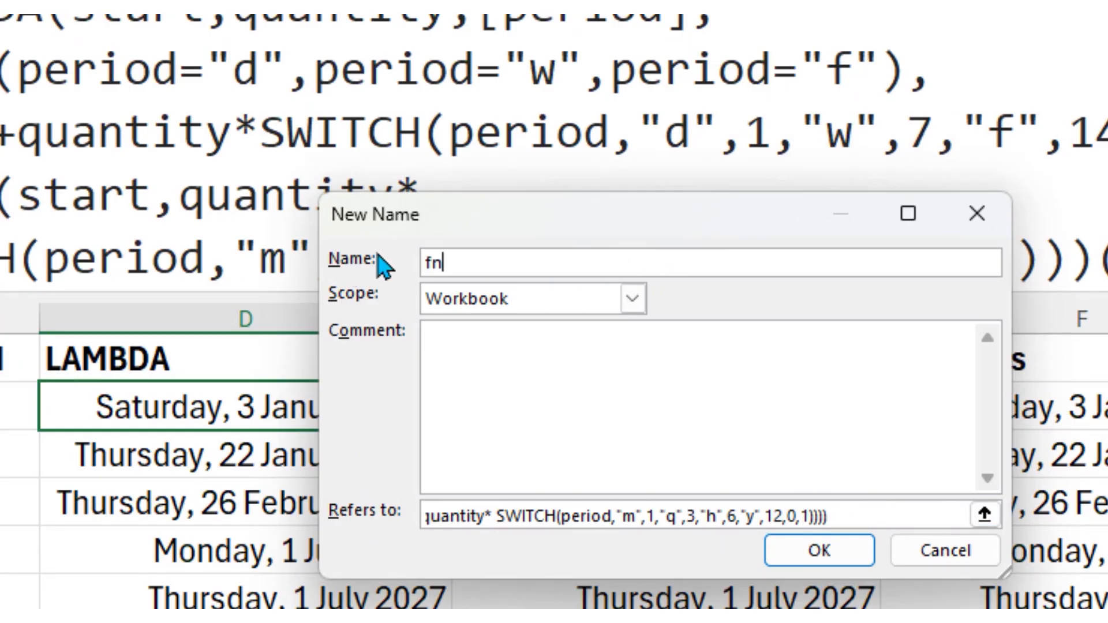
pyautogui.write('EDATE2')
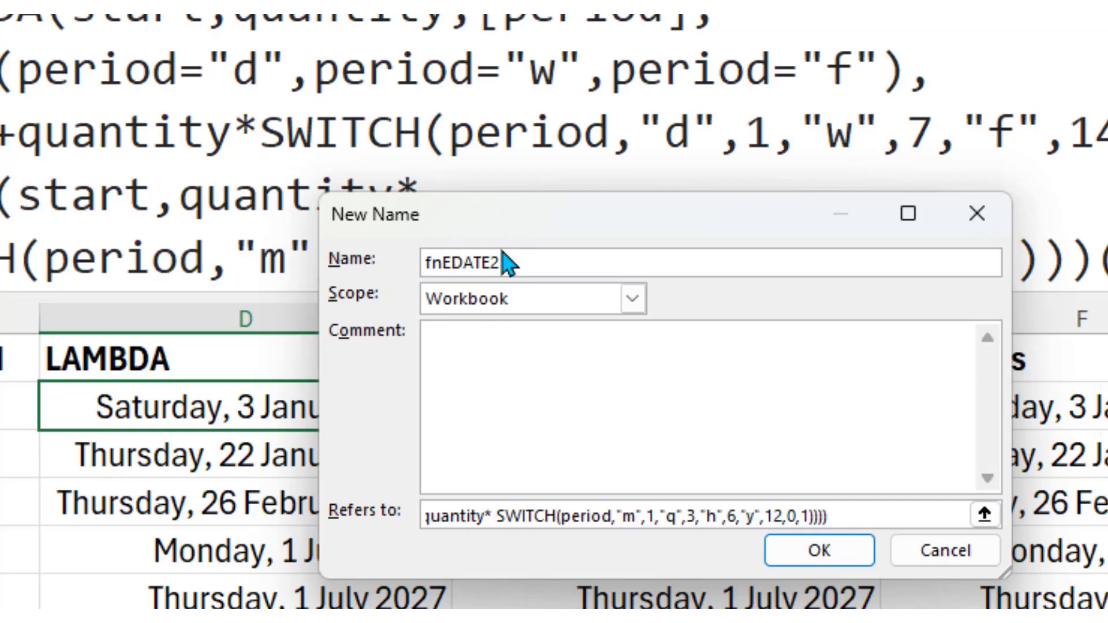
pyautogui.click(841, 557)
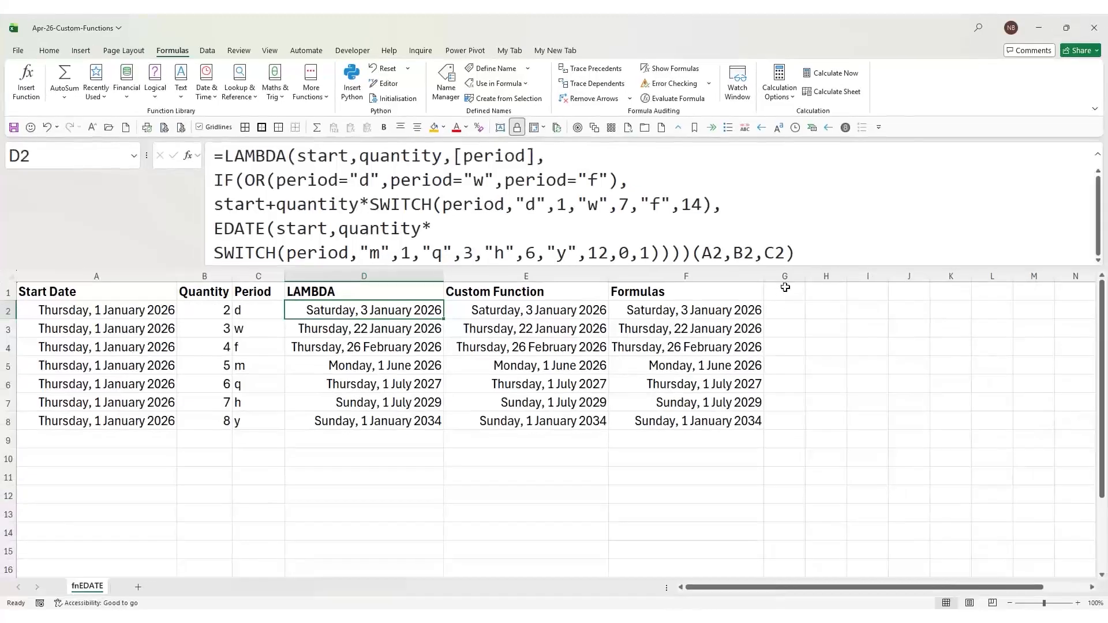
# - Widen column G and enter =fnEDATE2(A2,B2,C2) in G2
pyautogui.click(785, 287)
pyautogui.moveTo(806, 277); pyautogui.dragTo(896, 278)
pyautogui.click(835, 310)
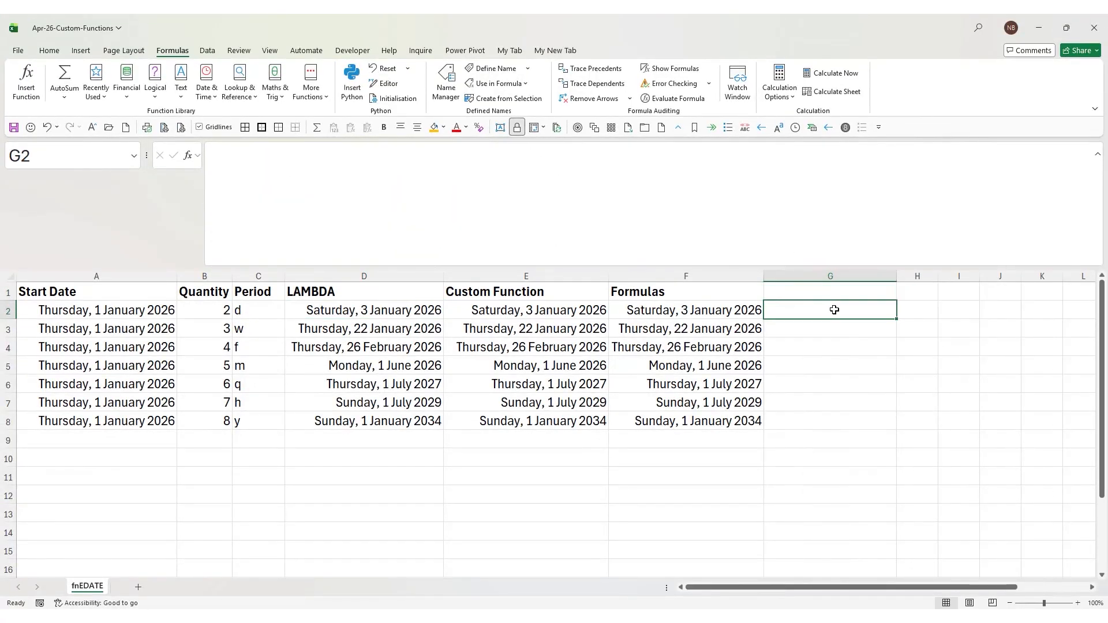
pyautogui.write('=fn')
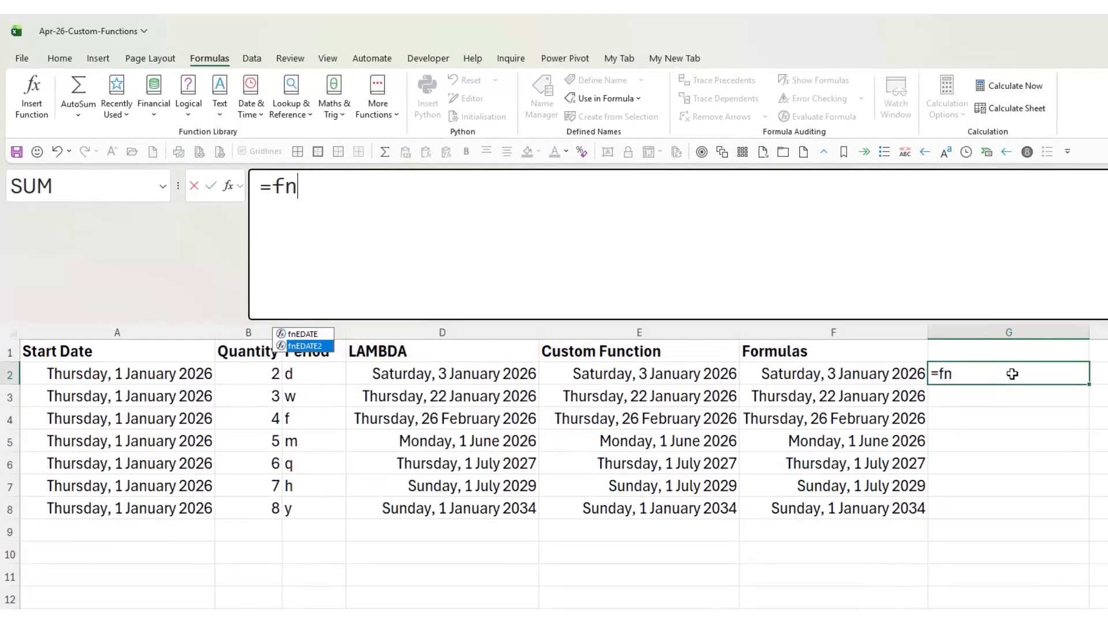
pyautogui.press('Tab')
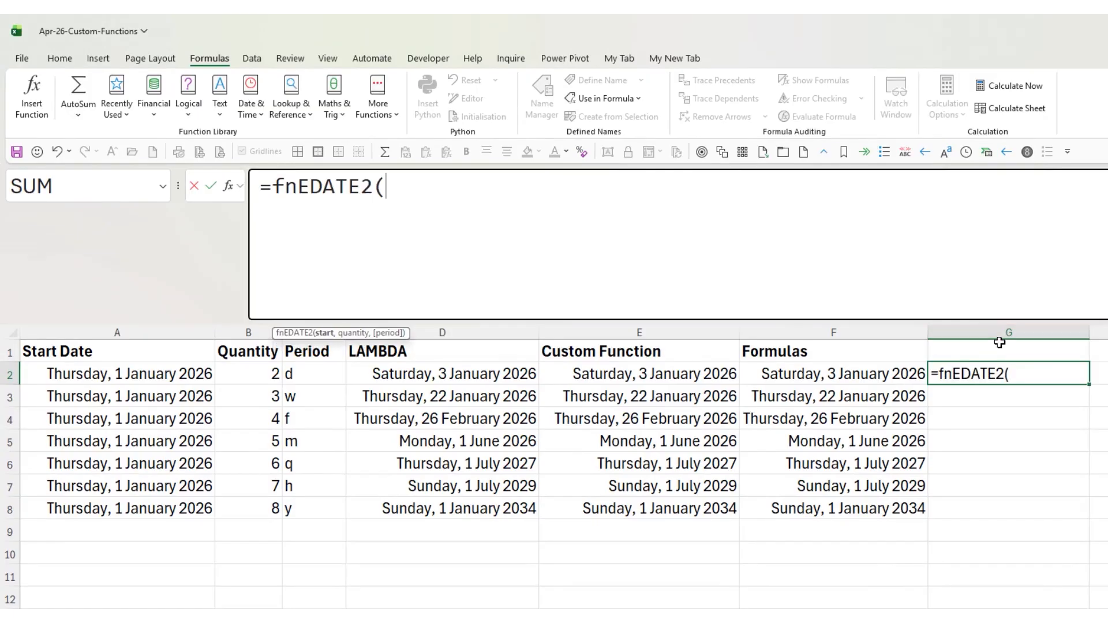
pyautogui.click(193, 374)
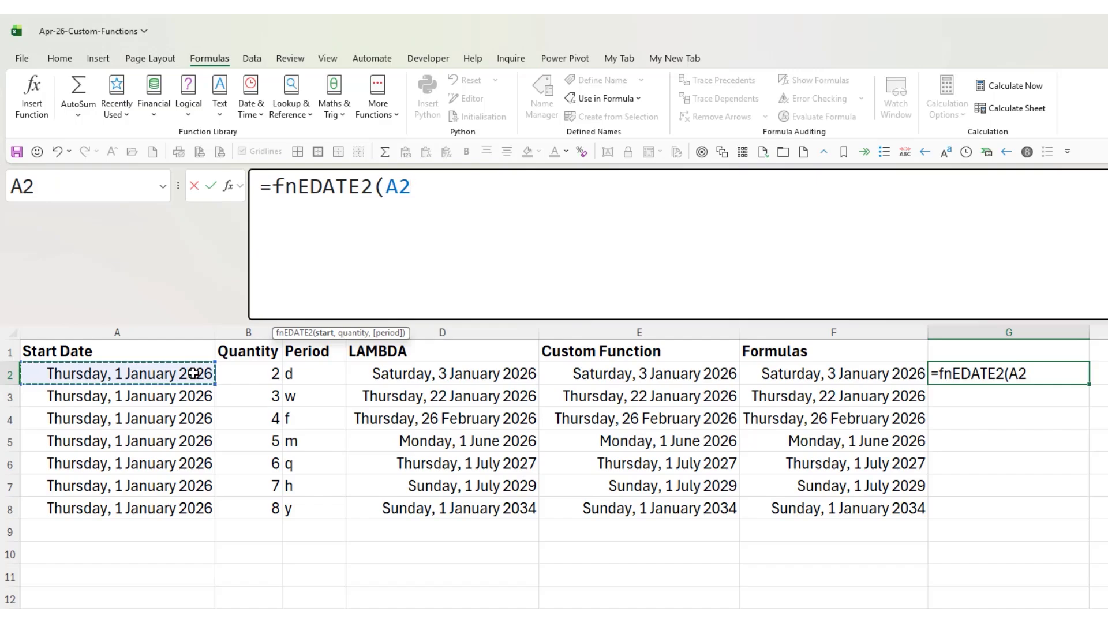
pyautogui.write(',')
pyautogui.click(253, 376)
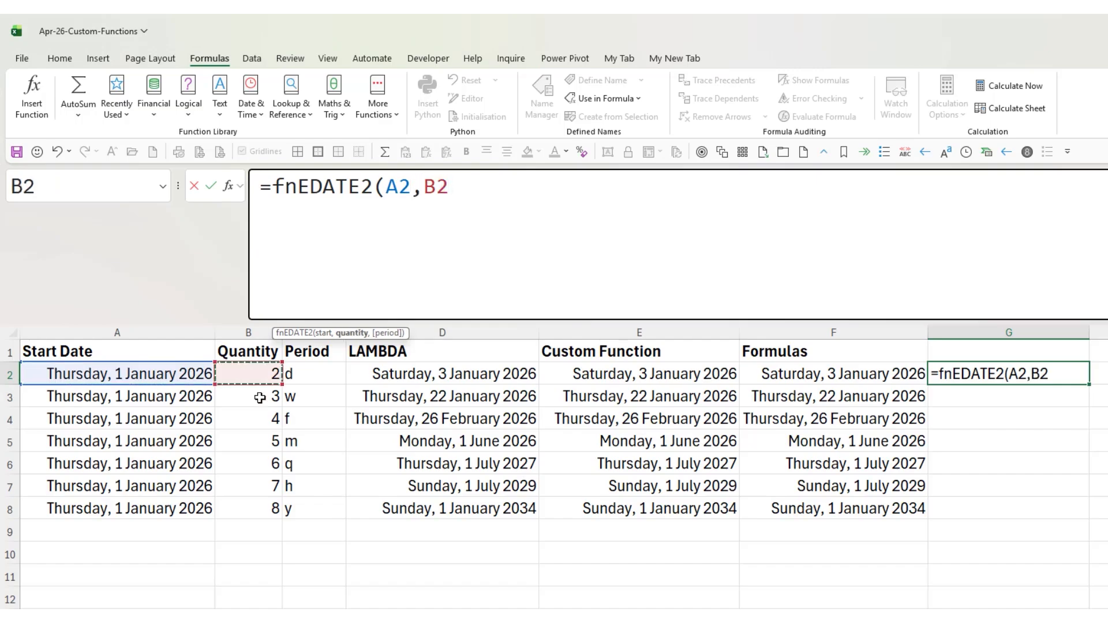
pyautogui.write(',')
pyautogui.click(312, 374)
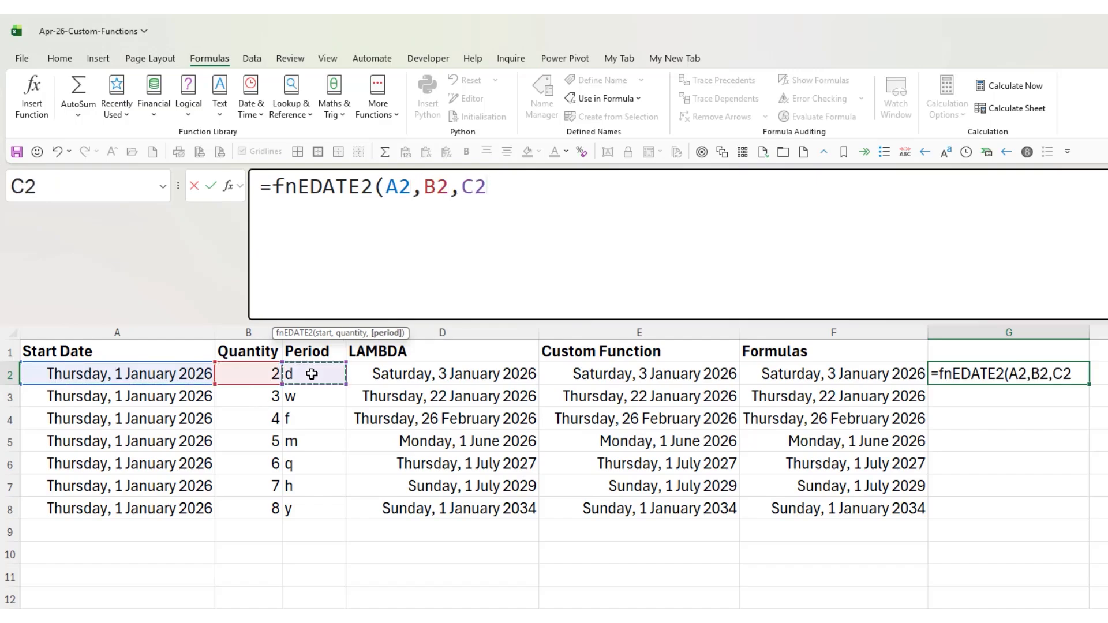
pyautogui.write(')')
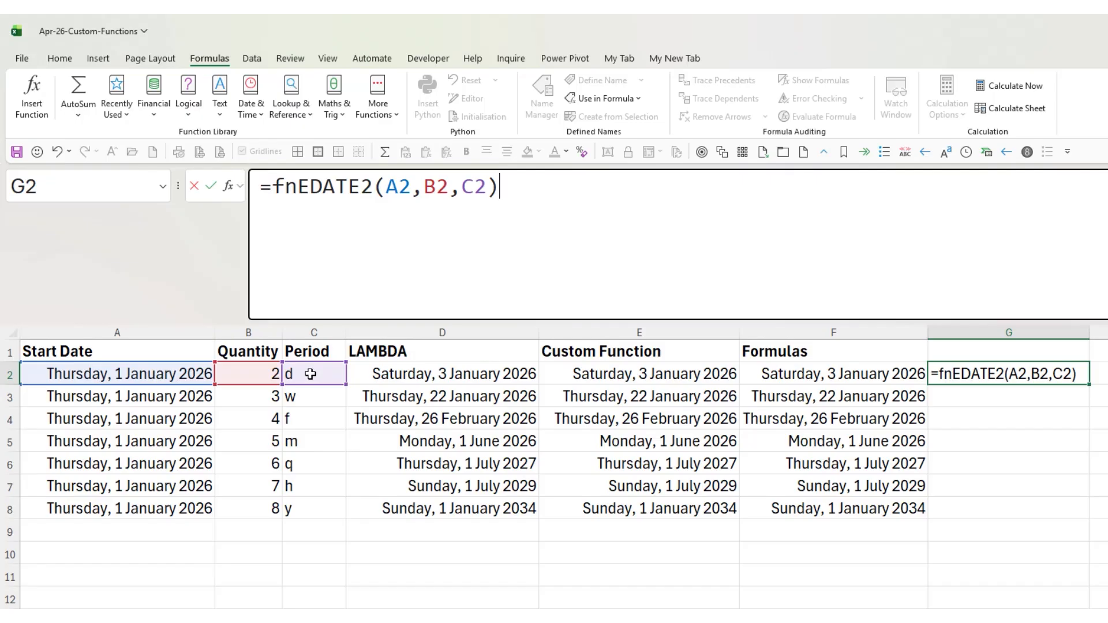
pyautogui.press('Return')
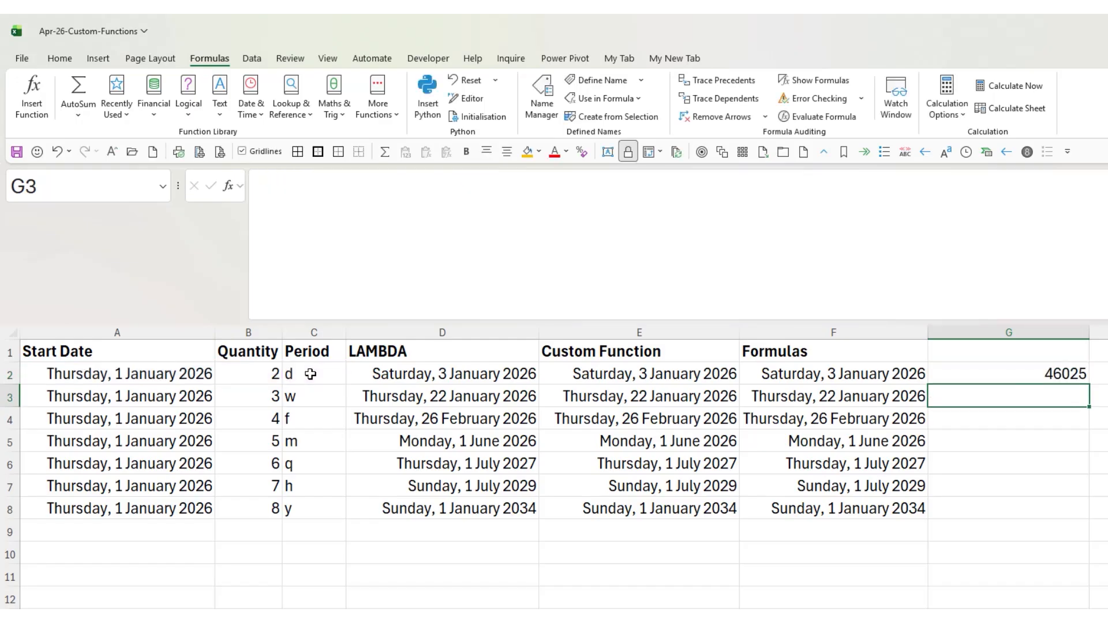
# - Format the result in G2 as a Long Date
pyautogui.click(1039, 367)
pyautogui.click(59, 58)
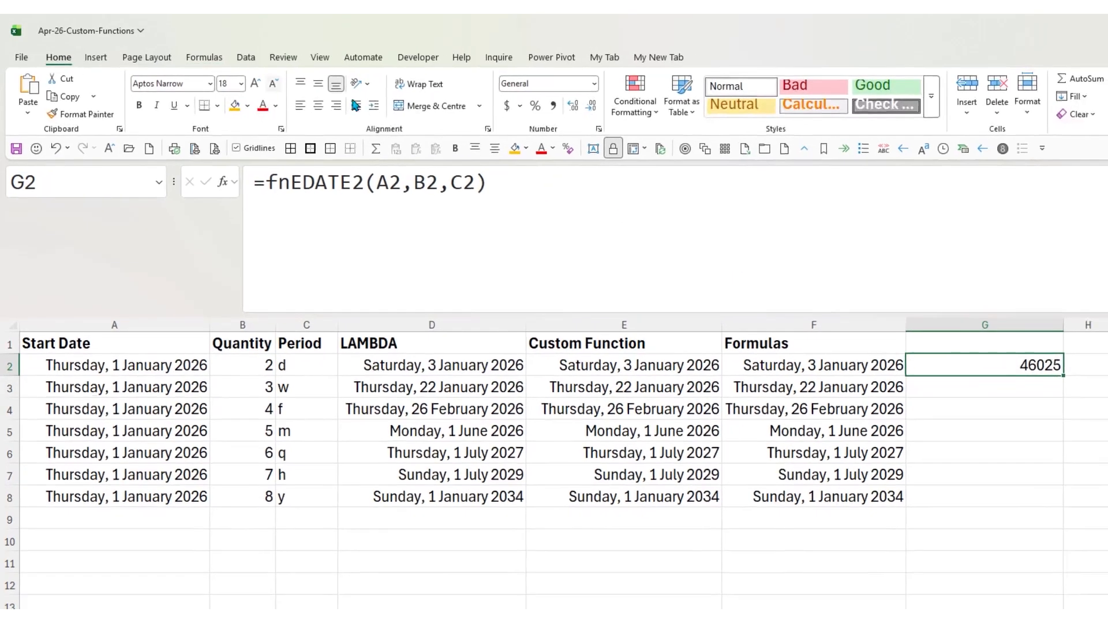
pyautogui.click(571, 80)
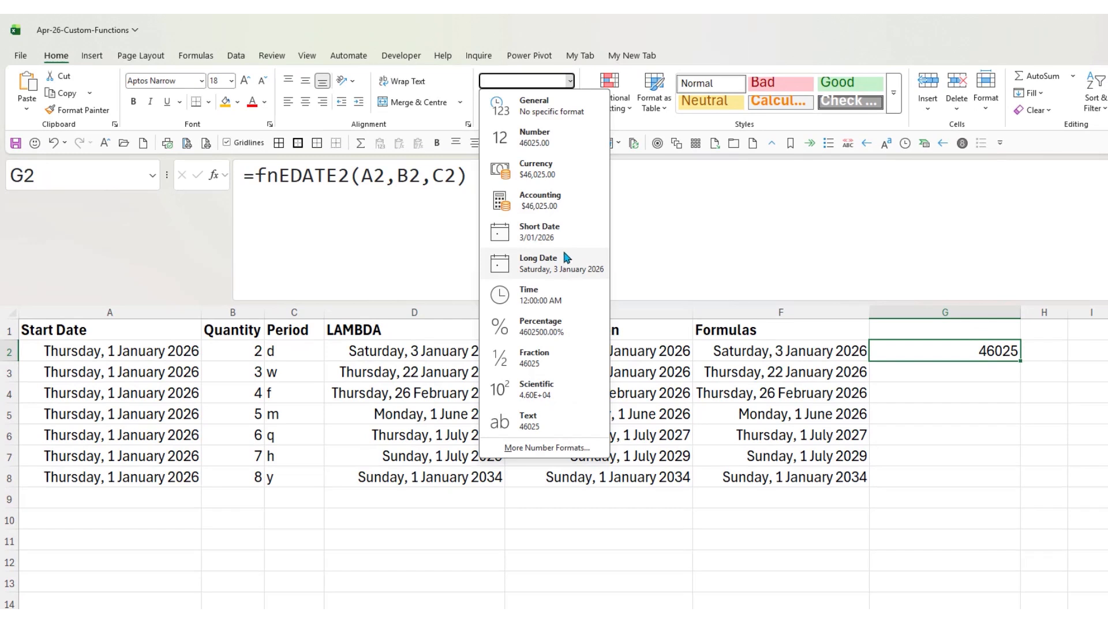
pyautogui.click(563, 242)
pyautogui.click(569, 81)
pyautogui.click(579, 278)
# - Widen column G to fit the long dates and fill G2's formula down to G8
pyautogui.moveTo(1023, 311); pyautogui.dragTo(1051, 311)
pyautogui.doubleClick(1051, 360)
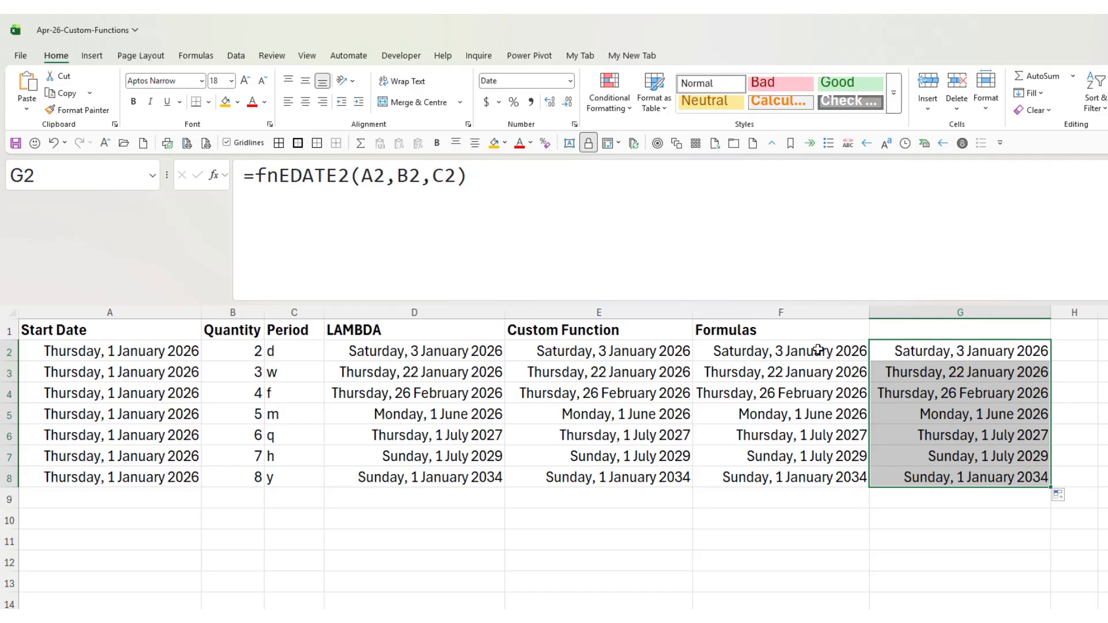
pyautogui.moveTo(984, 350); pyautogui.dragTo(982, 470)
# - Compare the formula hints for fnEDATE and fnEDATE2 by starting a formula in H2, and cancel the entry
pyautogui.click(1088, 362)
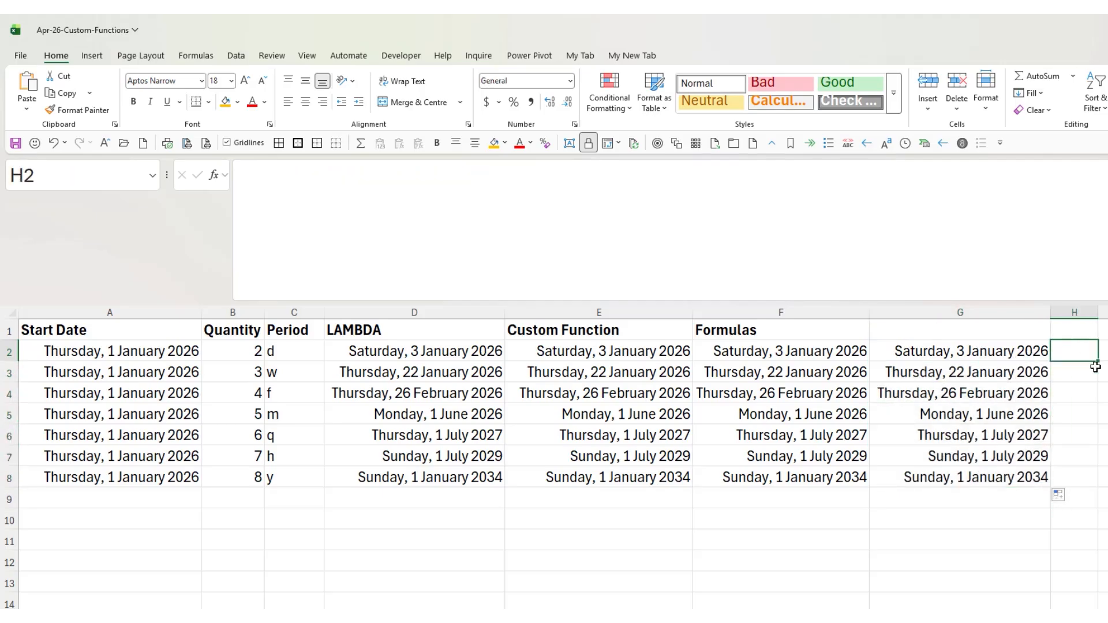
pyautogui.write('=fn')
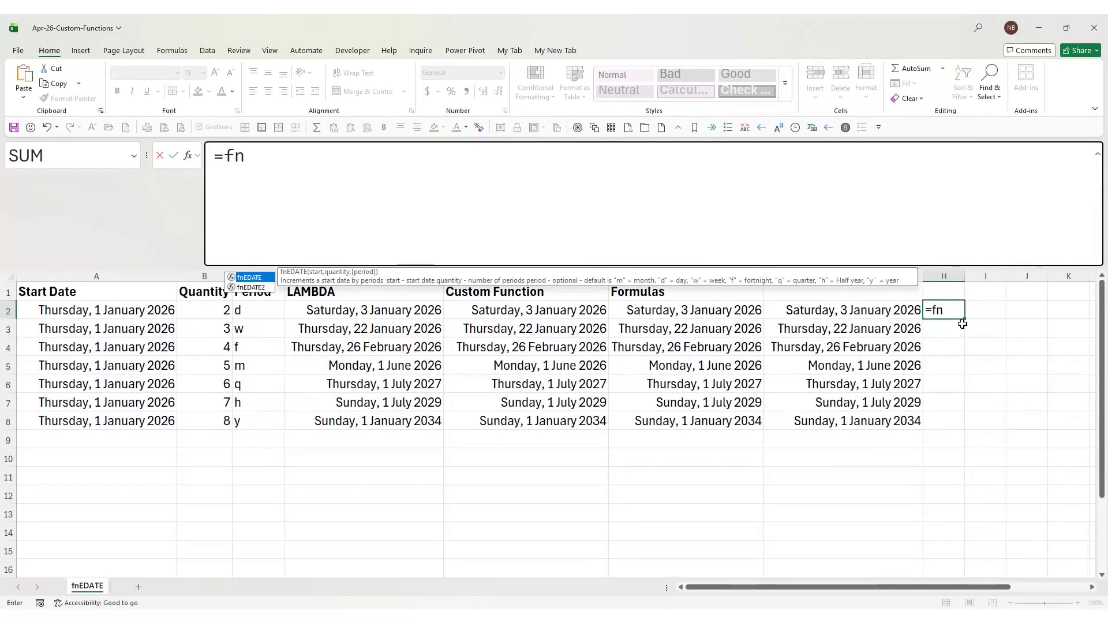
pyautogui.click(233, 290)
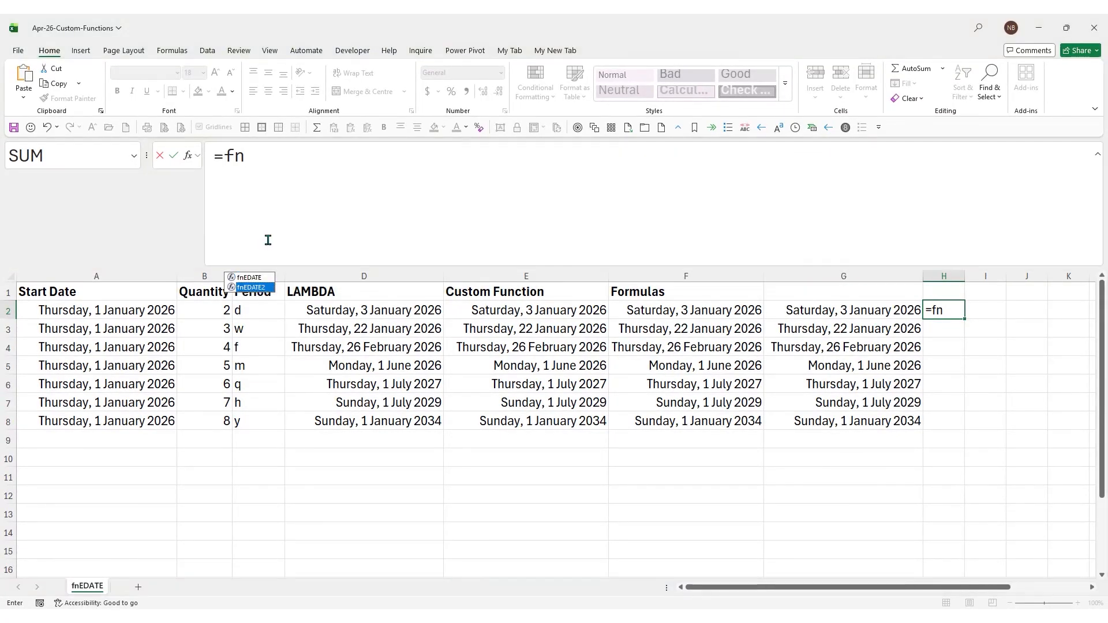
pyautogui.doubleClick(256, 287)
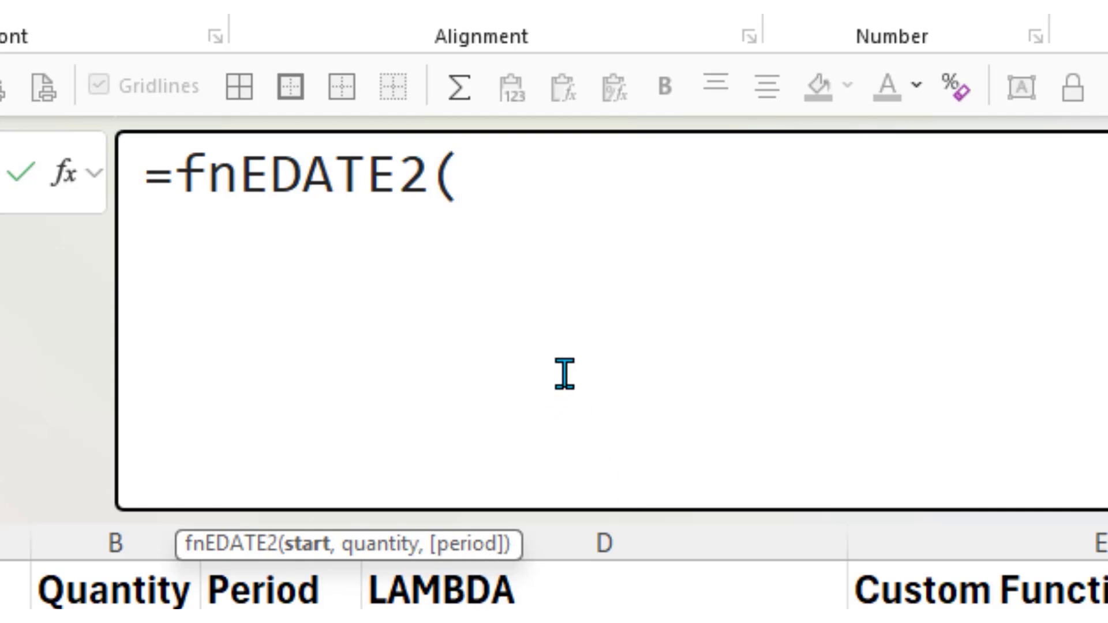
pyautogui.press('Escape')
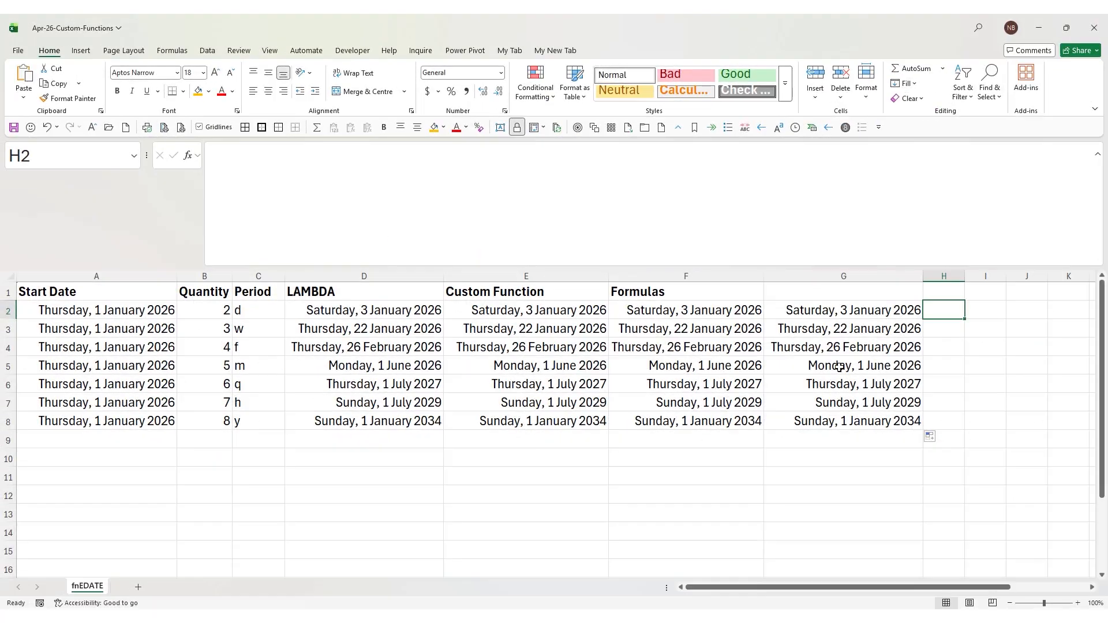
# - Widen column H and enter =fnEDATE2(A5,B5) in H5, omitting the optional period
pyautogui.click(938, 369)
pyautogui.moveTo(965, 277); pyautogui.dragTo(1035, 279)
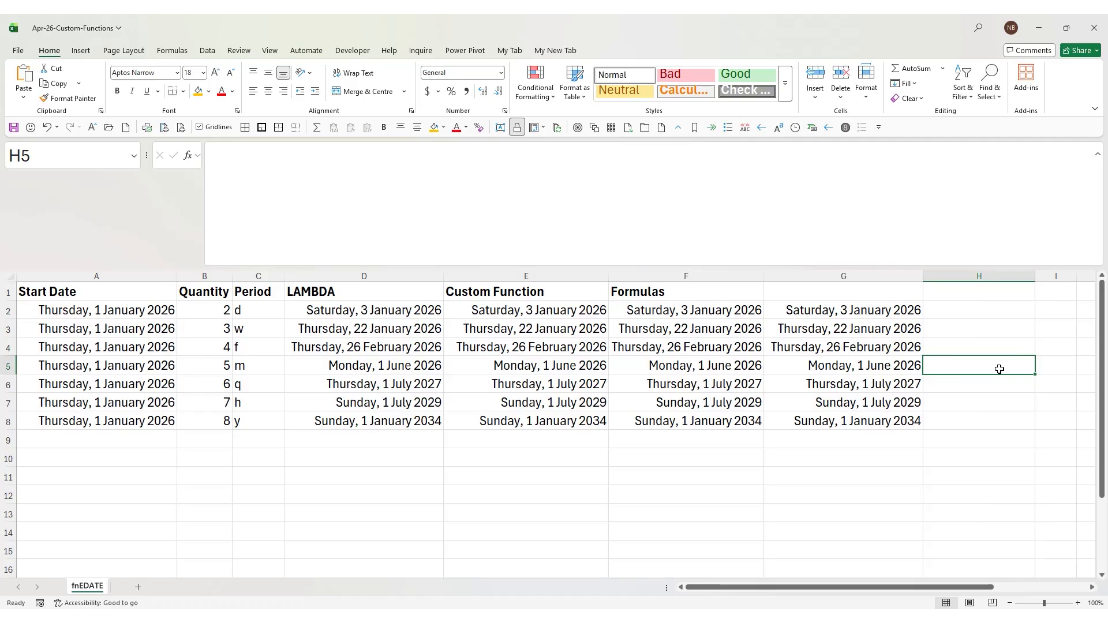
pyautogui.write('=')
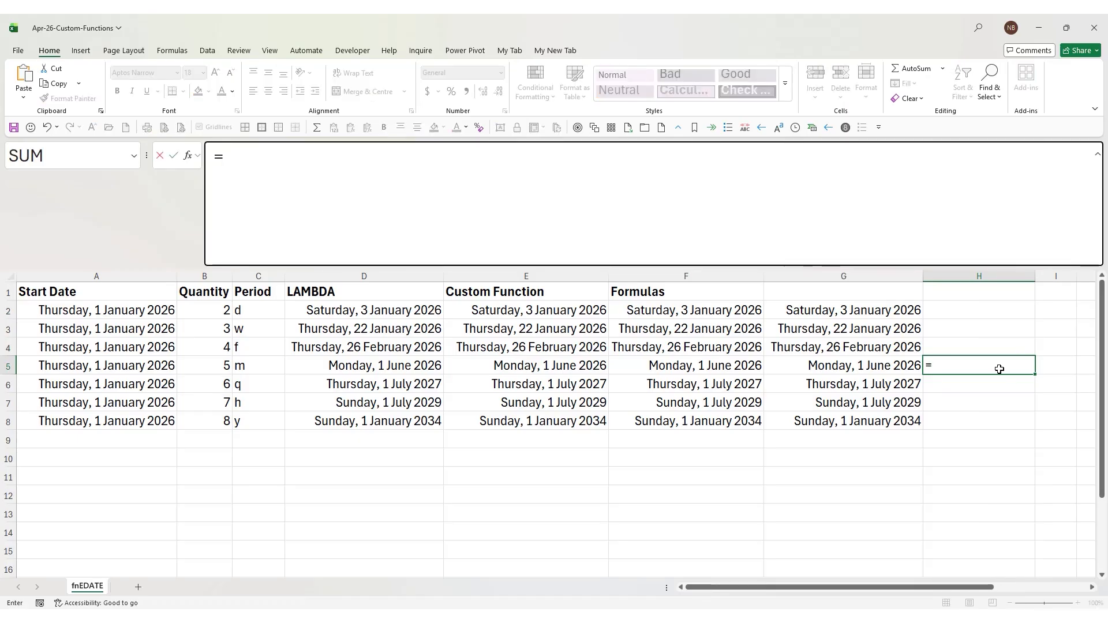
pyautogui.write('f')
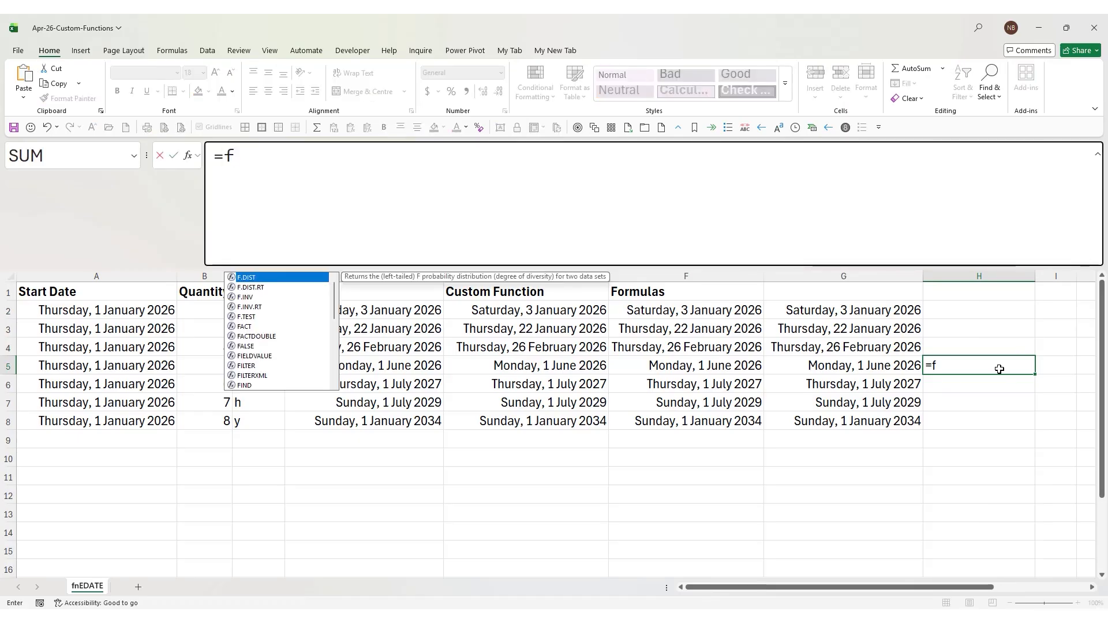
pyautogui.write('n')
pyautogui.click(258, 289)
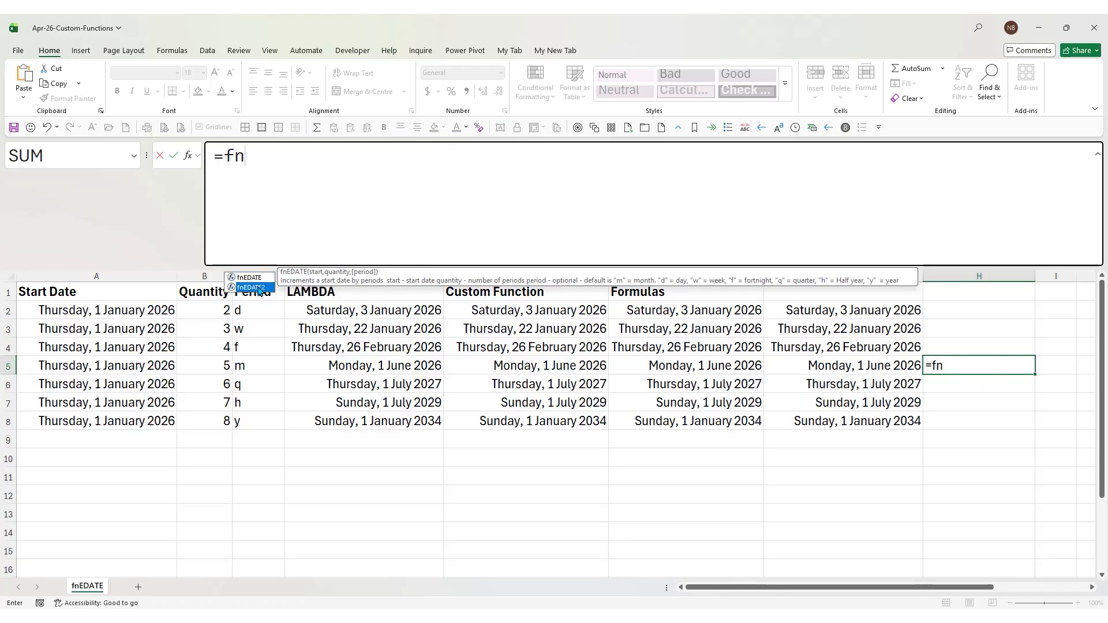
pyautogui.doubleClick(259, 288)
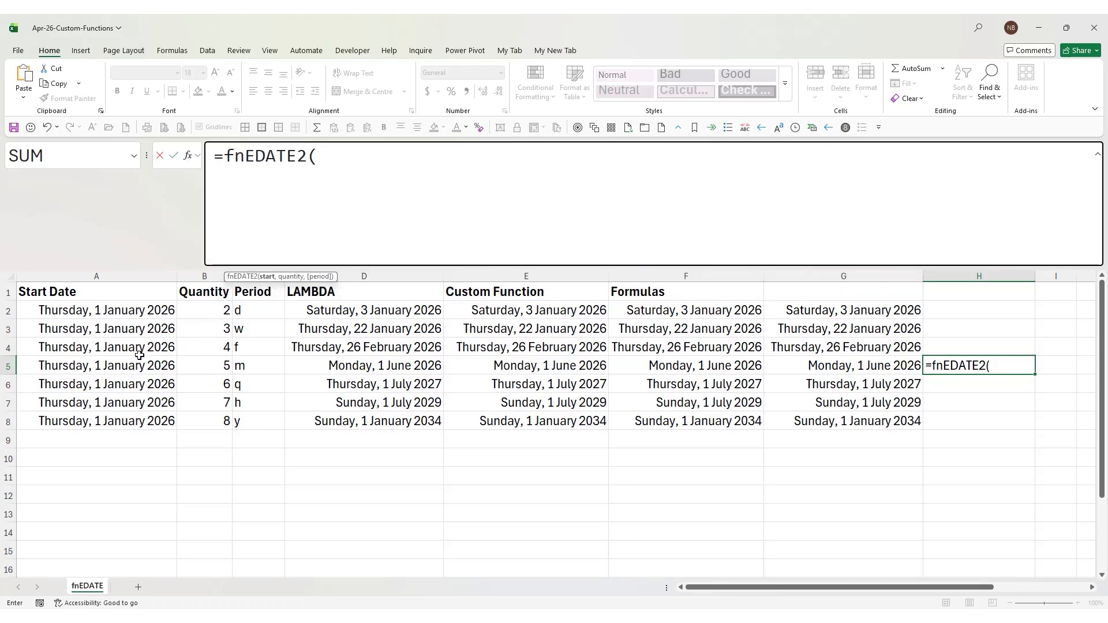
pyautogui.click(161, 365)
pyautogui.write(',')
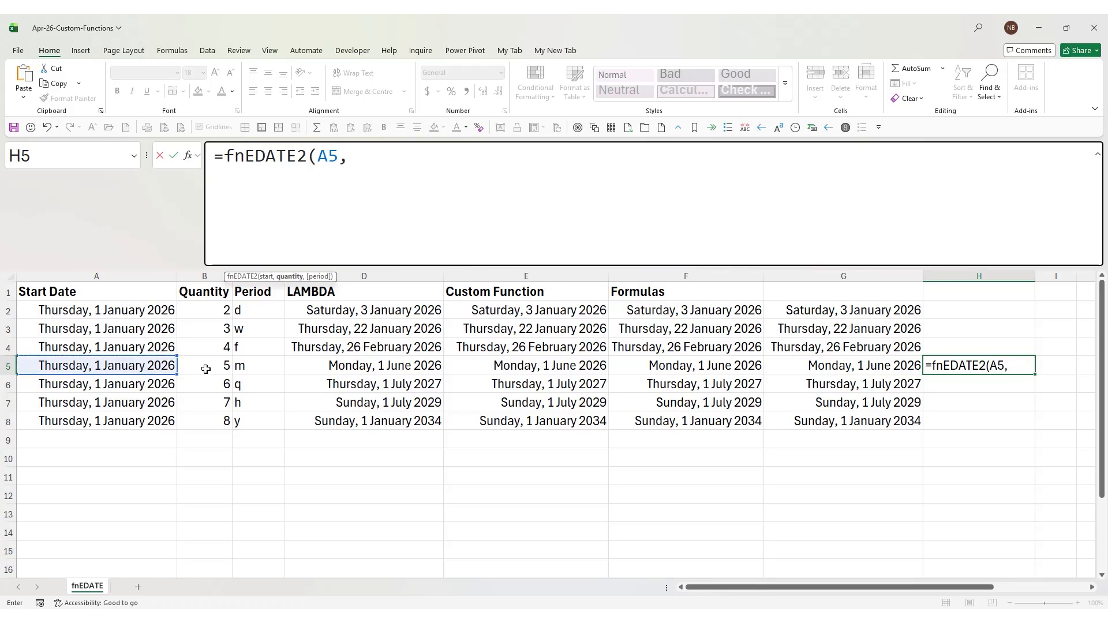
pyautogui.click(206, 368)
pyautogui.write(')')
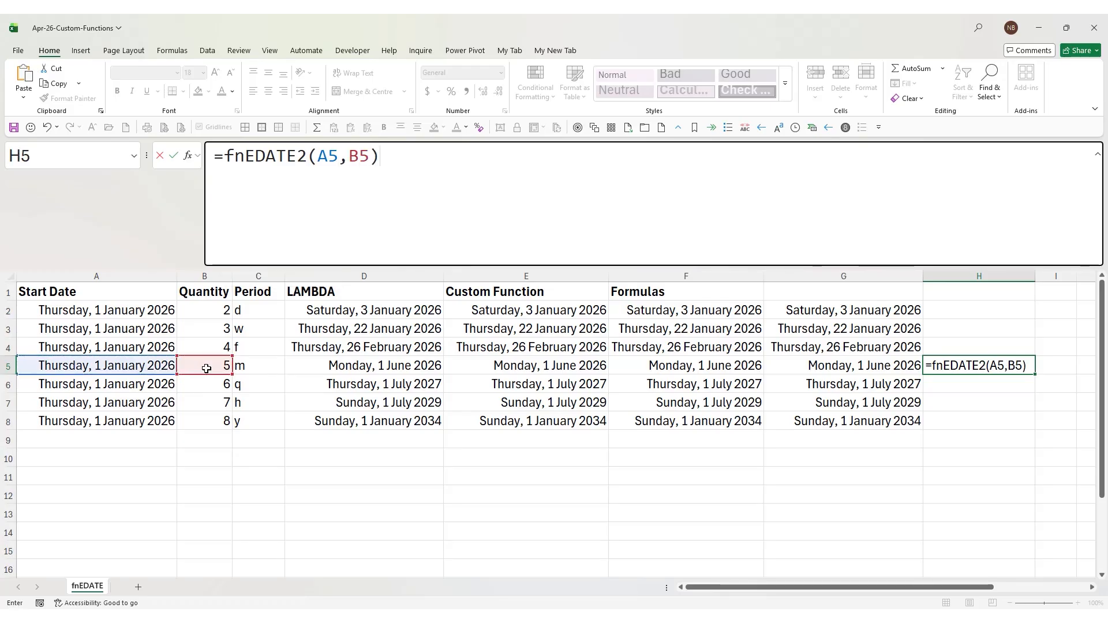
pyautogui.press('Return')
# - Format H5 as a Long Date and autofit column H to its content
pyautogui.press('Up')
pyautogui.click(500, 73)
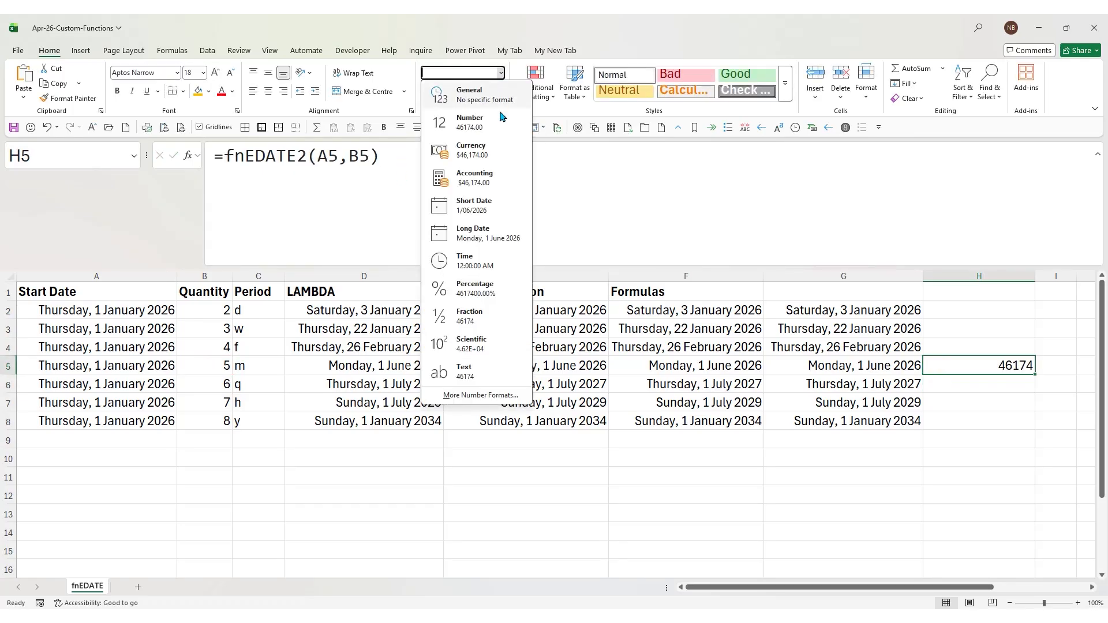
pyautogui.click(503, 236)
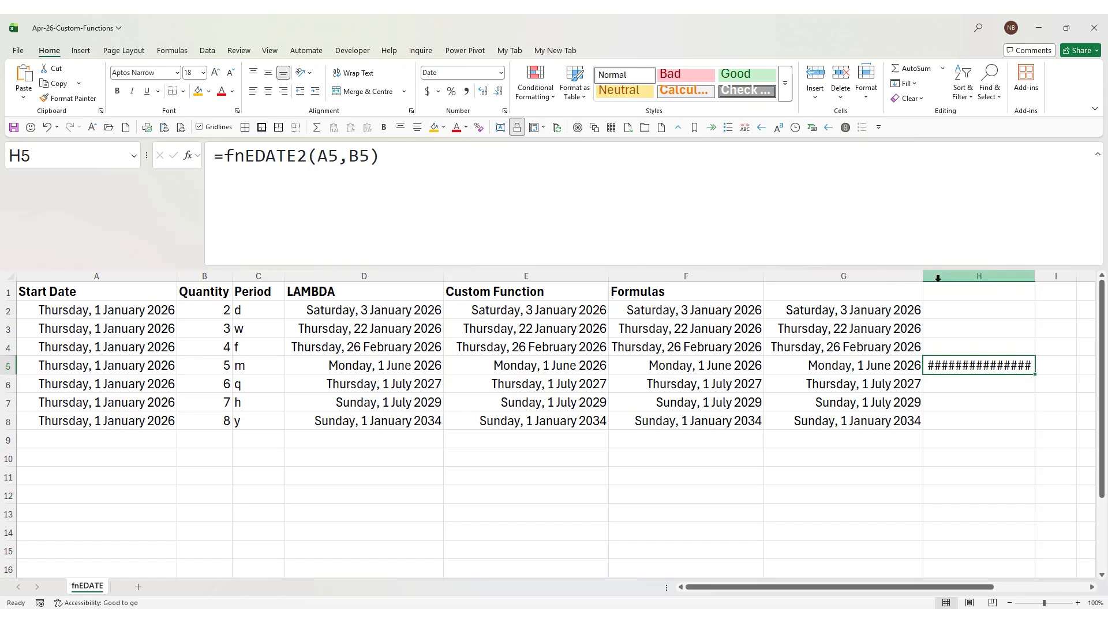
pyautogui.doubleClick(1036, 277)
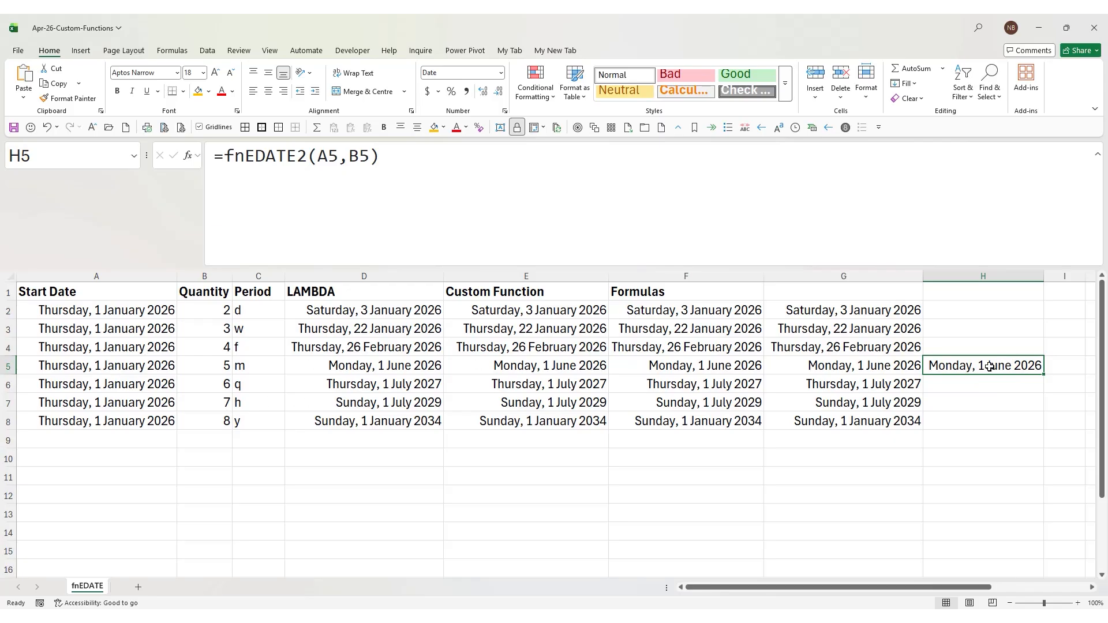
pyautogui.click(453, 162)
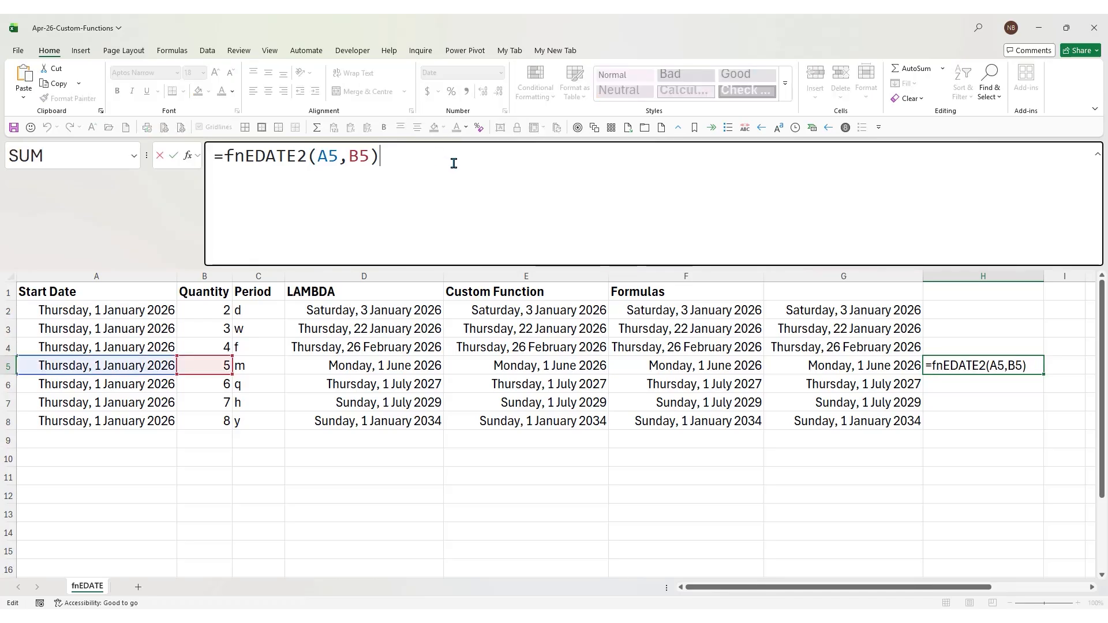
pyautogui.press('BackSpace')
pyautogui.press('BackSpace')
pyautogui.press('BackSpace')
pyautogui.press('BackSpace')
pyautogui.press('BackSpace')
pyautogui.press('BackSpace')
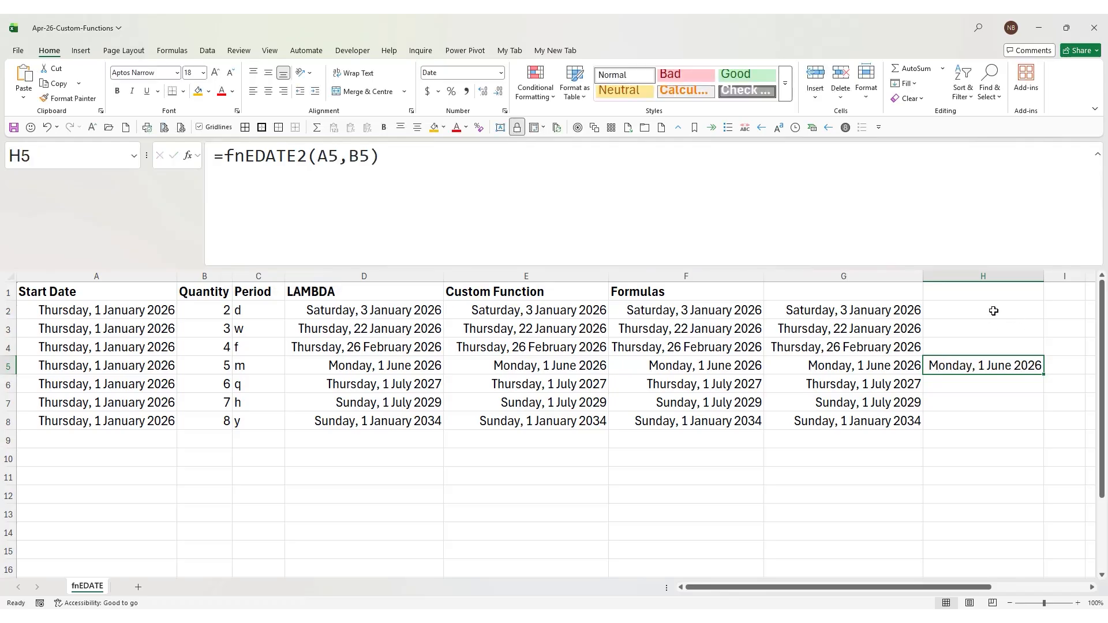
# - Start a formula in H2 with =fnEDAT to compare the descriptions suggested for fnEDATE and fnEDATE2, and cancel the entry
pyautogui.click(994, 311)
pyautogui.write('=fn')
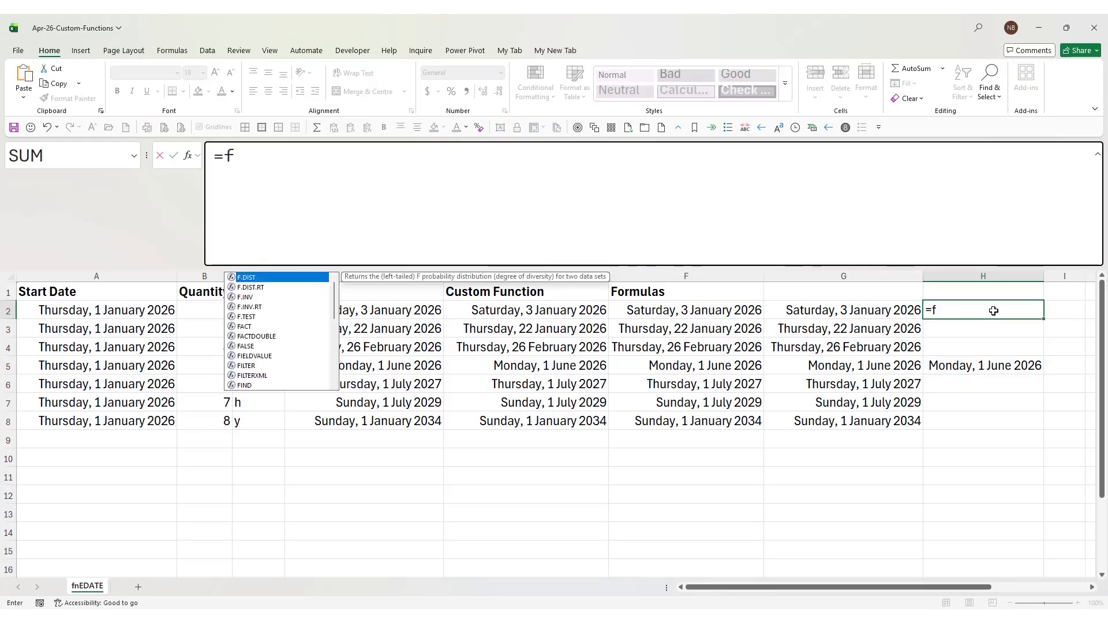
pyautogui.write('EDAT')
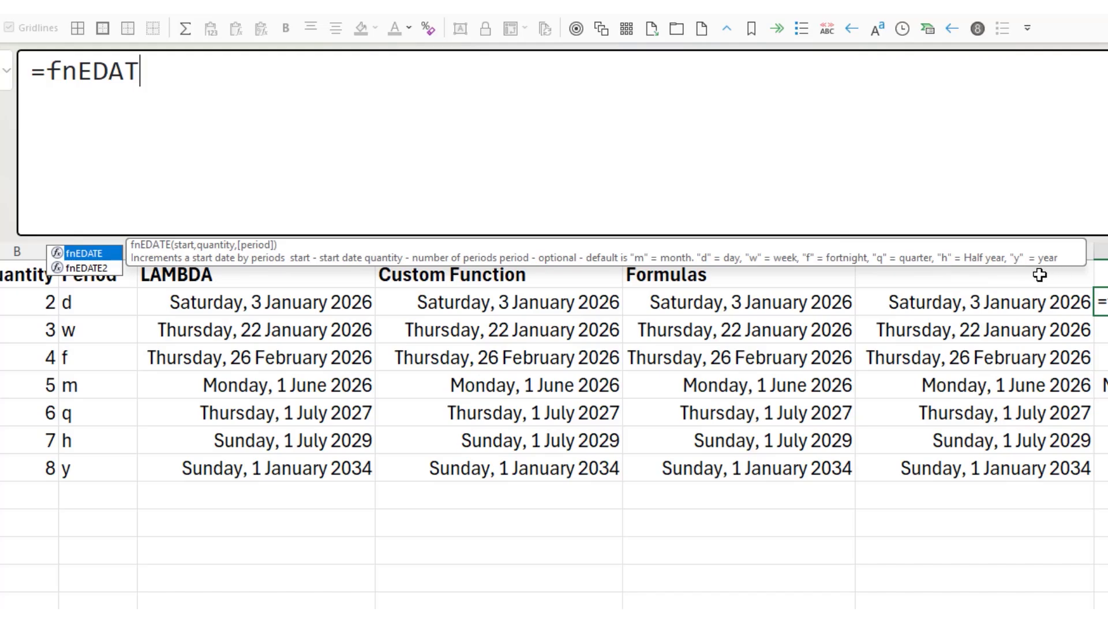
pyautogui.click(106, 257)
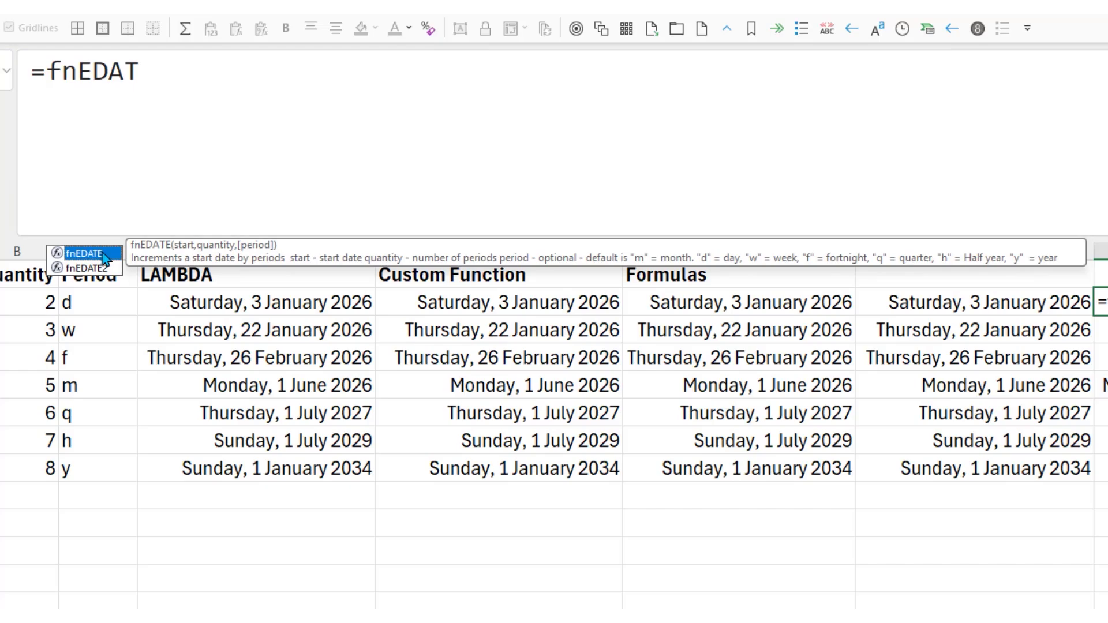
pyautogui.click(95, 269)
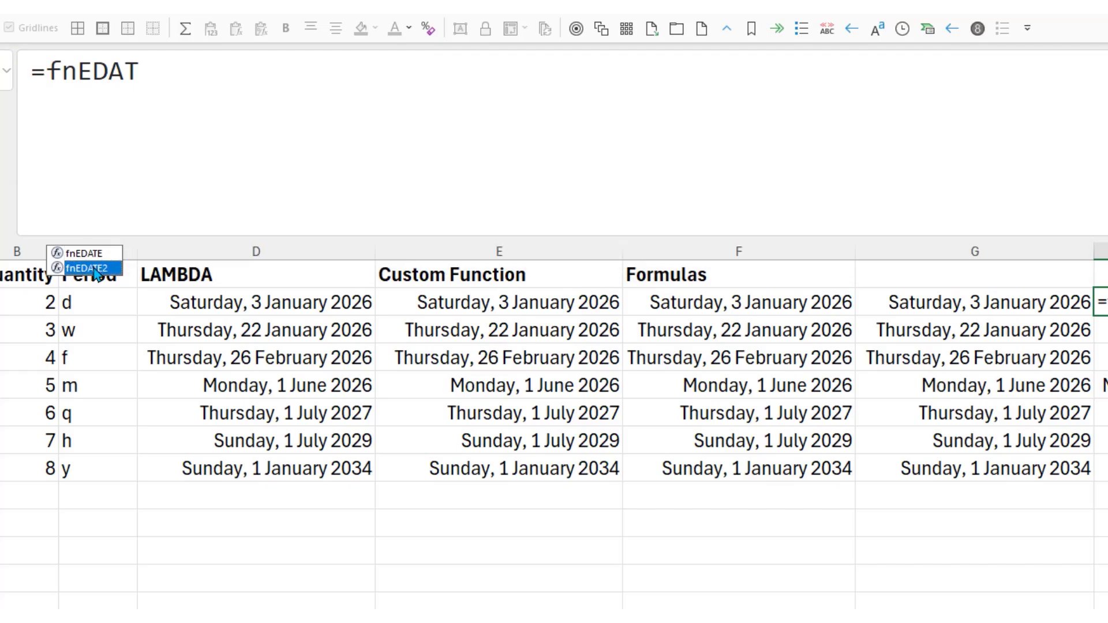
pyautogui.click(95, 255)
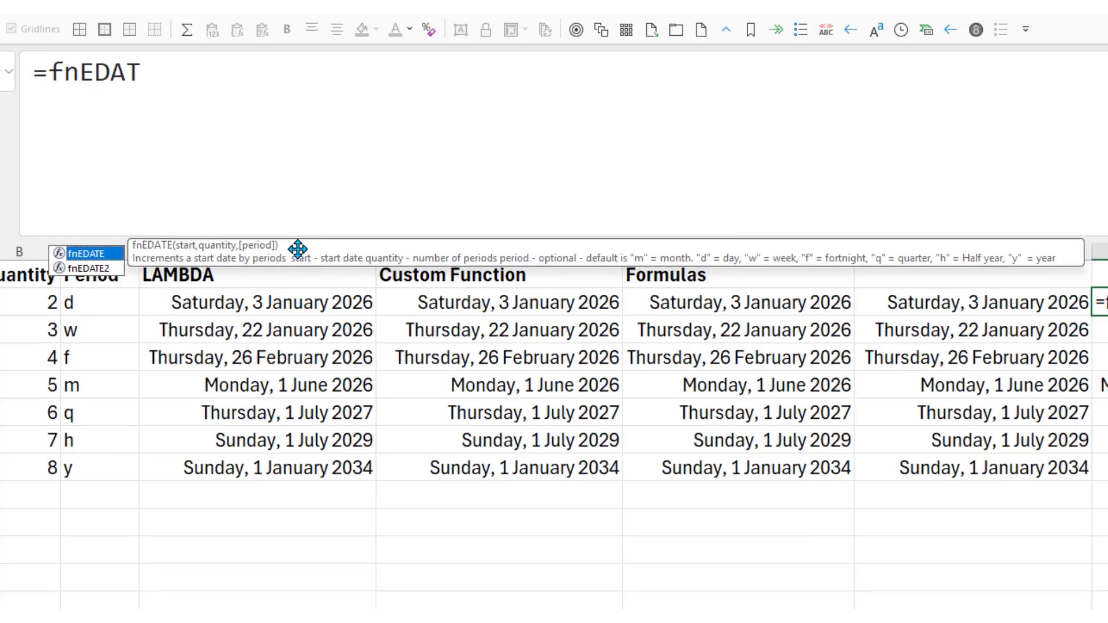
pyautogui.press('Escape')
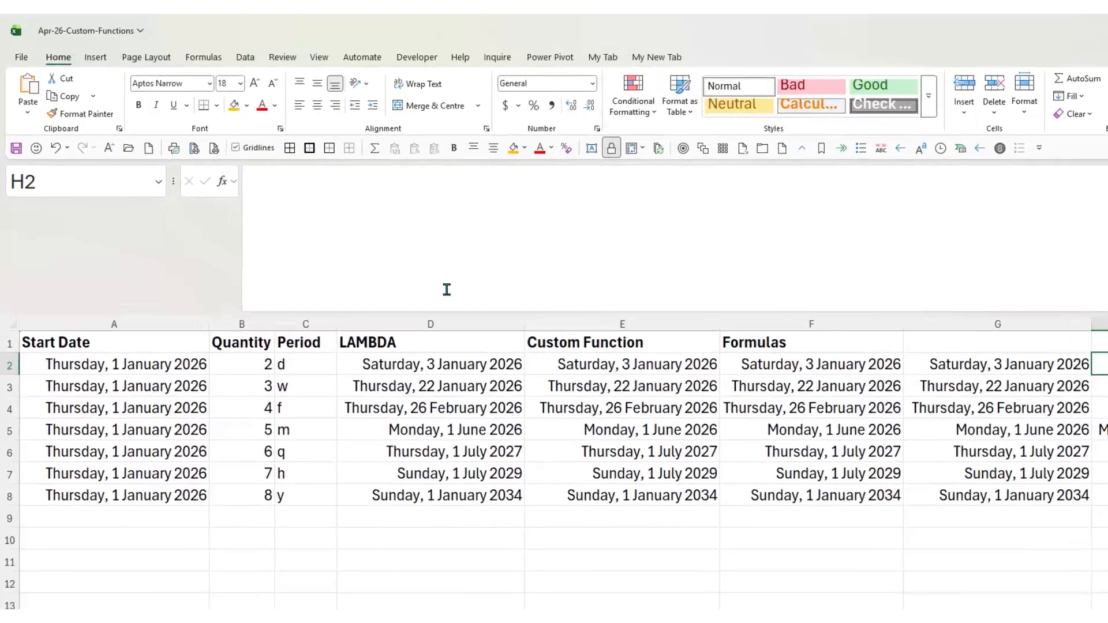
# - Review the comment stored with the defined name fnEDATE, which documents its arguments and period codes, and close the definition
pyautogui.click(206, 60)
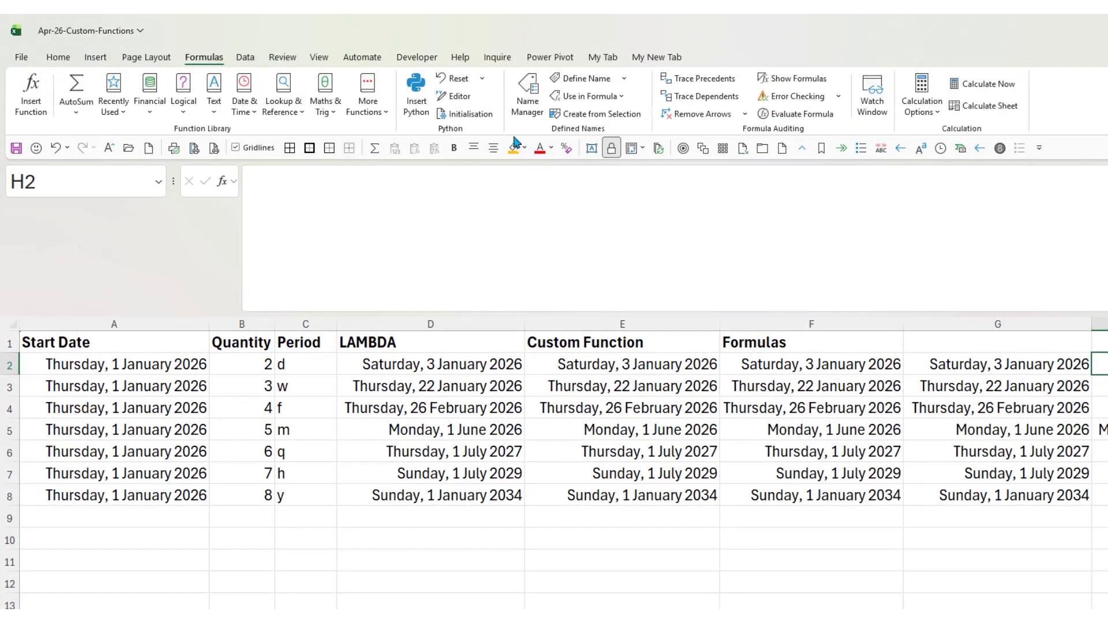
pyautogui.click(526, 95)
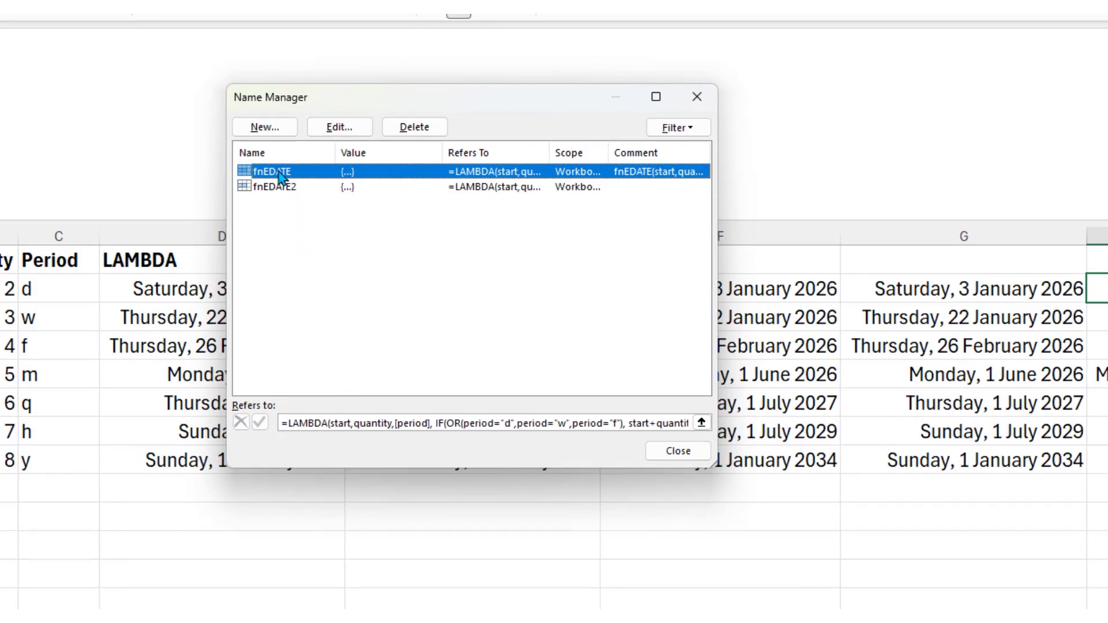
pyautogui.doubleClick(280, 173)
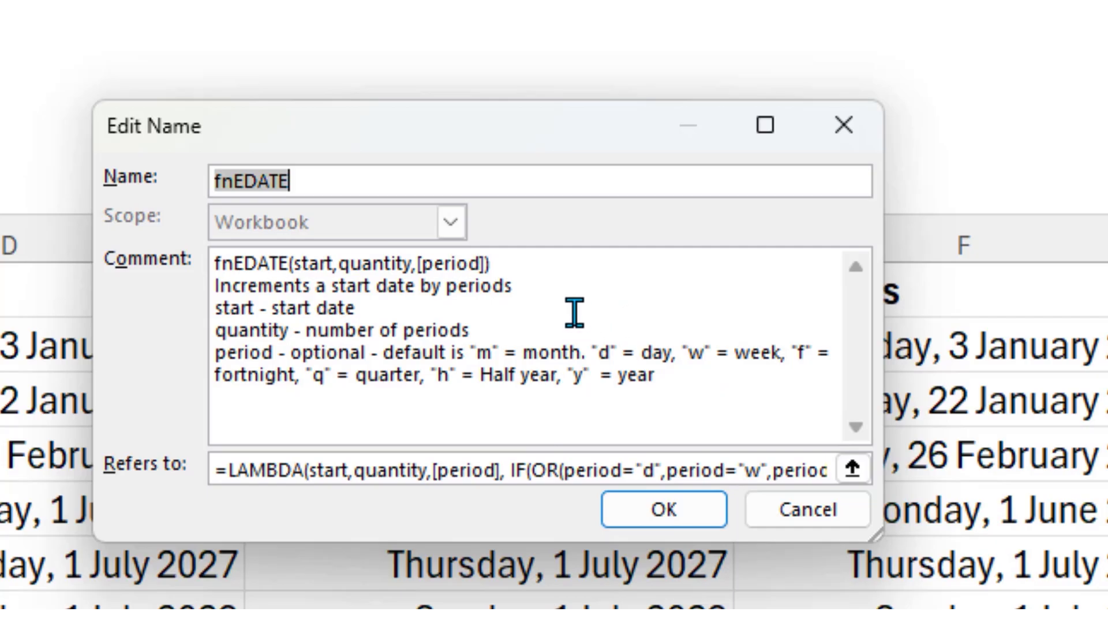
pyautogui.click(680, 522)
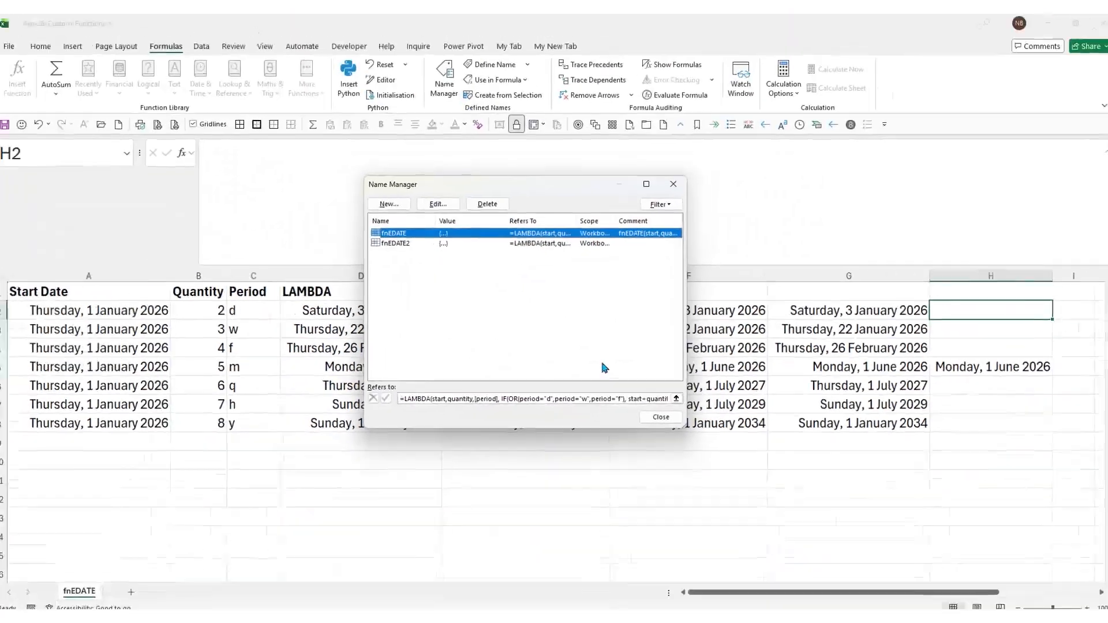
pyautogui.click(659, 416)
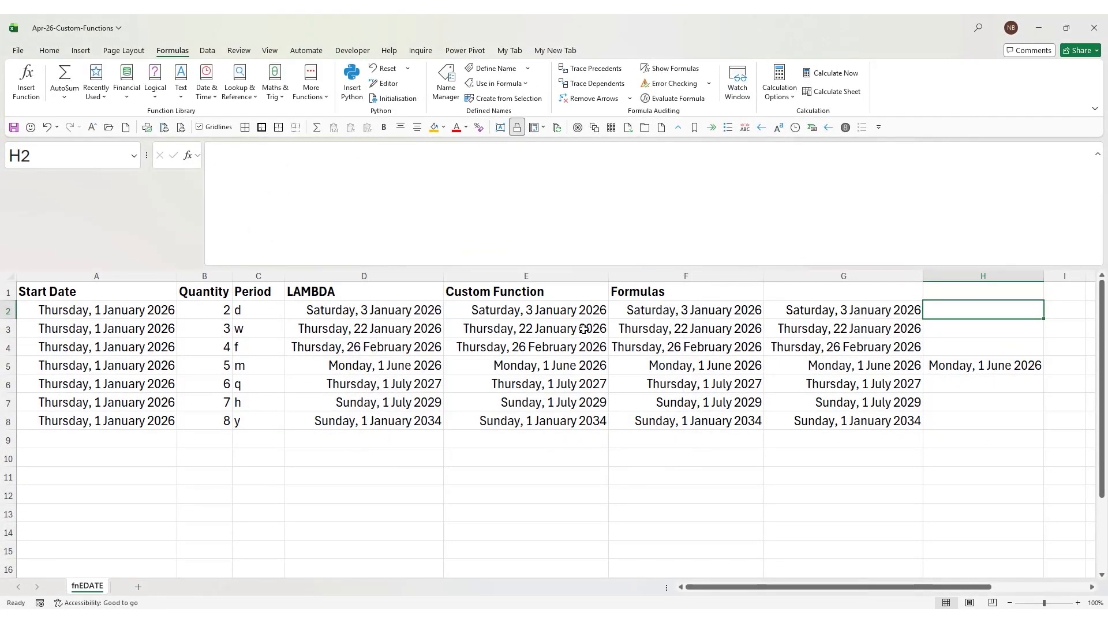
# - Start a formula in H2 with =fn to check how the fnEDATE comment is shown as a hint, and cancel it
pyautogui.write('=')
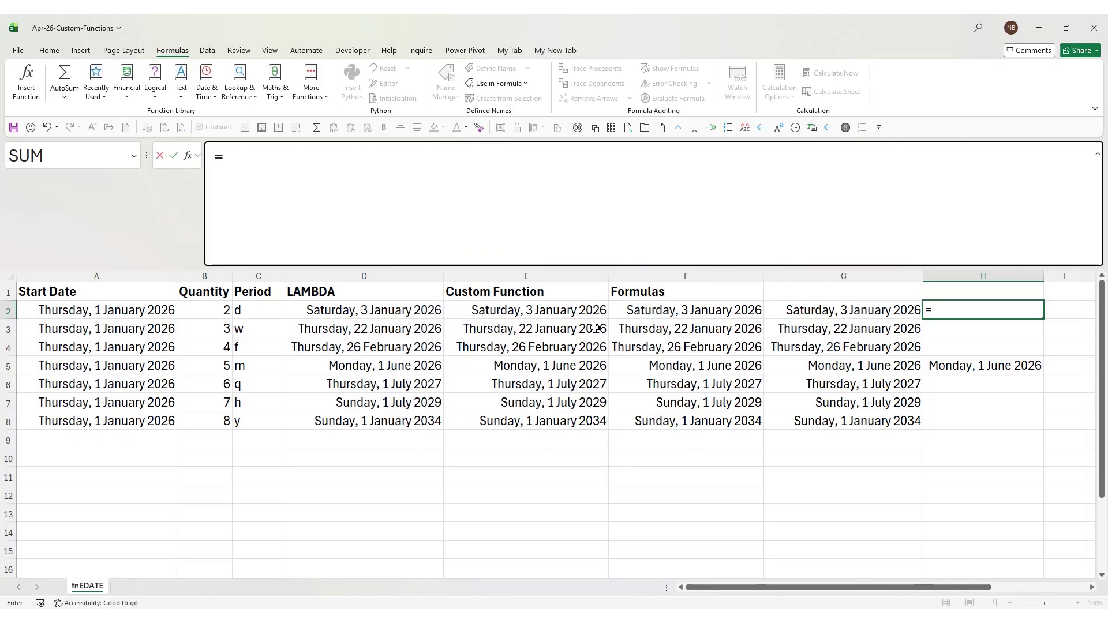
pyautogui.write('fn')
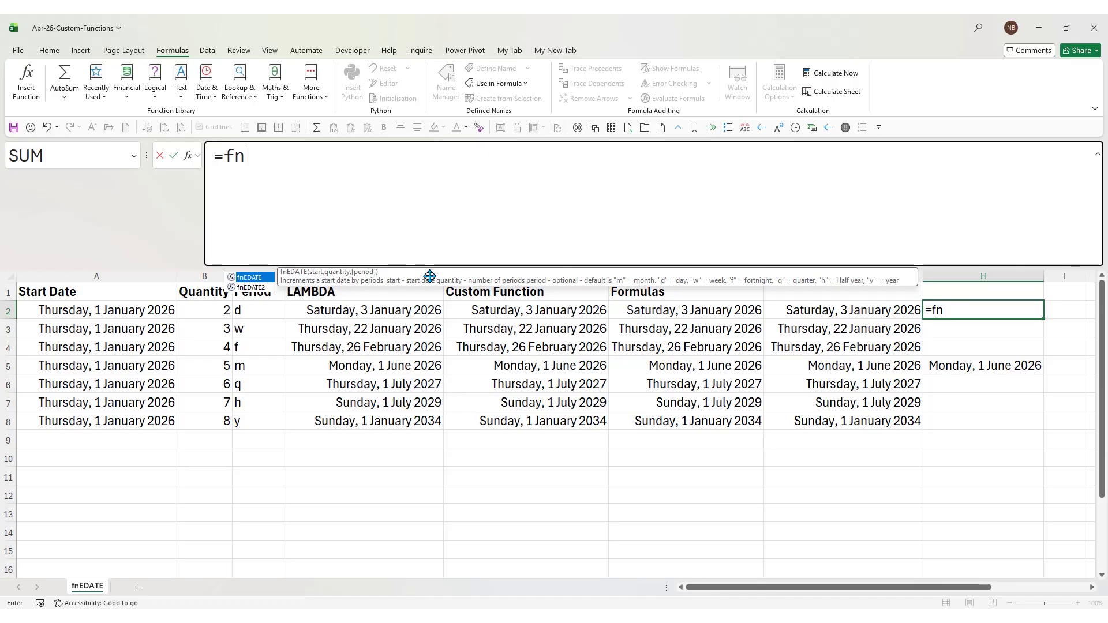
pyautogui.press('Escape')
pyautogui.press('Escape')
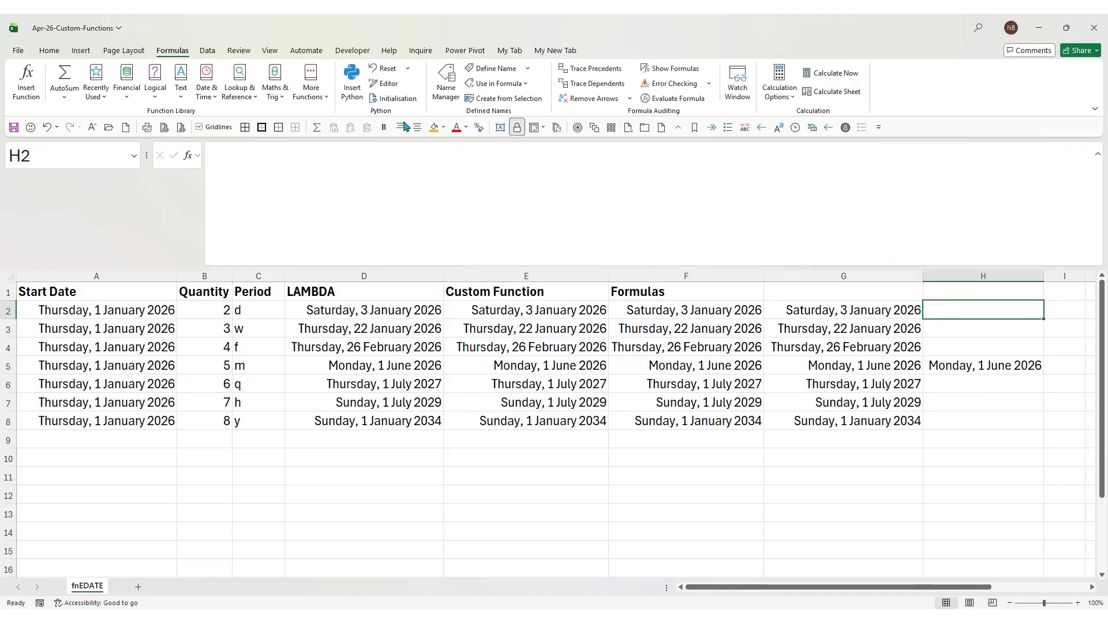
# - Open the definition of the name fnEDATE2 at its comment field and close it without saving changes
pyautogui.click(445, 84)
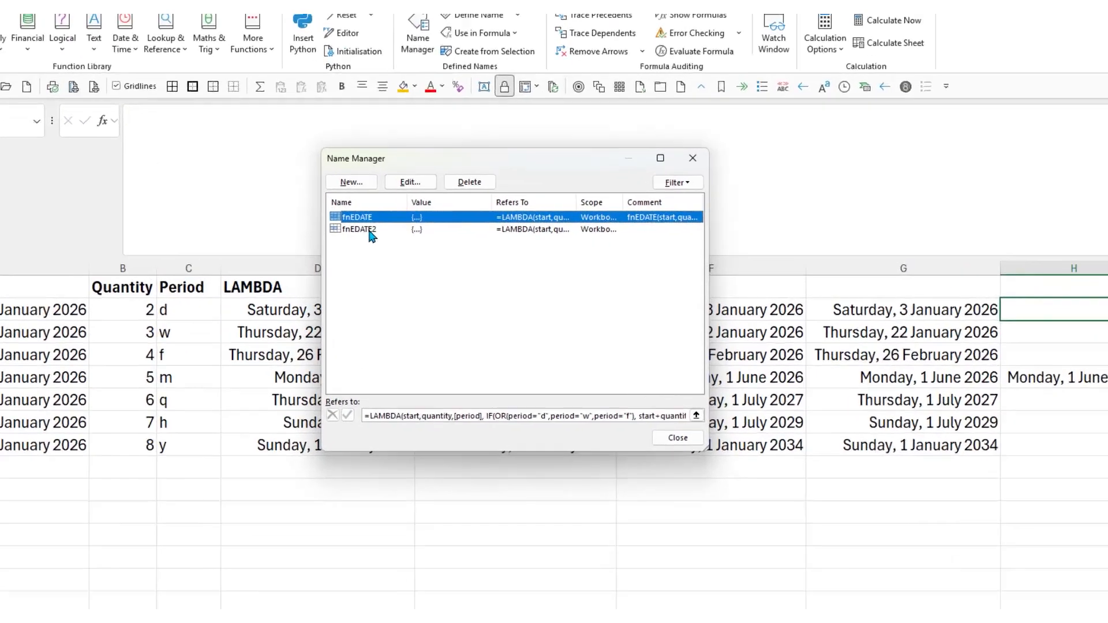
pyautogui.doubleClick(370, 230)
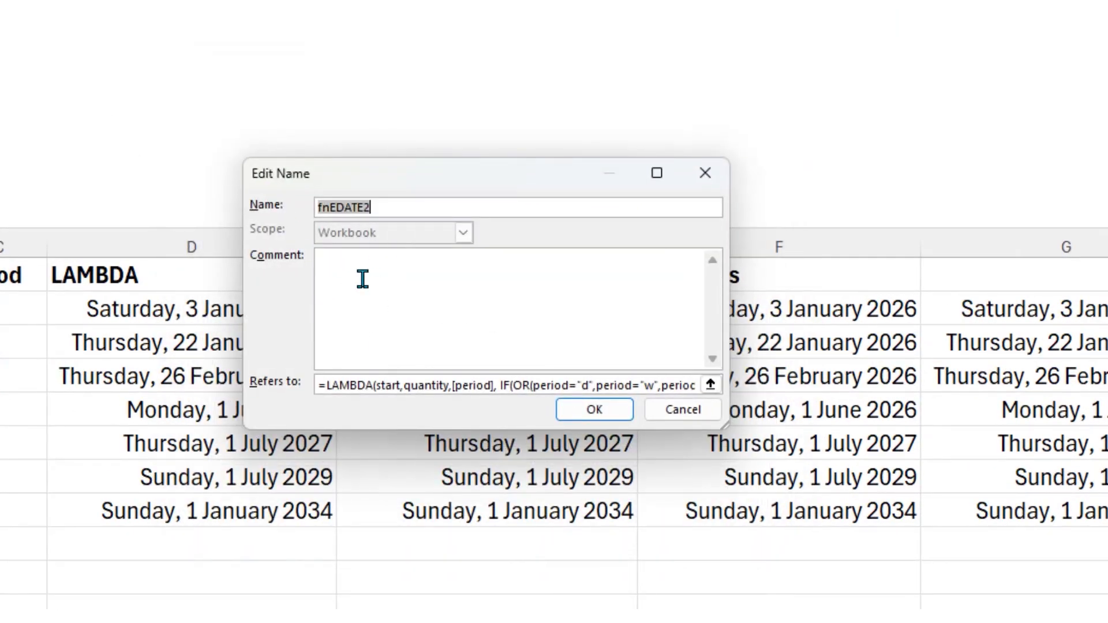
pyautogui.click(320, 254)
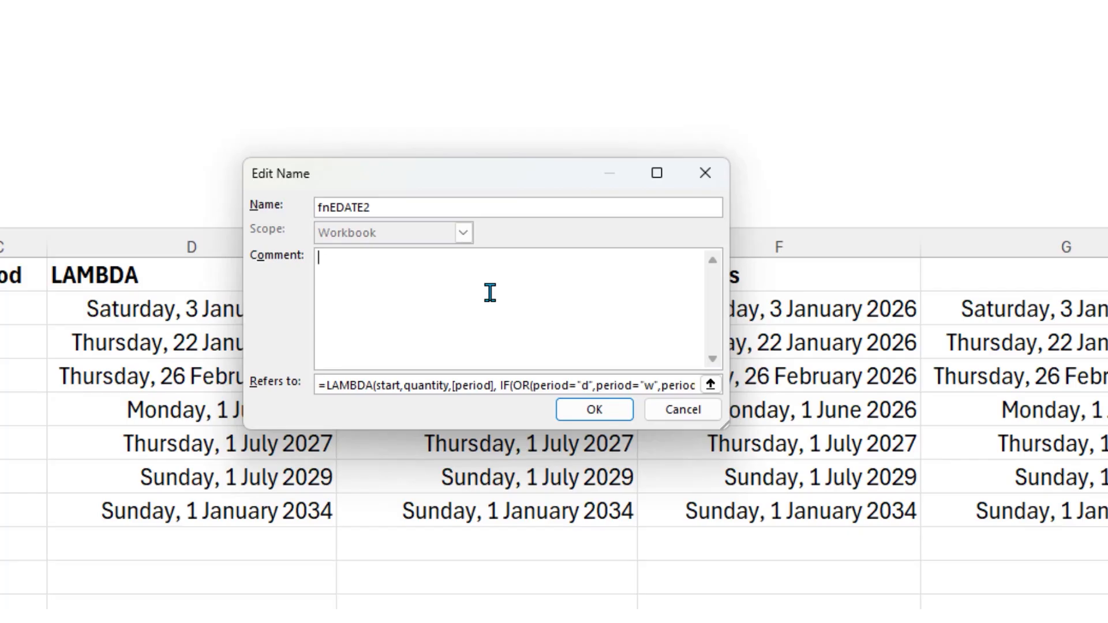
pyautogui.hotkey('ctrl', 'Return')
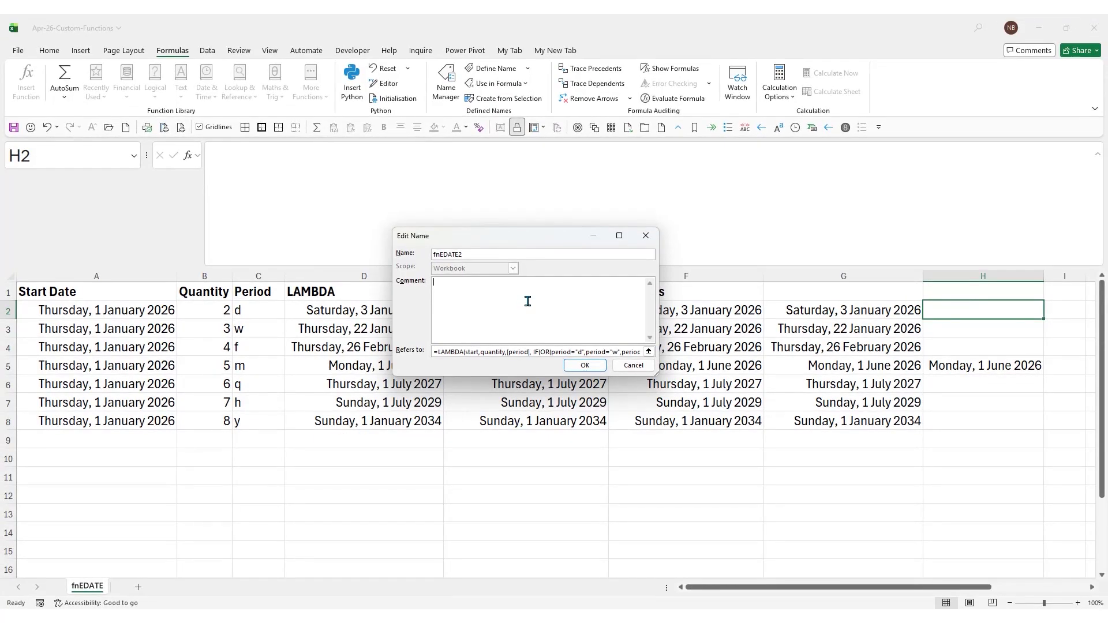
pyautogui.click(648, 238)
pyautogui.click(653, 410)
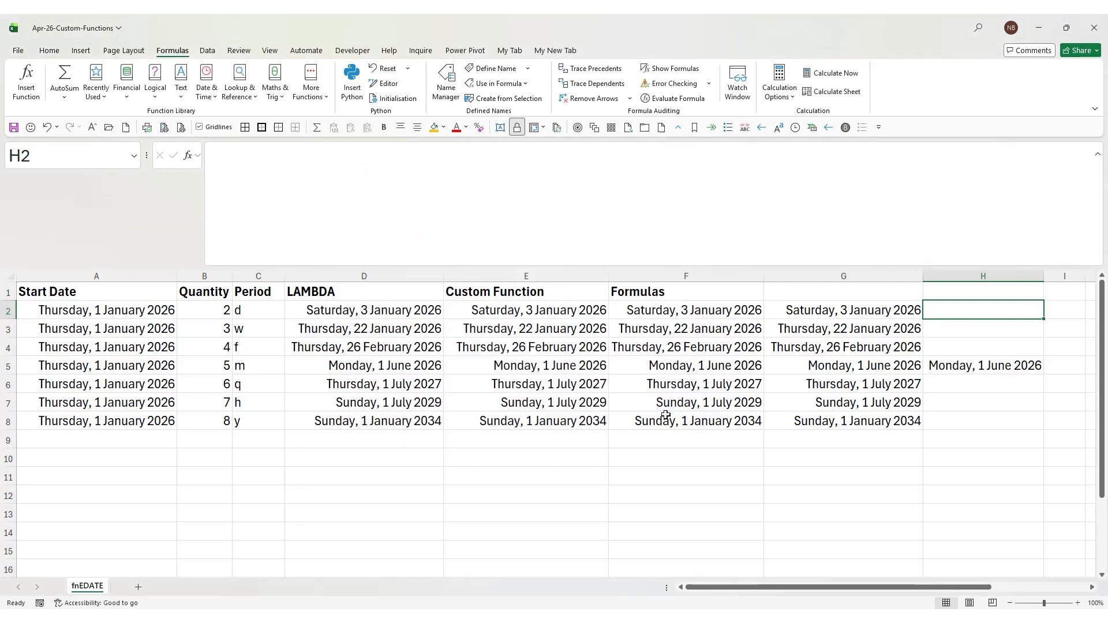
# - Compare the full LAMBDA formula in D2 with the custom function formula in E2
pyautogui.click(422, 310)
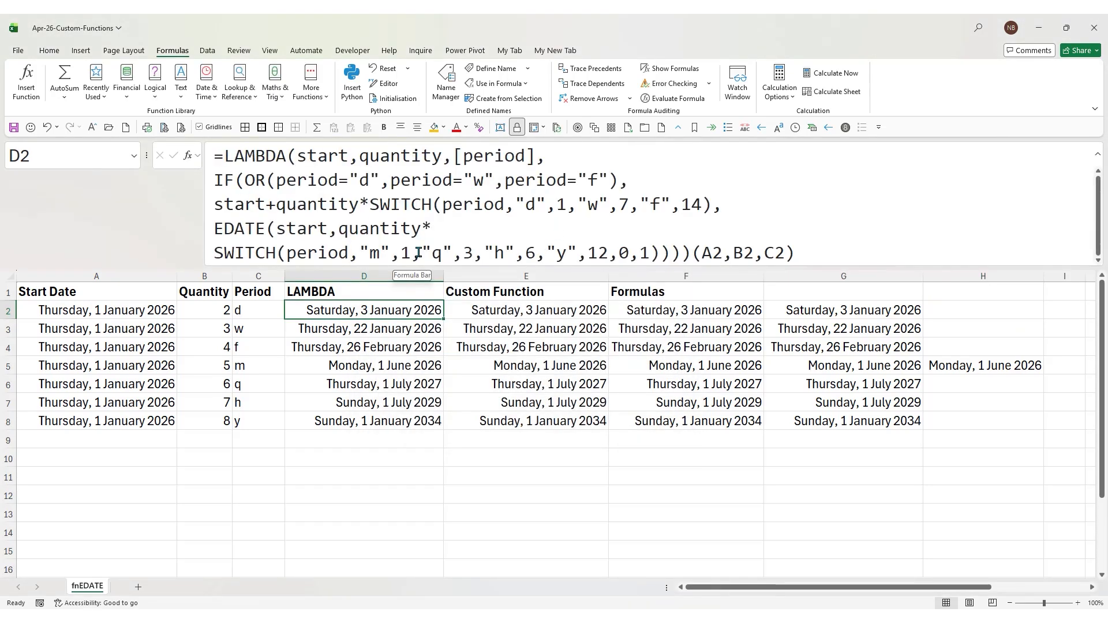
pyautogui.click(564, 310)
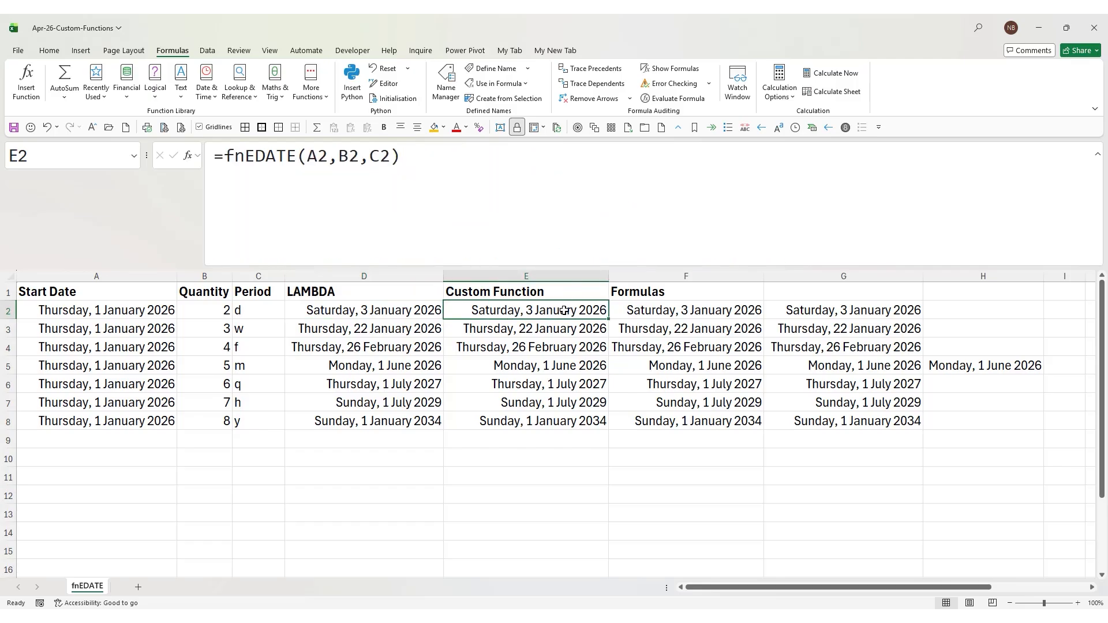